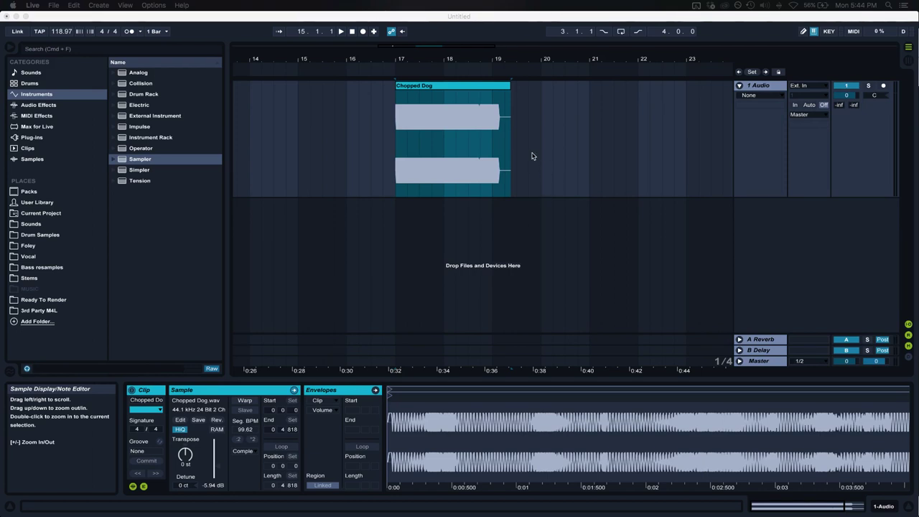
- Enlarge the audio track and play the Chopped Dog clip from bar 17
left_click(431, 48)
left_click_drag(431, 54, 433, 69)
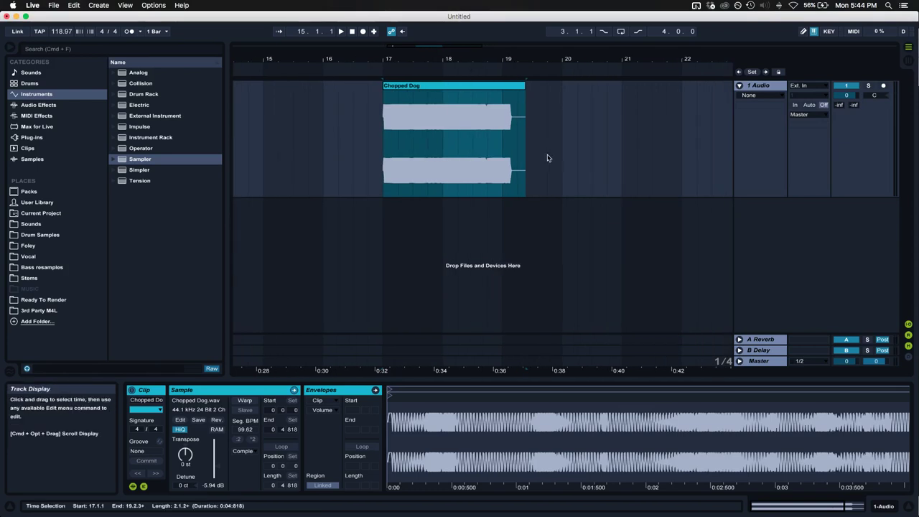
left_click_drag(752, 195, 752, 244)
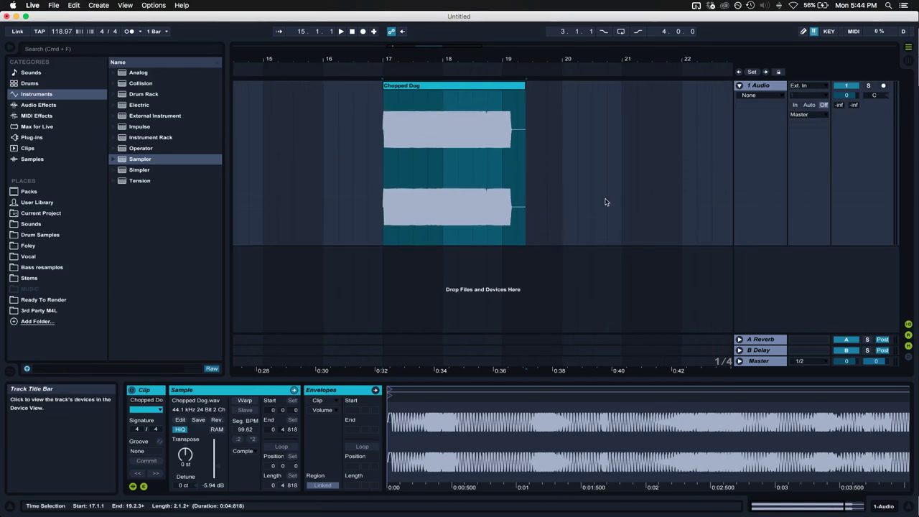
left_click(408, 171)
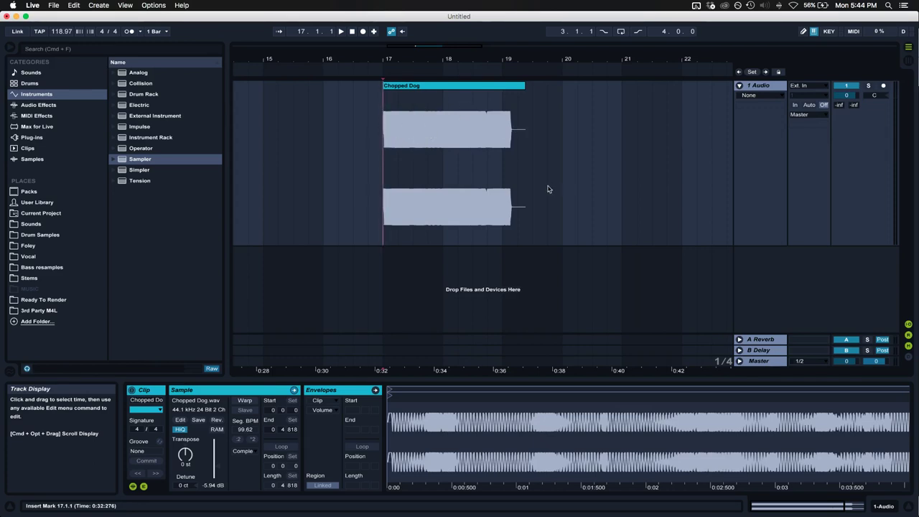
key("space")
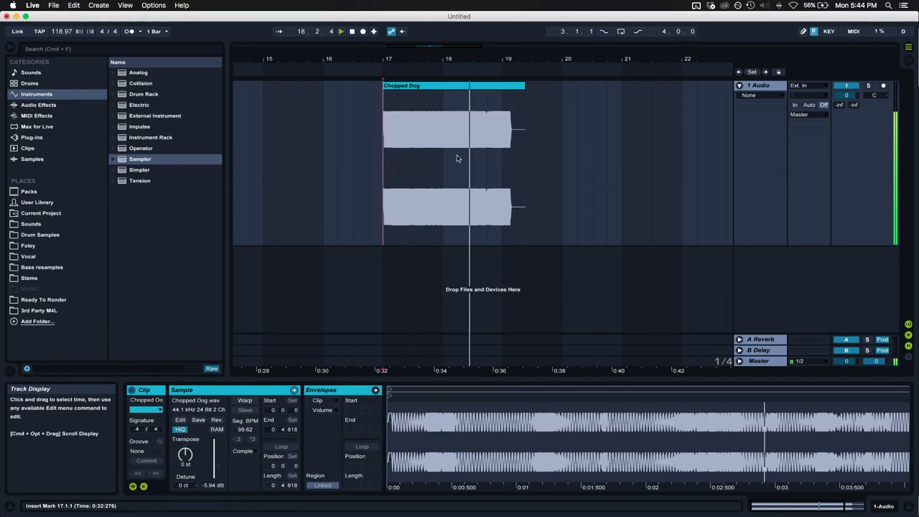
key("space")
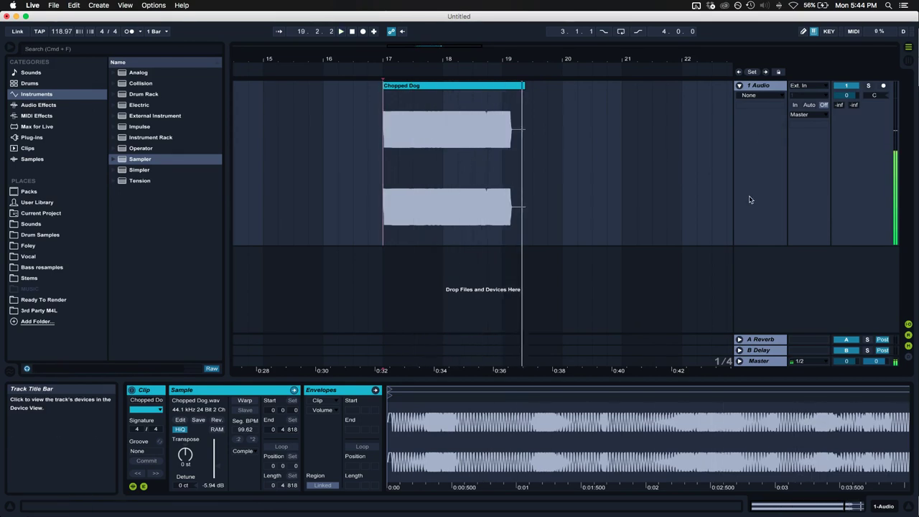
- Load the Chopped Dog clip into a Sampler on a new MIDI track and set its root key to F1
key("super+shift+t")
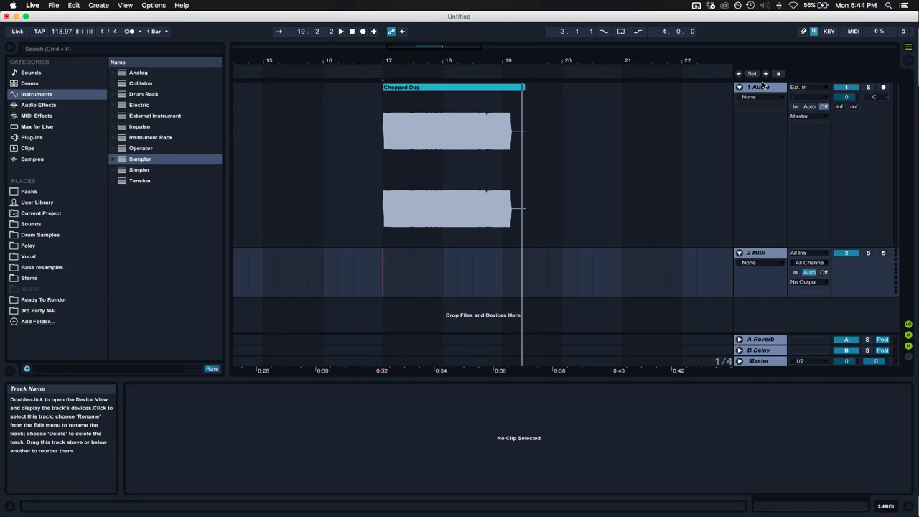
double_click(138, 161)
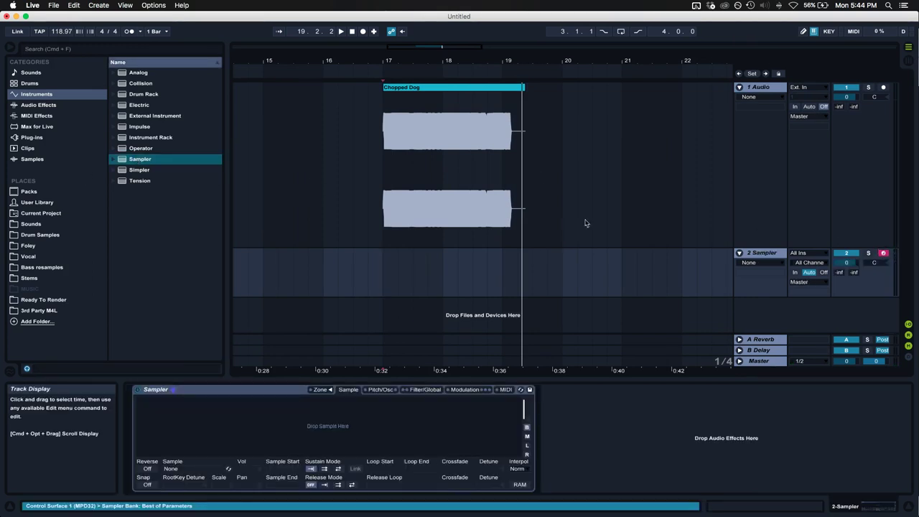
left_click(421, 88)
left_click_drag(381, 405, 380, 407)
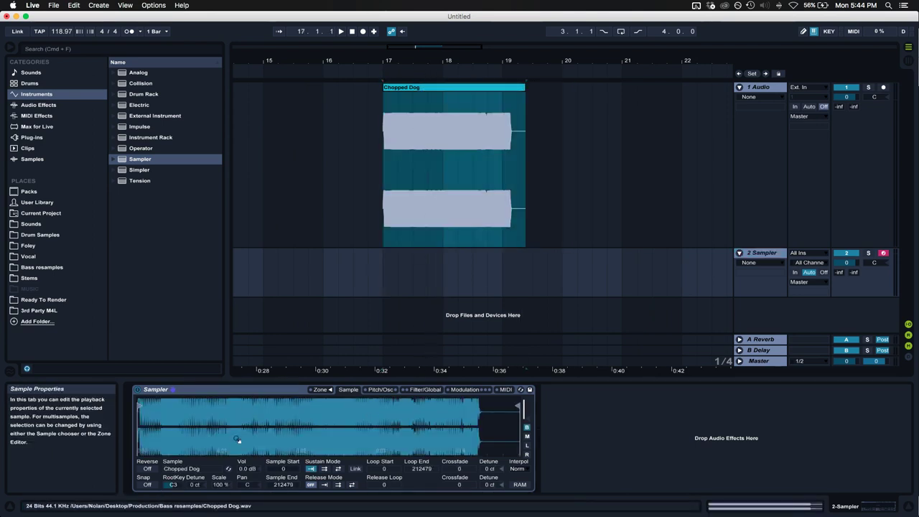
left_click_drag(177, 485, 177, 509)
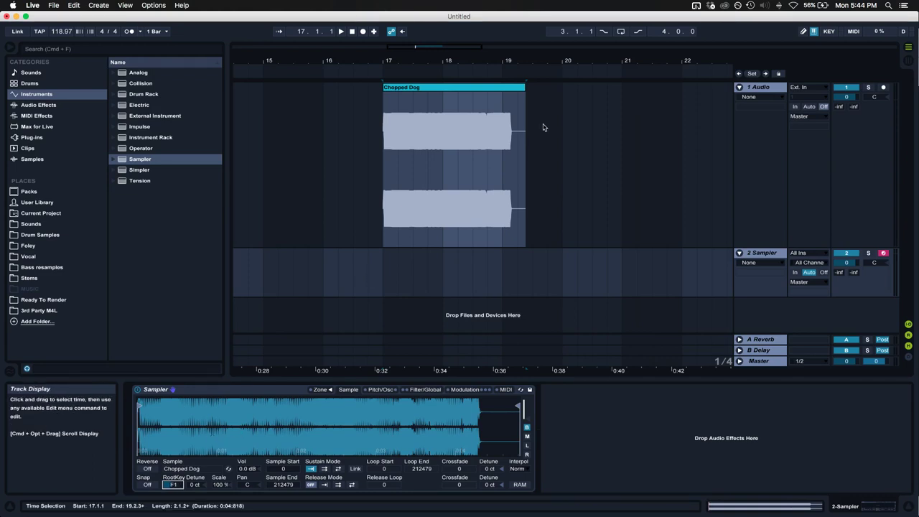
- Deactivate the audio track and play the Sampler from the computer keyboard, lowering its octave range to C1 to D2
left_click(847, 87)
key("a")
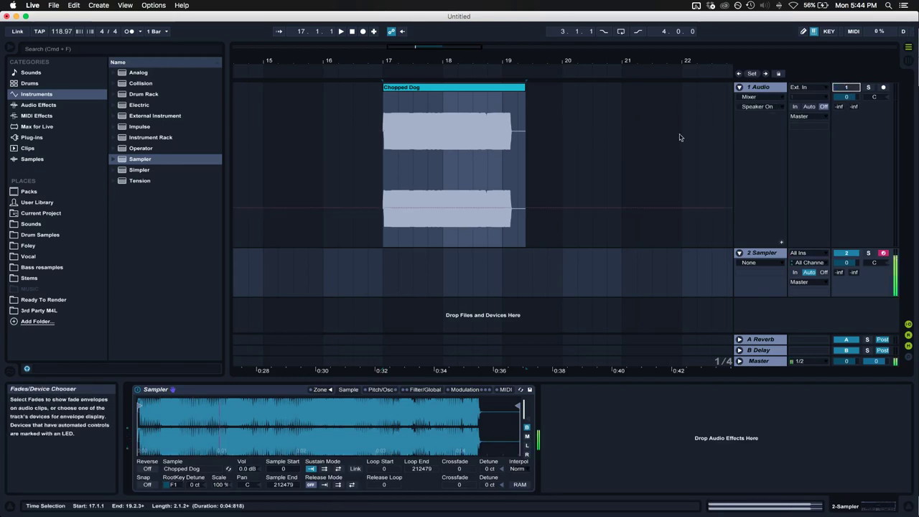
key("z")
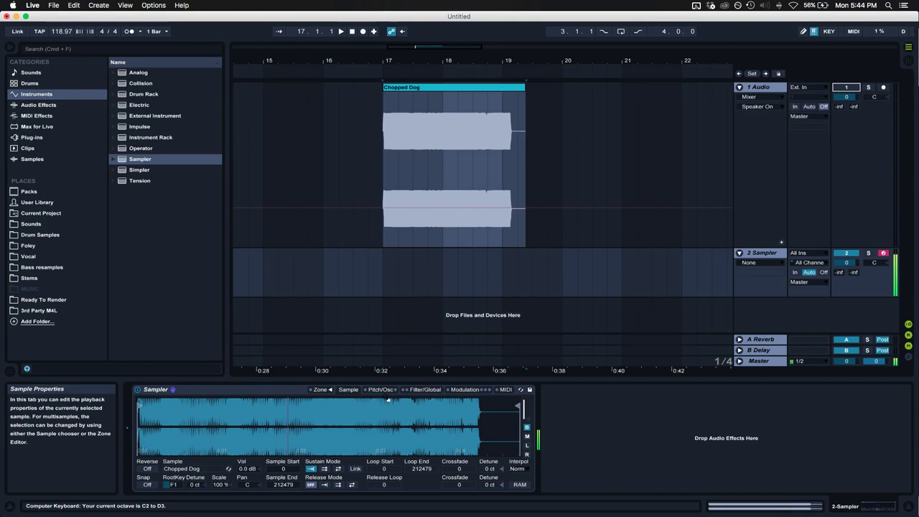
key("z")
- Look over Sampler's pitch and filter settings, switching the filter on and off again
left_click(381, 390)
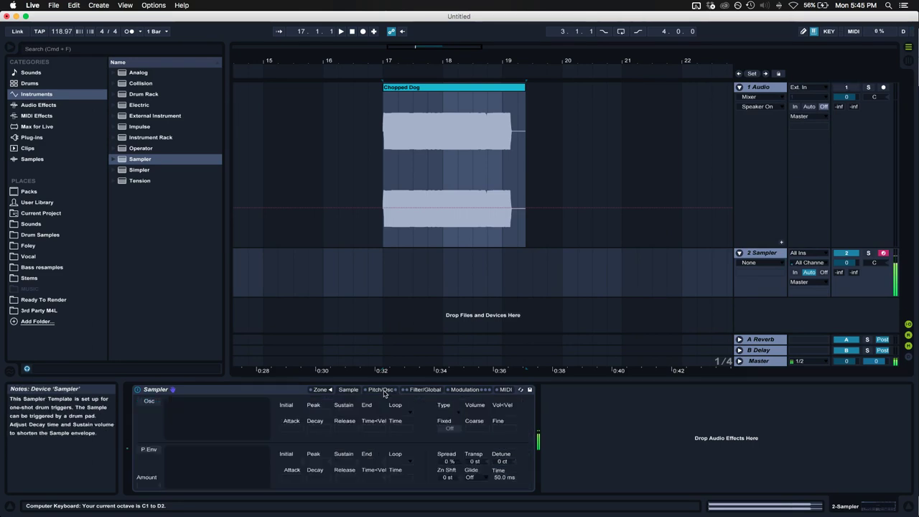
left_click(425, 390)
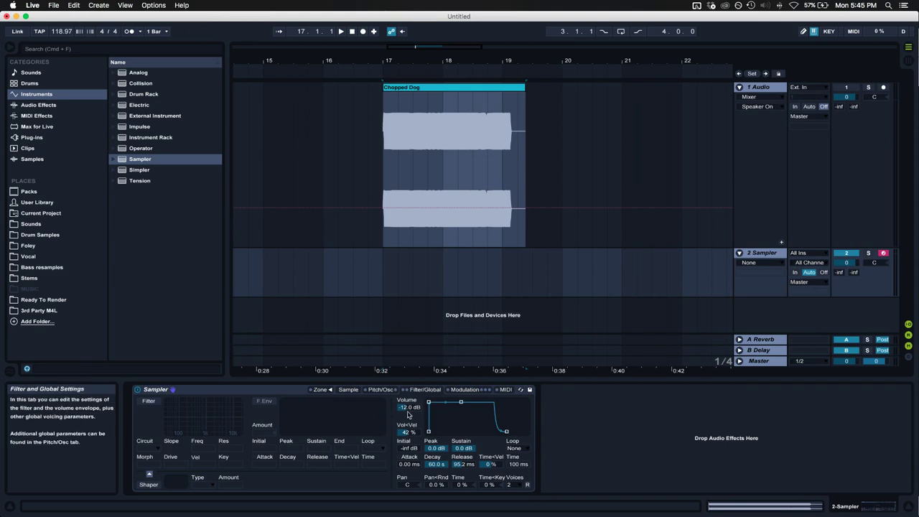
left_click(149, 401)
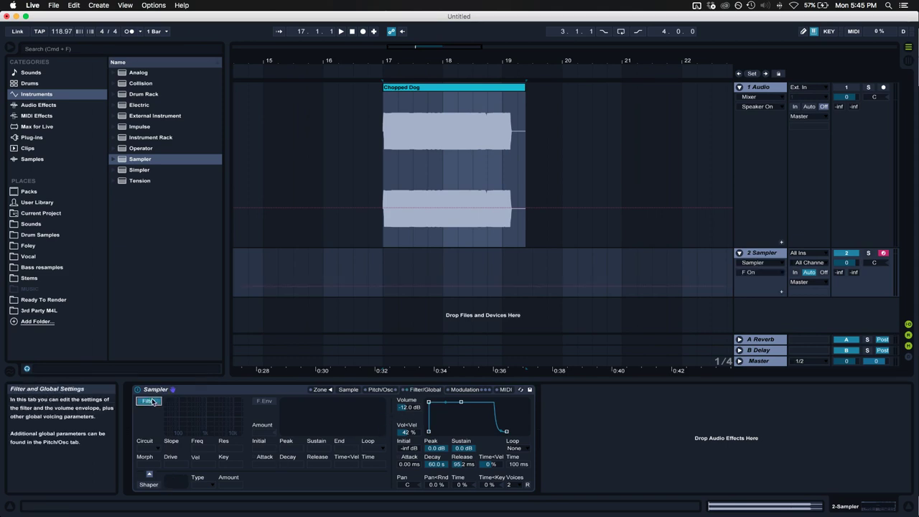
left_click(152, 400)
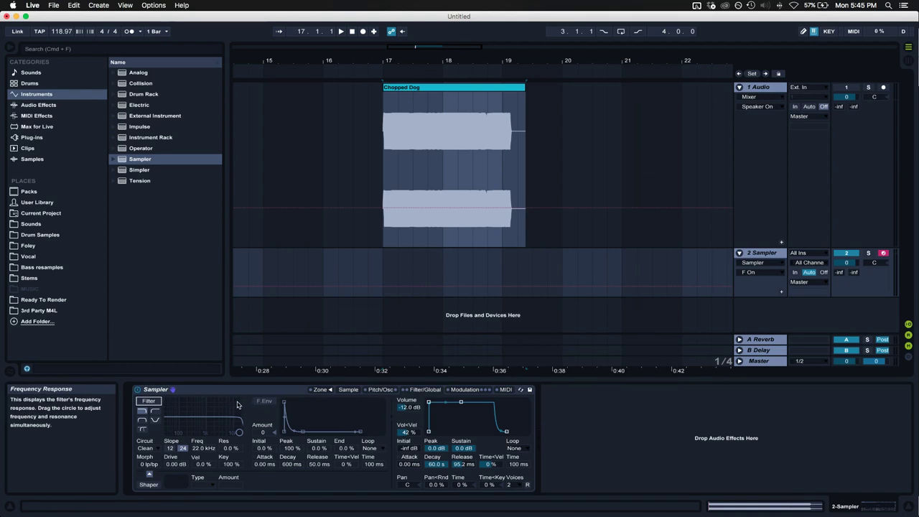
left_click(151, 401)
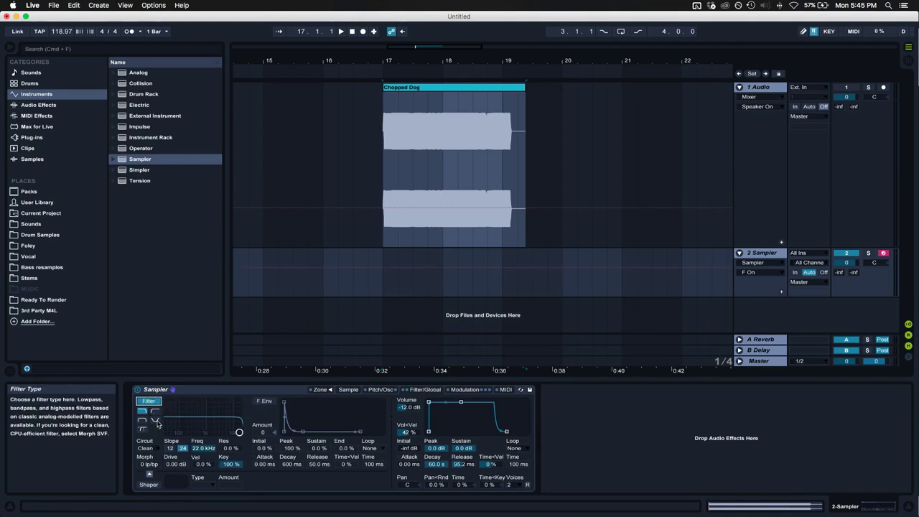
left_click(147, 403)
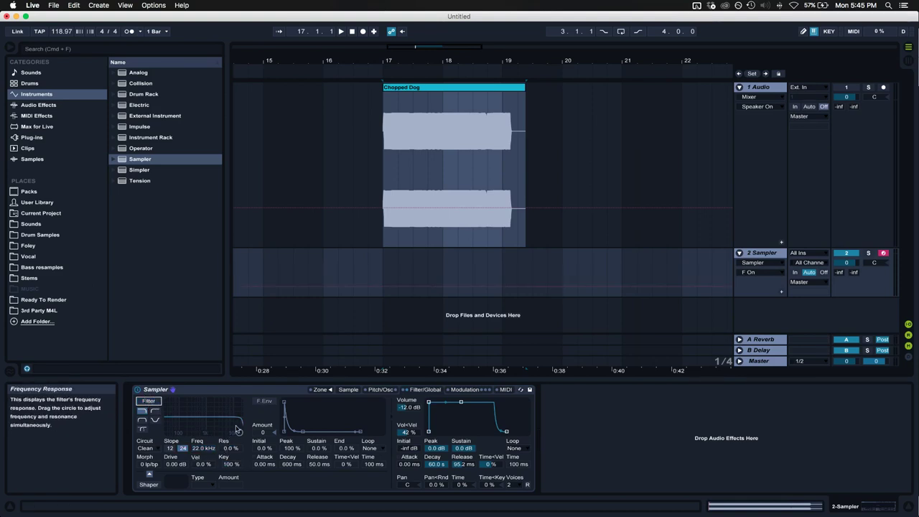
- Turn on Sampler's Shaper, compare the Hard and Soft types, and keep Soft with an amount of 26
left_click(149, 484)
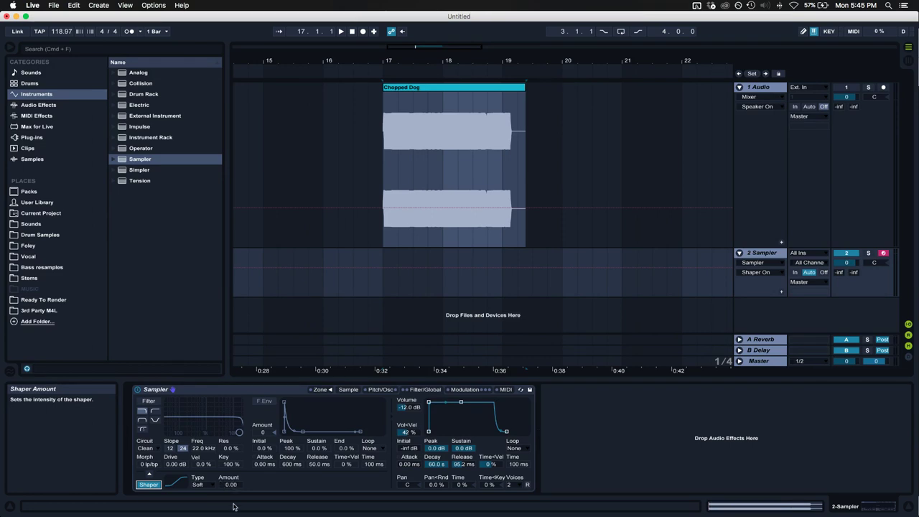
left_click_drag(228, 485, 228, 470)
left_click(198, 485)
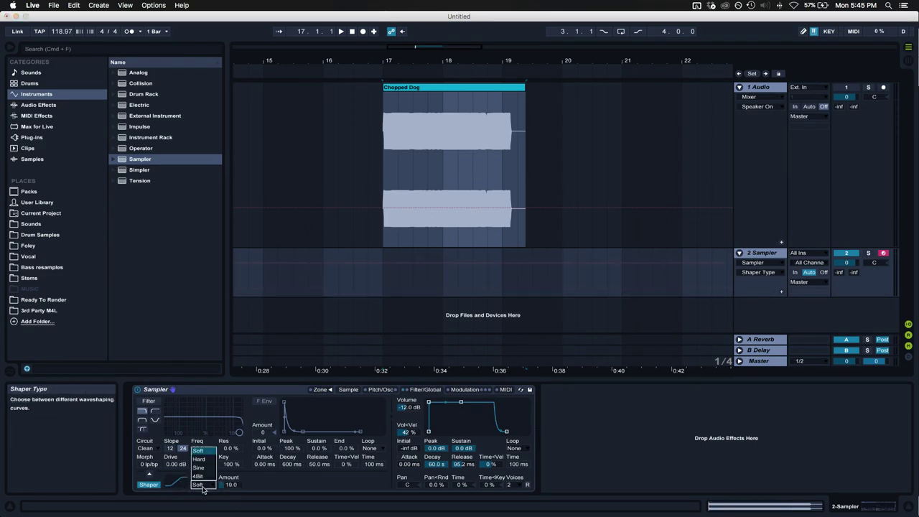
left_click(199, 464)
left_click(198, 485)
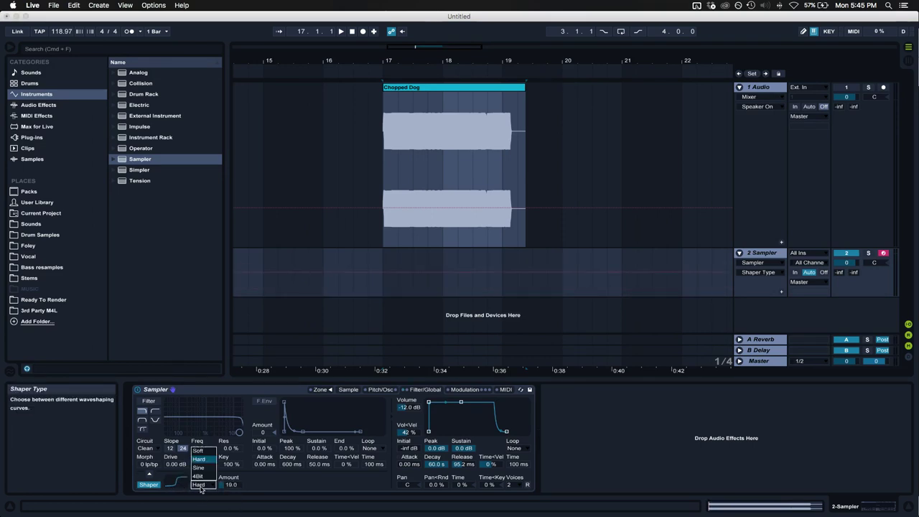
left_click(201, 451)
left_click_drag(230, 486, 230, 467)
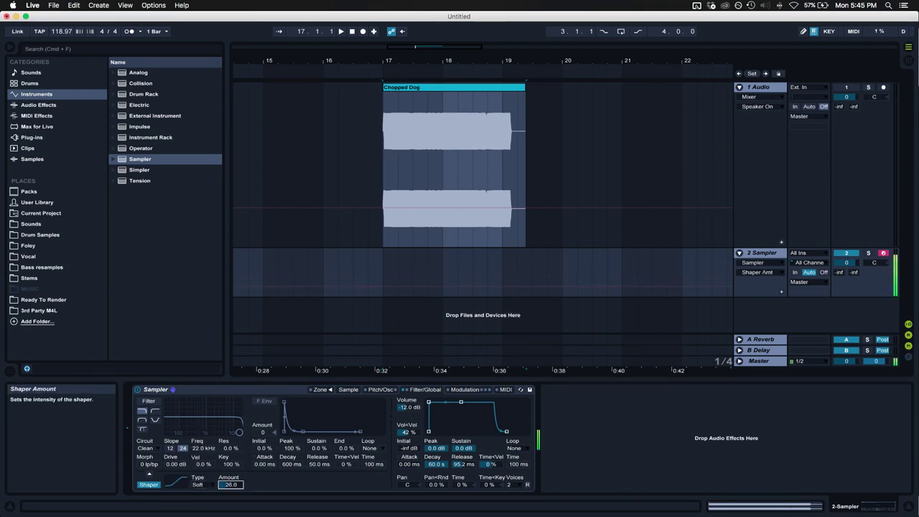
- Return to Sampler's sample waveform and delete the original audio track
left_click(348, 389)
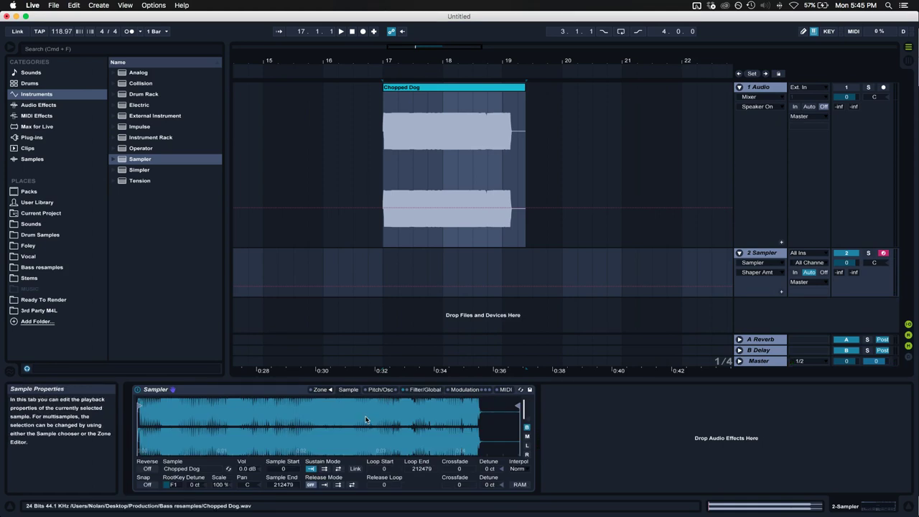
left_click(739, 87)
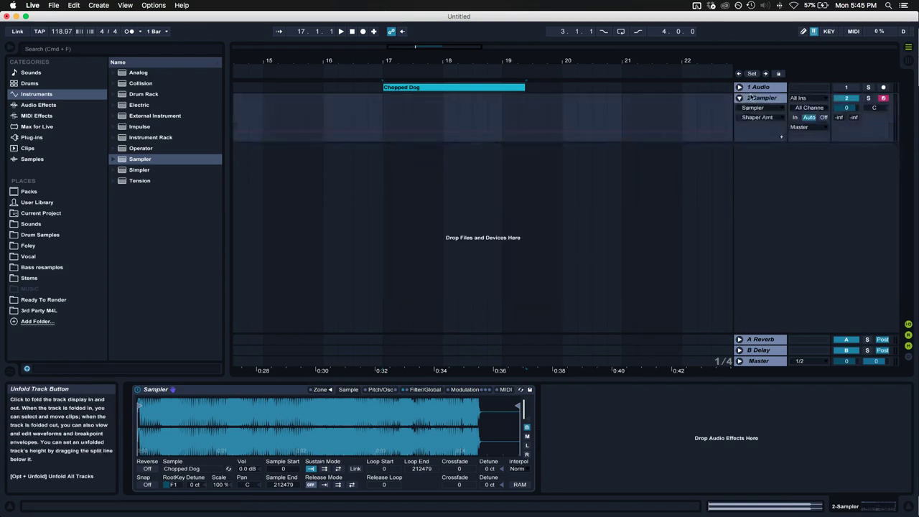
left_click(758, 88)
key("Delete")
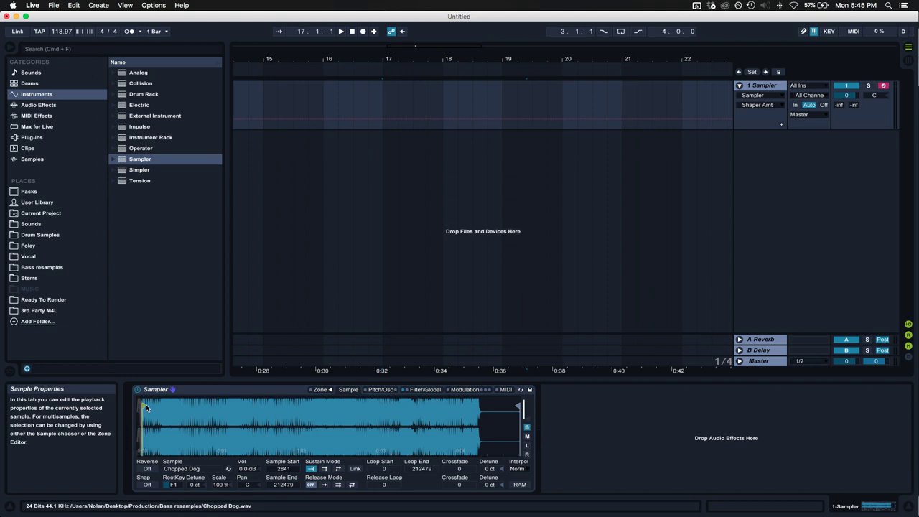
- Try a sample start of 41991 and end of 108924, then undo this trim and the track deletion
left_click_drag(149, 415, 229, 420)
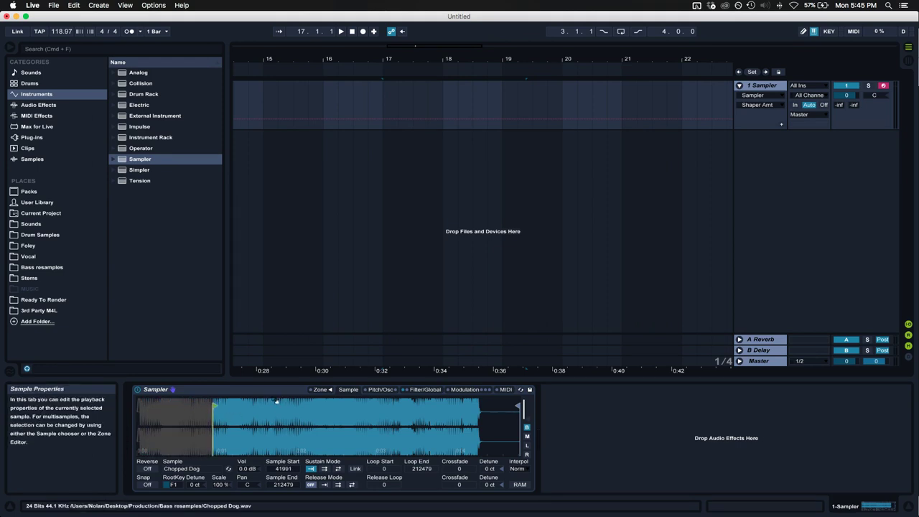
left_click_drag(517, 407, 333, 405)
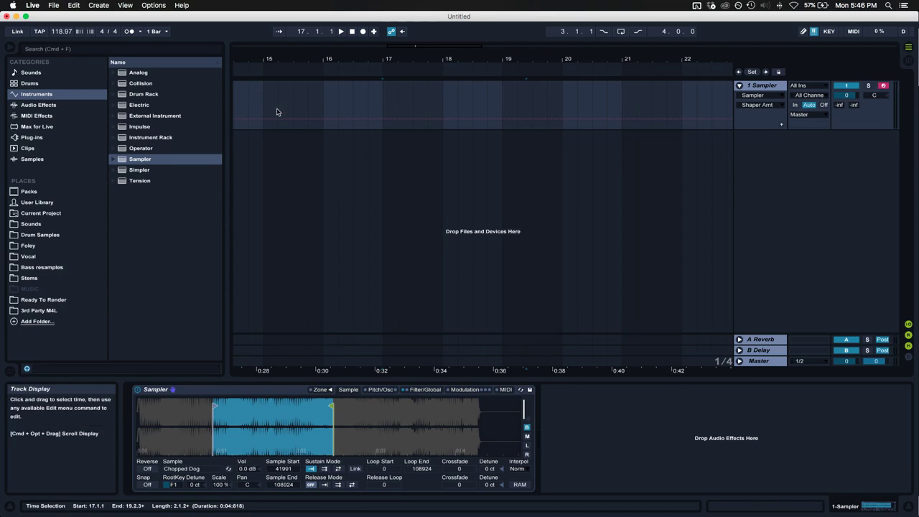
key("super+z")
key("super+z")
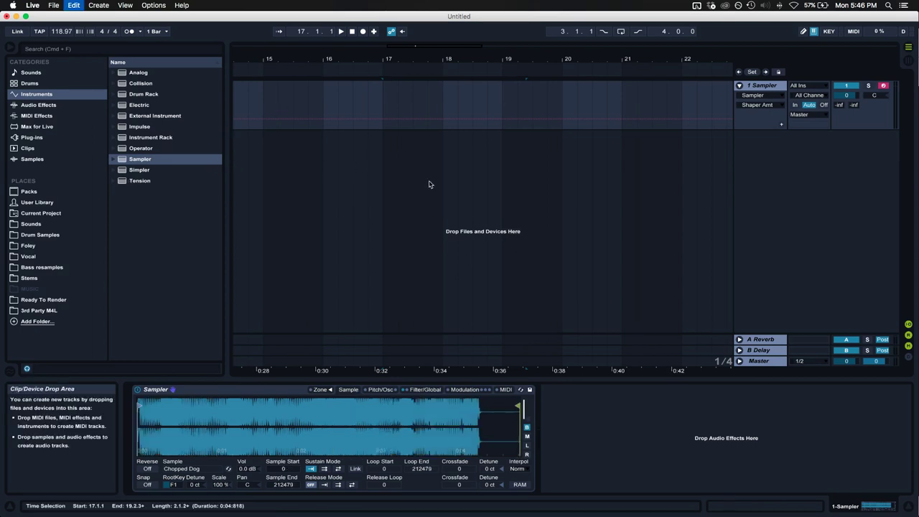
- Warp the Chopped Dog clip, transpose it to 10 st and play it with the audio track soloed
double_click(464, 88)
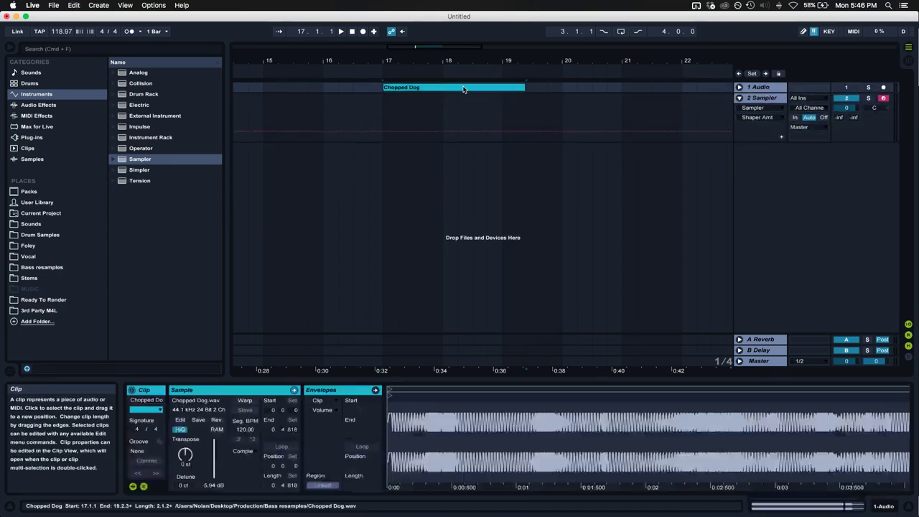
left_click(244, 402)
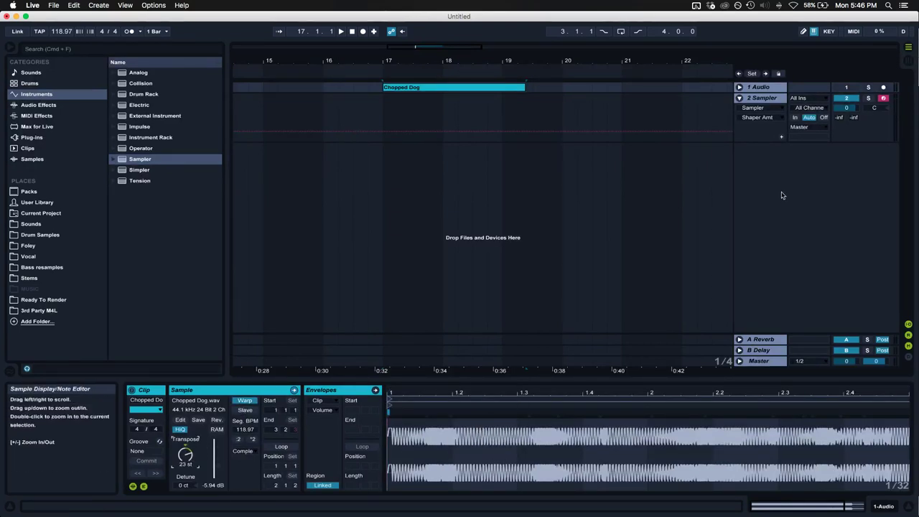
left_click(868, 87)
key("space")
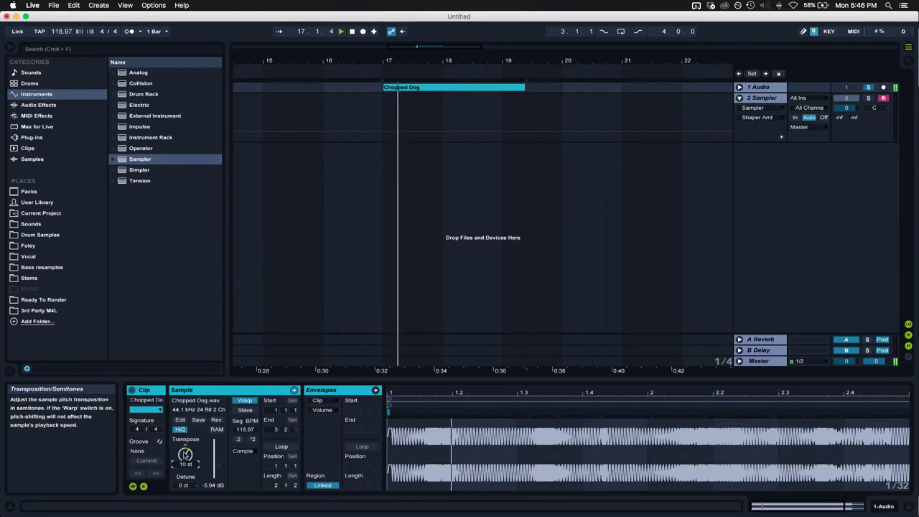
key("space")
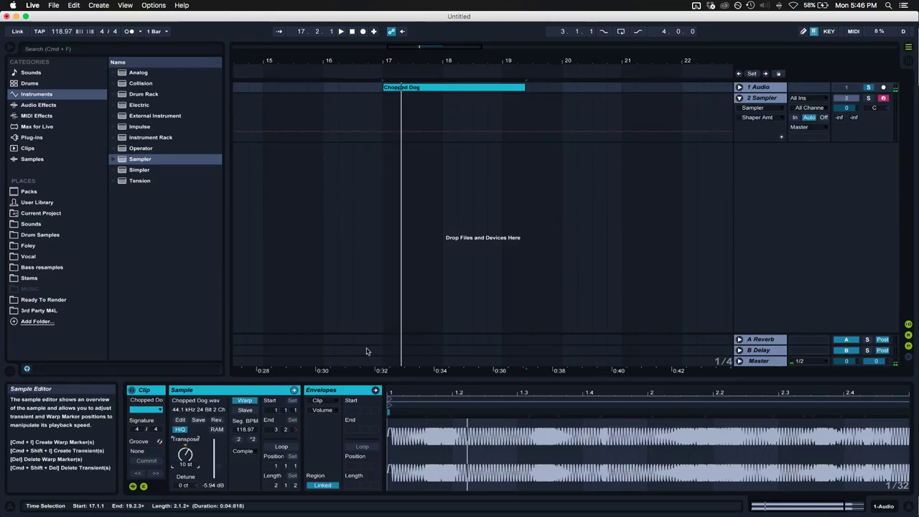
- Reset the clip's transposition to 0 st and turn Warp off, then unfold the audio track
left_click(244, 451)
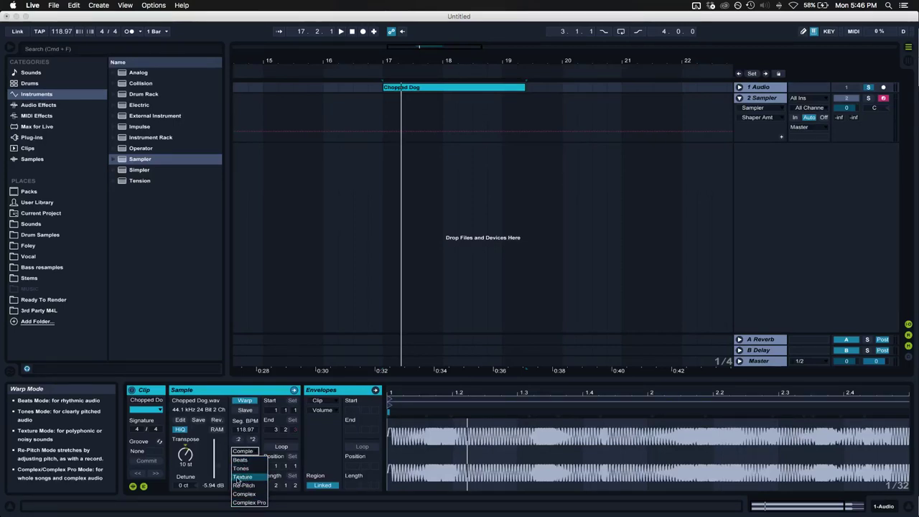
left_click(201, 445)
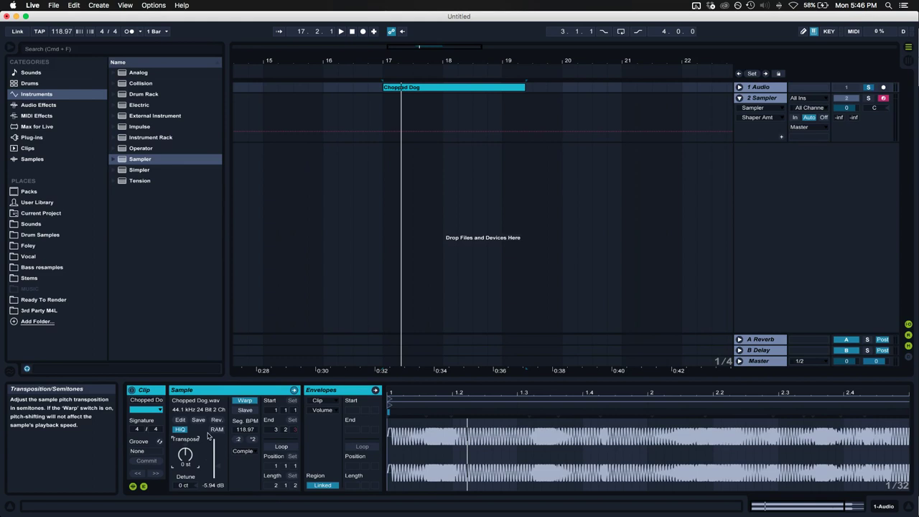
left_click(245, 400)
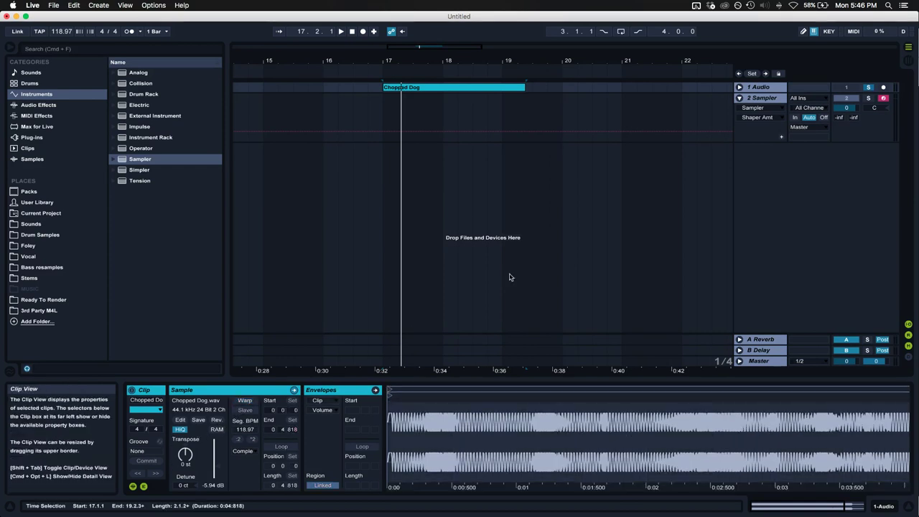
left_click(740, 87)
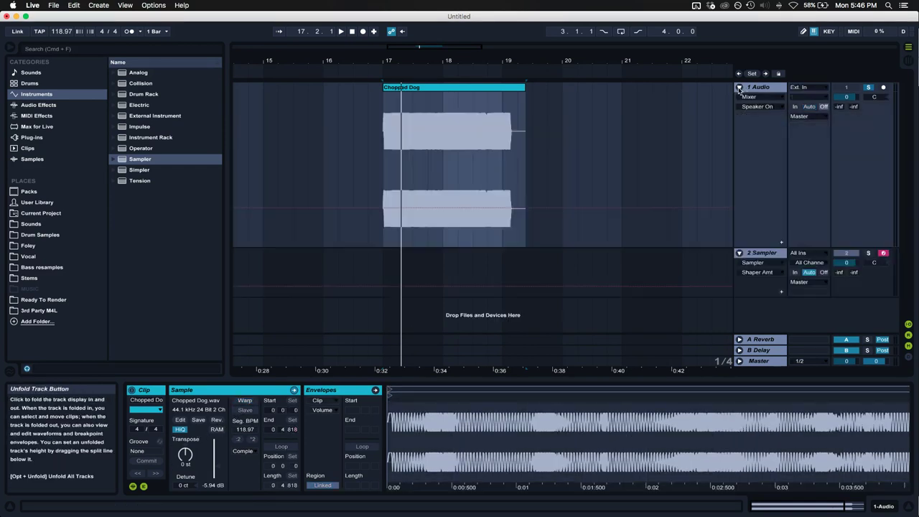
- Try transposing the unwarped Chopped Dog clip while playing it, and return the transposition to 0 st
mouse_move(190, 464)
left_mouse_down()
mouse_move(190, 444)
mouse_move(186, 487)
mouse_move(190, 450)
mouse_move(185, 469)
left_mouse_up()
key("space")
key("space")
key("space")
key("space")
key("space")
left_click(186, 445)
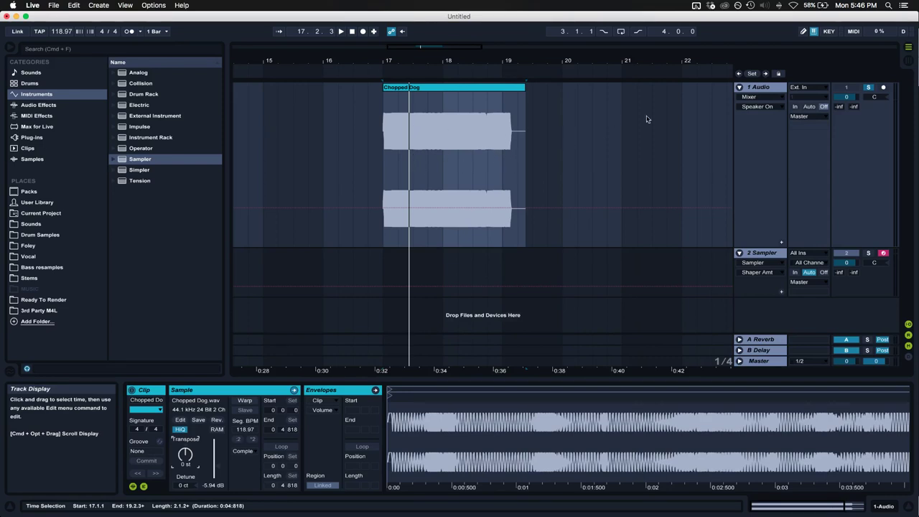
- Delete the Chopped Dog clip from the audio track, fold that track and show the Sampler device
left_click(531, 106)
left_click(498, 85)
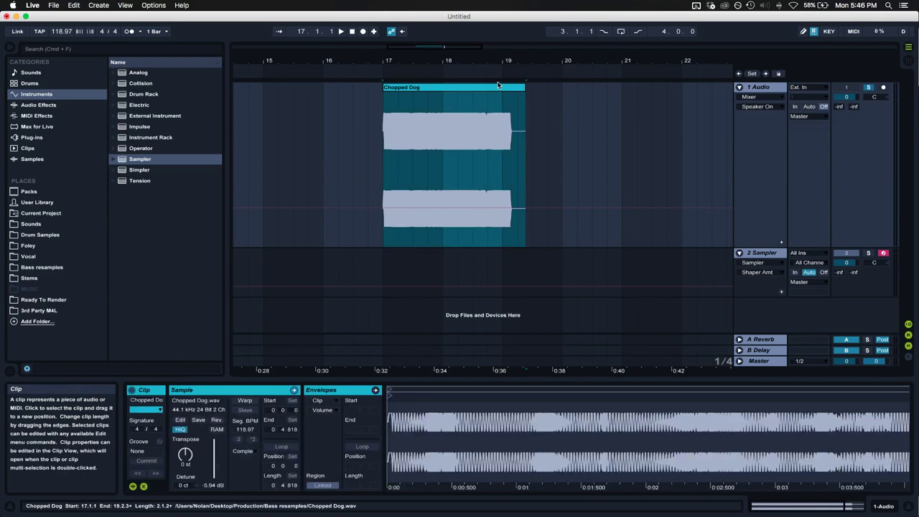
key("Delete")
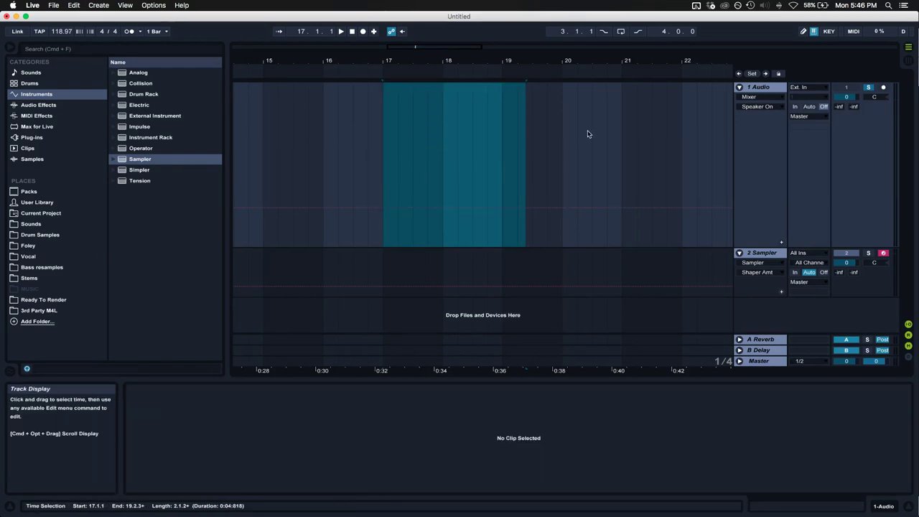
left_click(739, 87)
left_click(753, 99)
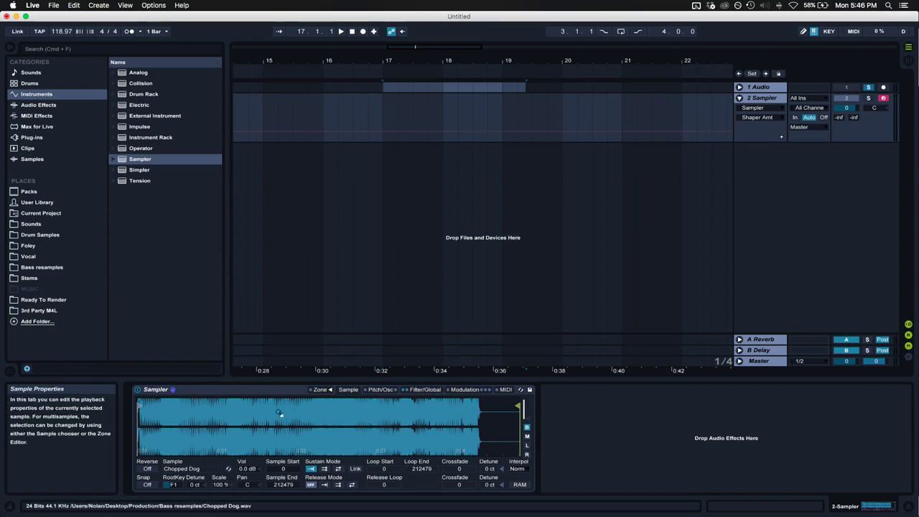
- Enable back-and-forth sustain looping in Sampler, link the sample start to the loop start, and loop from 59671 to 66350
left_click_drag(139, 406, 220, 406)
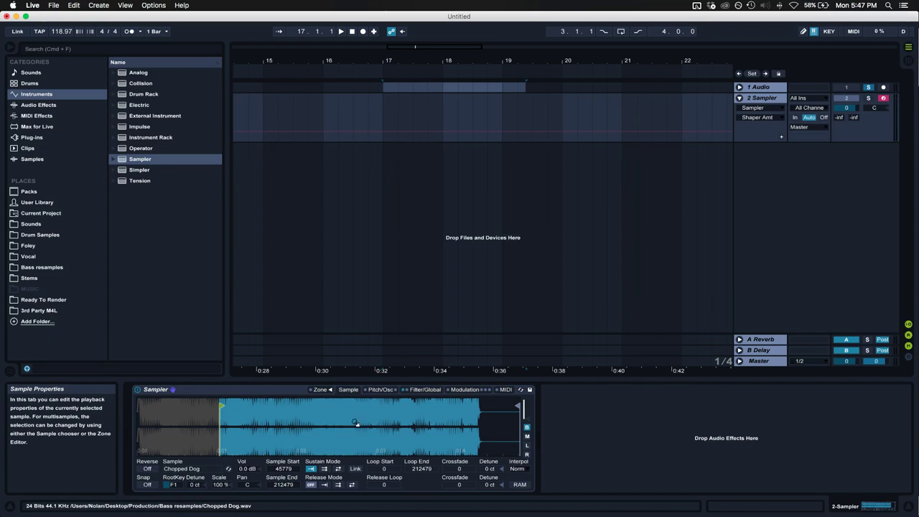
left_click(324, 468)
left_click(338, 468)
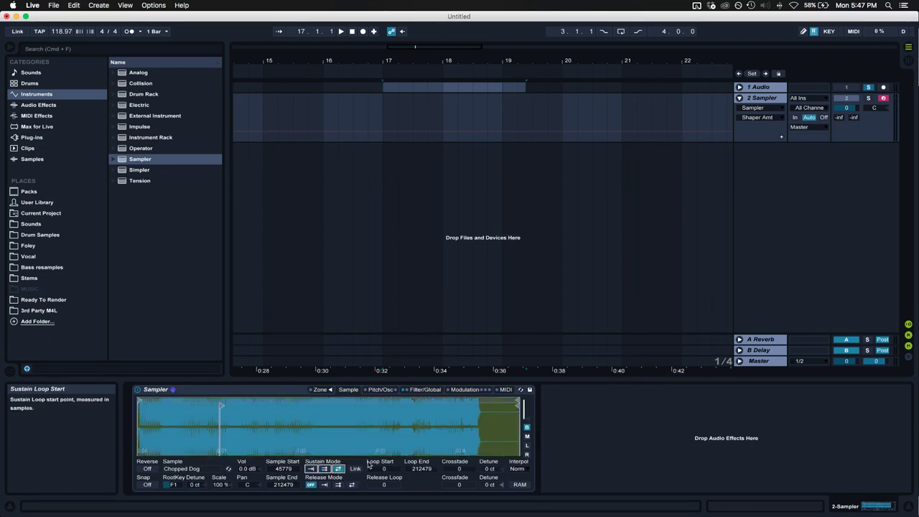
left_click(355, 469)
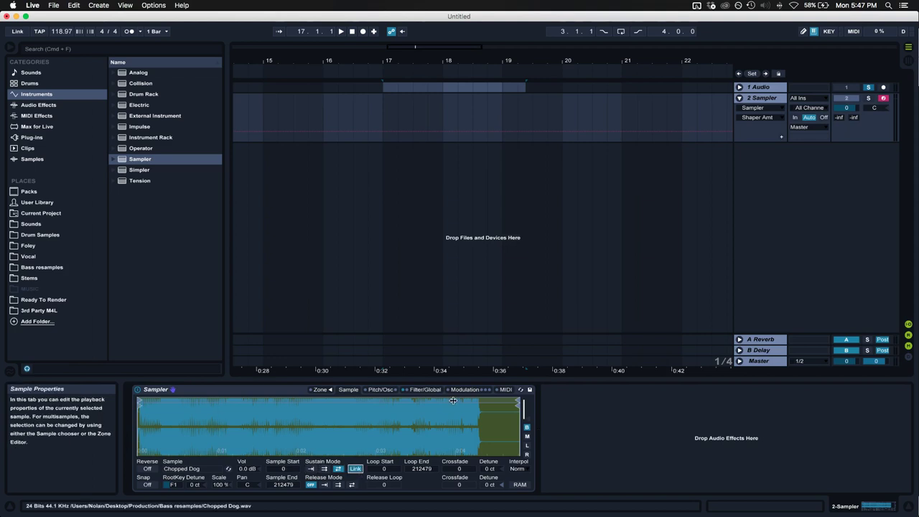
mouse_move(516, 405)
left_mouse_down()
mouse_move(205, 426)
mouse_move(148, 411)
mouse_move(163, 402)
mouse_move(252, 400)
left_mouse_up()
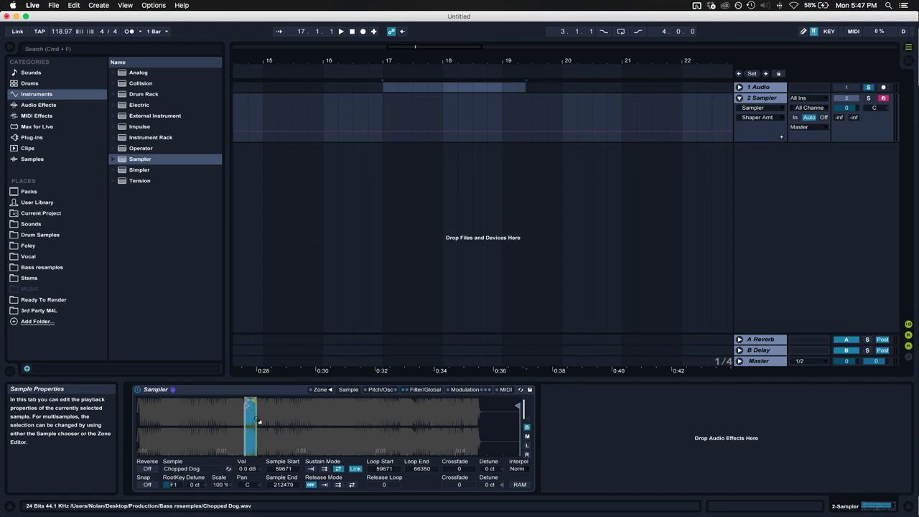
- Set the loop crossfade to 2528, unsolo the audio track and move the loop to 54619–60667 while auditioning a note
left_click_drag(459, 468, 459, 456)
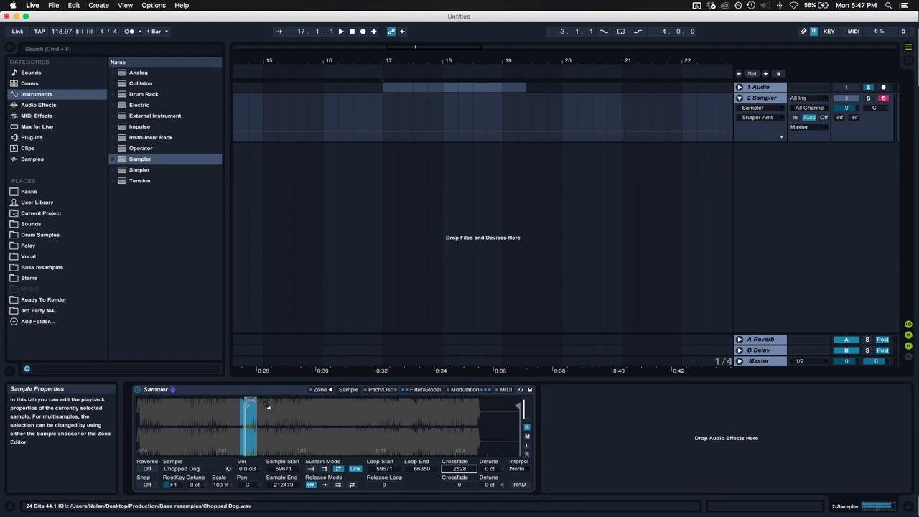
left_click_drag(256, 400, 253, 401)
key("a")
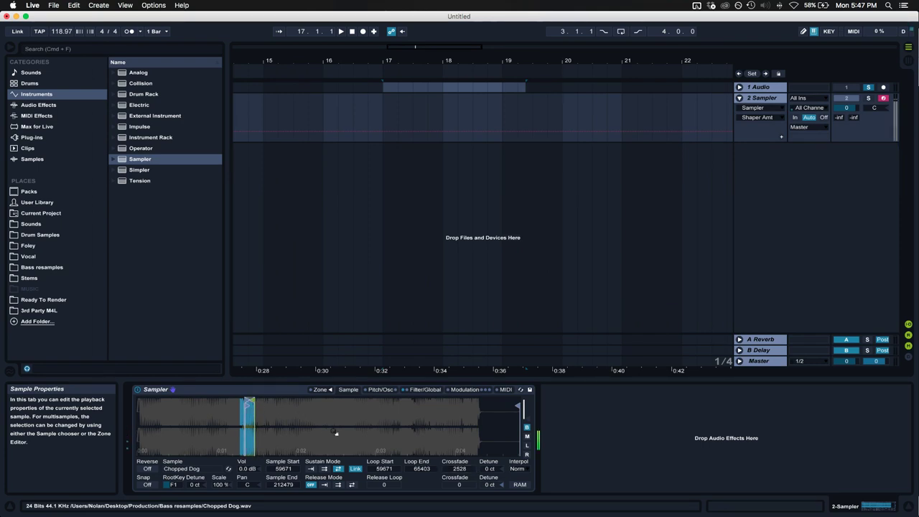
left_click(868, 98)
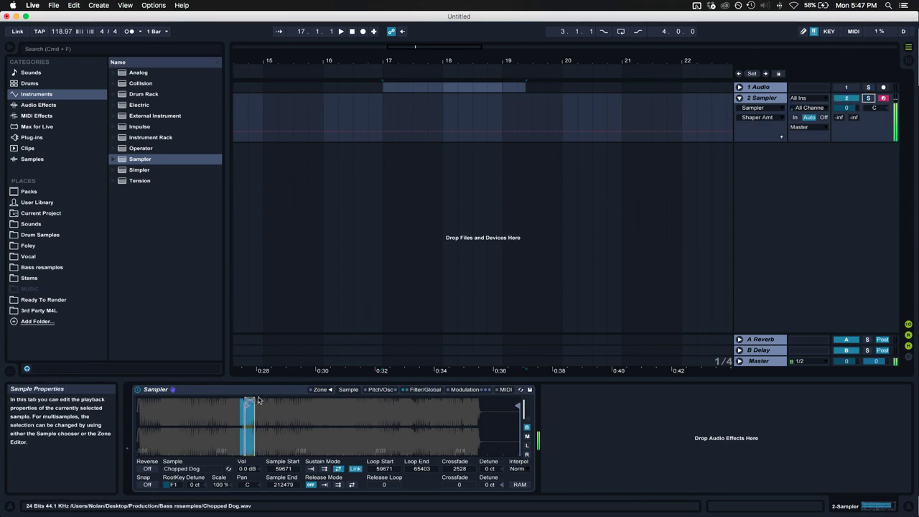
mouse_move(254, 405)
left_mouse_down()
mouse_move(274, 399)
mouse_move(240, 395)
left_mouse_up()
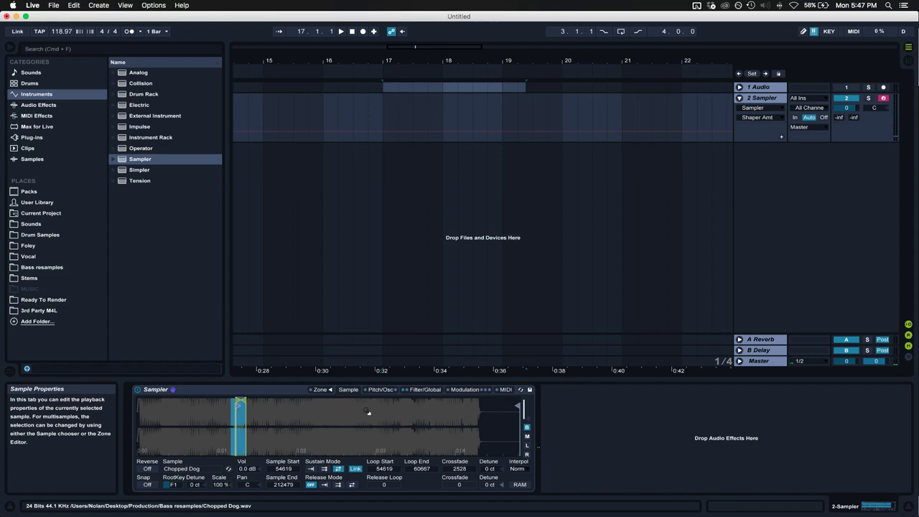
- Set Sampler's pitch envelope to an amount of +28 st and a decay of 2.72 s, and leave the envelope switched off
left_click(379, 389)
left_click(150, 450)
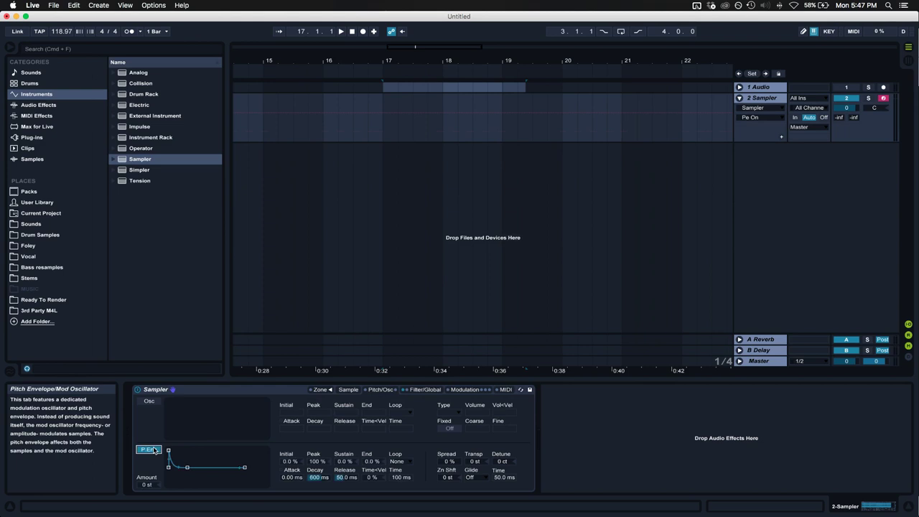
left_click_drag(146, 484, 146, 459)
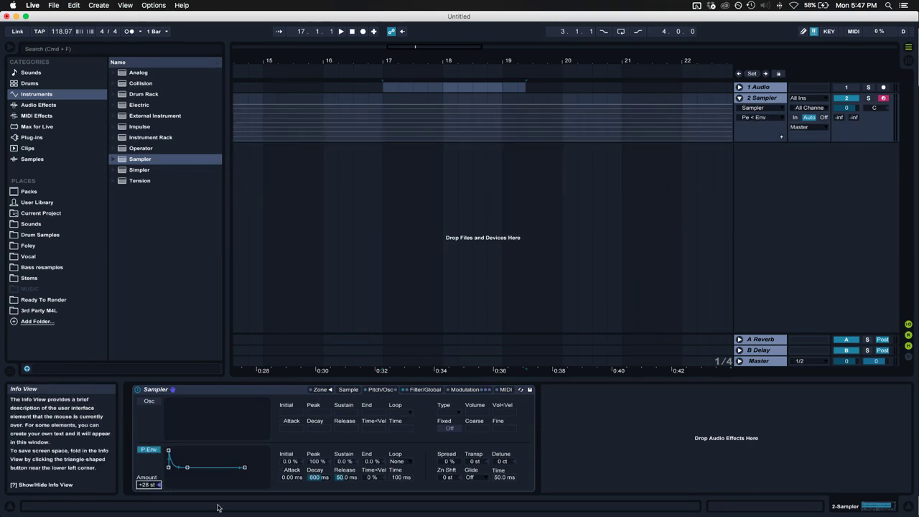
left_click_drag(317, 477, 318, 459)
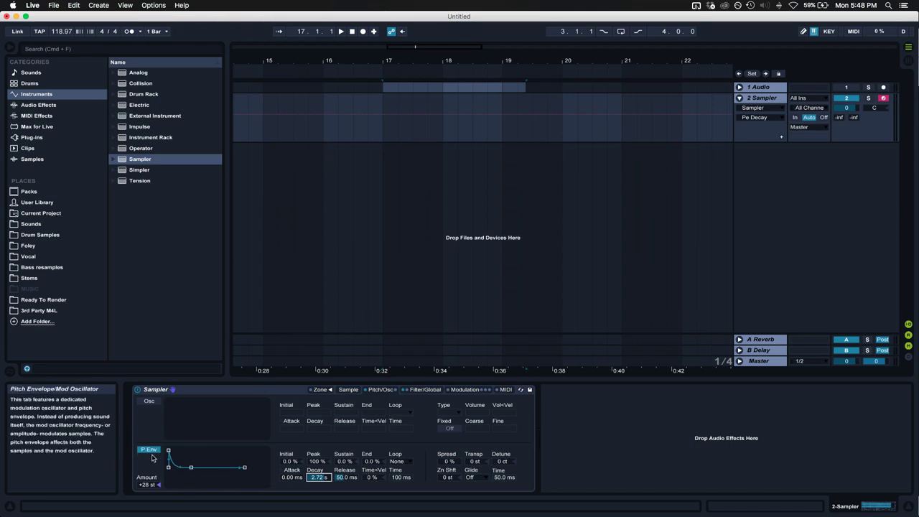
left_click(152, 449)
left_click(148, 449)
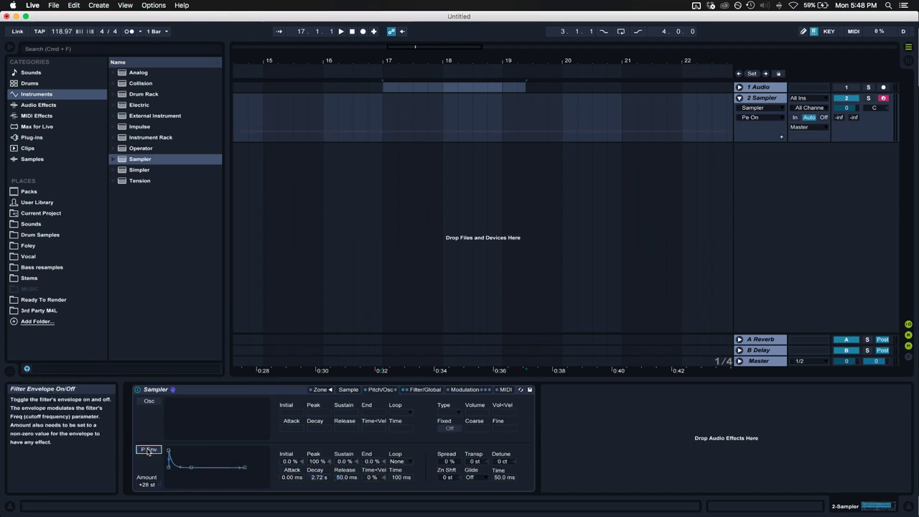
- Set Sampler's pitch bend range to +24 st and create an empty two-bar MIDI clip at bar 17 on its track
left_click(504, 390)
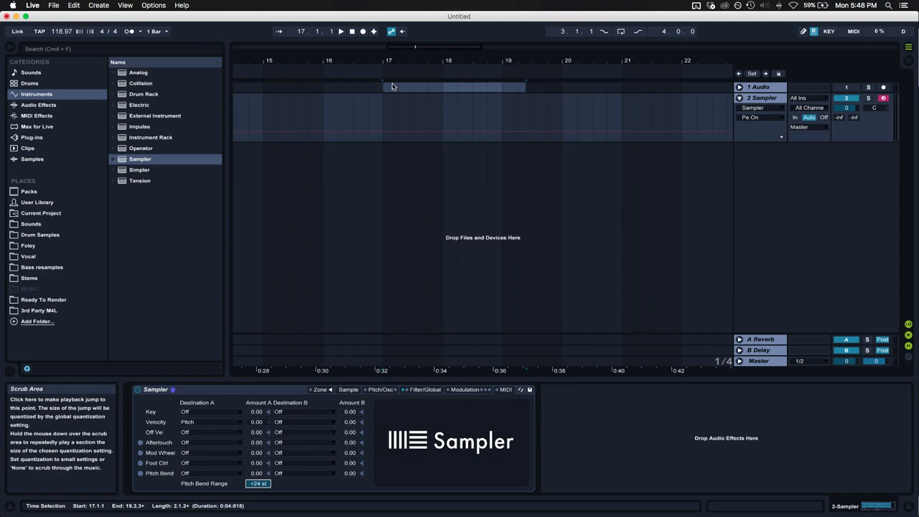
left_click_drag(384, 105, 446, 107)
key("super+shift+m")
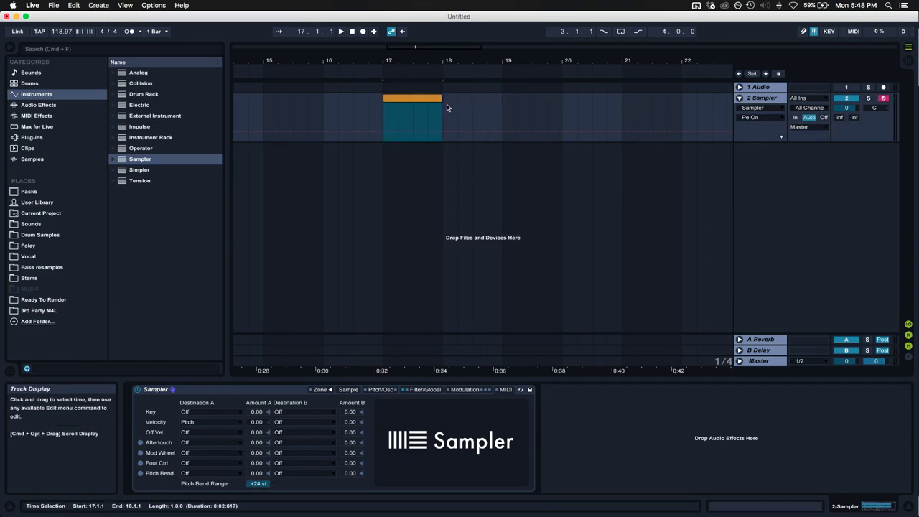
key("Delete")
left_click(503, 115, "shift")
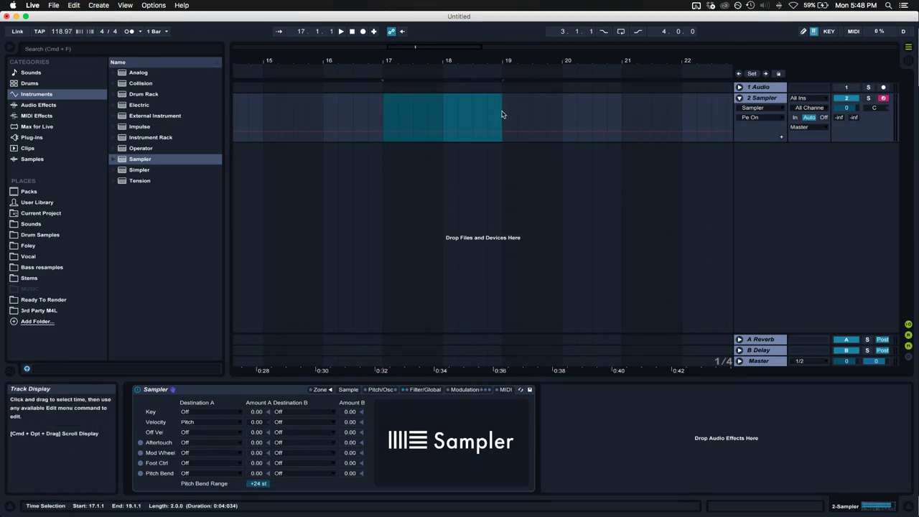
key("super+shift+m")
- Add a note spanning the whole two-bar MIDI clip, lower it two octaves to F1 and play the clip
key("shift+Tab")
double_click(372, 447)
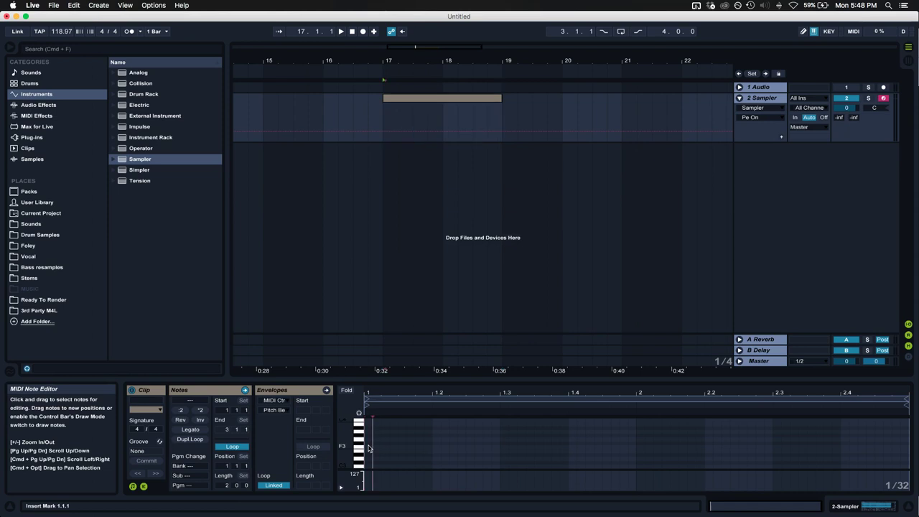
left_click_drag(372, 447, 916, 481)
key("shift+Down")
key("shift+Down")
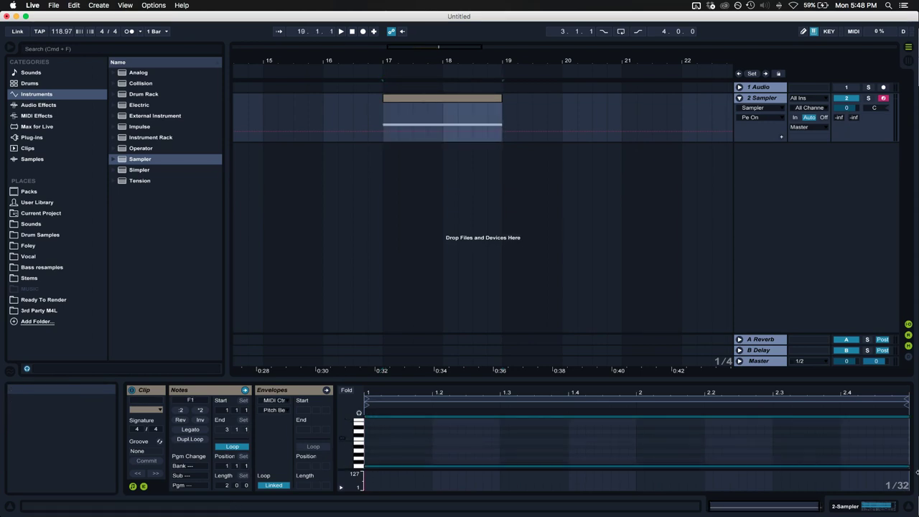
key("space")
key("F11")
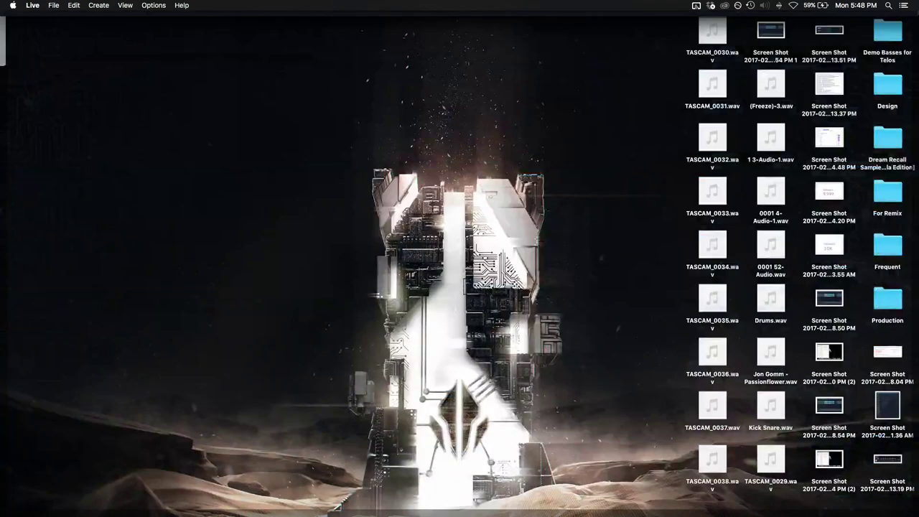
key("F11")
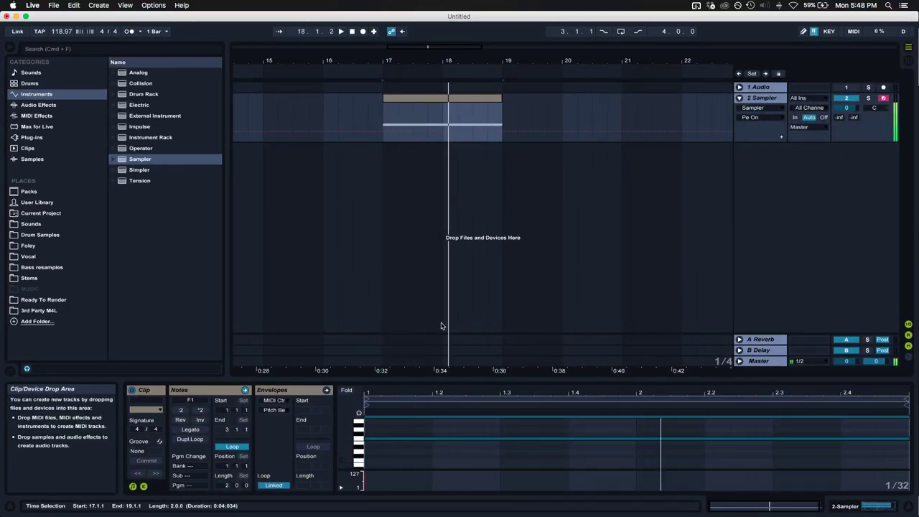
- Show the MIDI clip's Pitch Bend envelope and add breakpoints along its centre line at roughly every beat
left_click(143, 487)
left_click(143, 487)
left_click(143, 487)
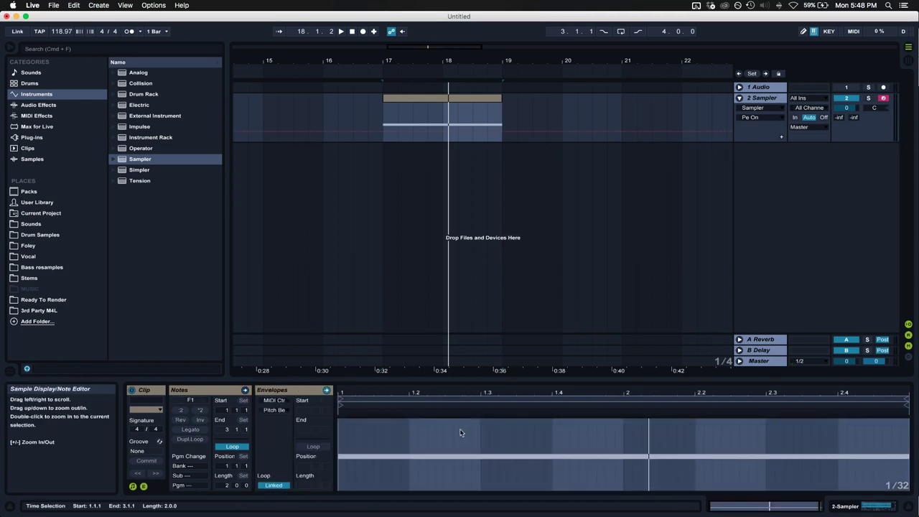
left_click_drag(417, 393, 417, 388)
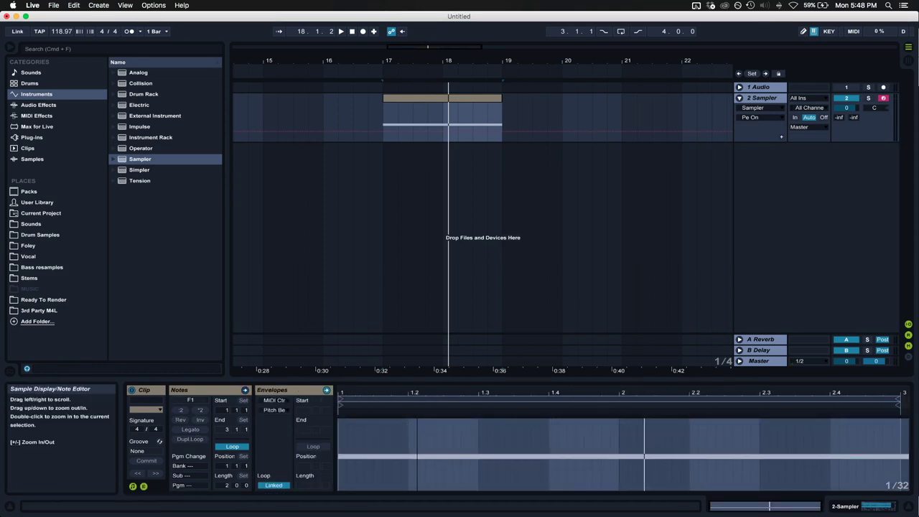
left_click(341, 440)
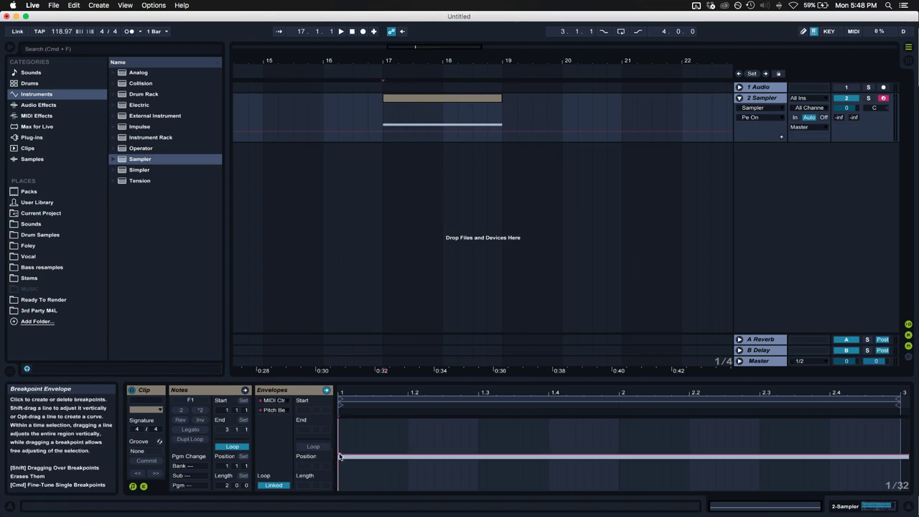
left_click(340, 456)
left_click(408, 456)
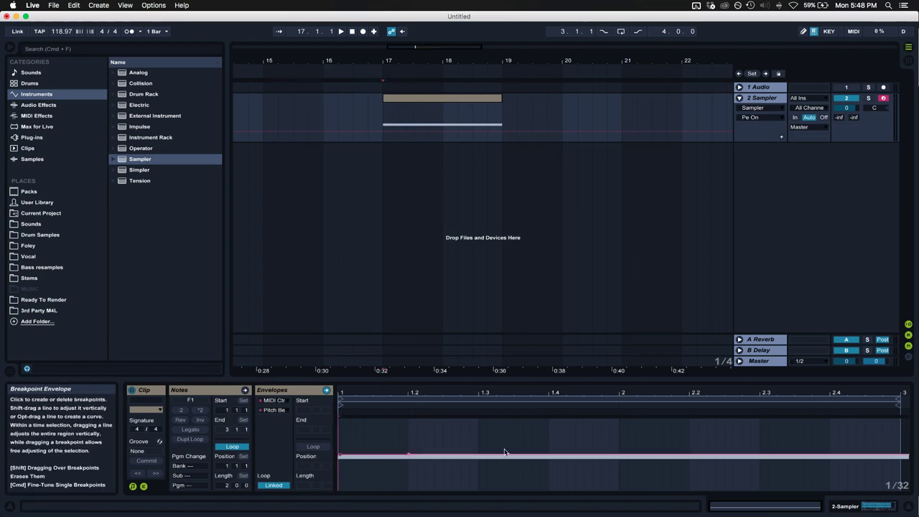
left_click(556, 457)
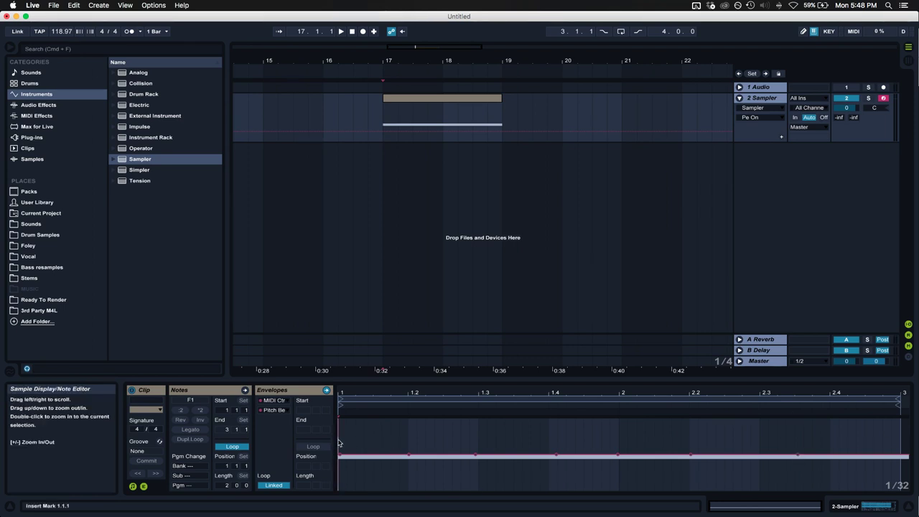
- Shape the Pitch Bend envelope during playback with dips after beat 1 and before 1.4, and rises after both dips and around beat 2
left_click_drag(414, 456, 362, 487)
key("space")
left_click_drag(366, 419, 379, 433)
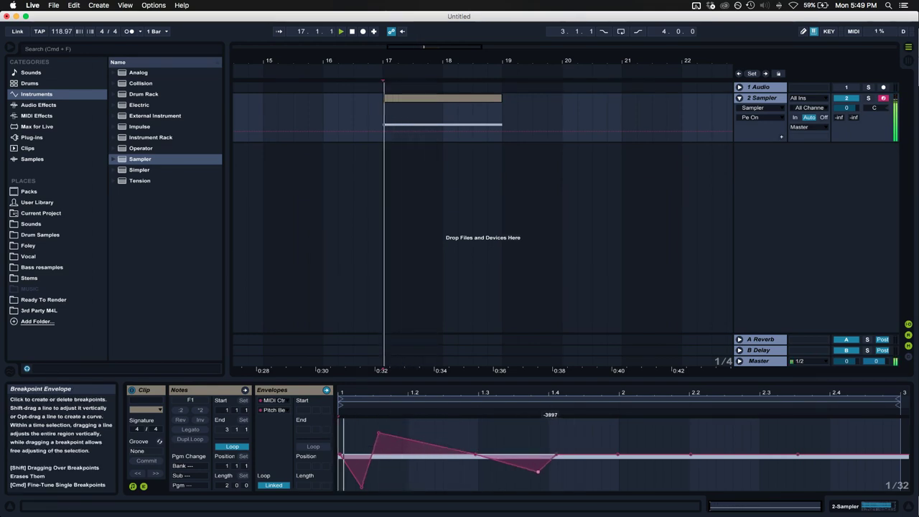
left_click_drag(531, 457, 537, 481)
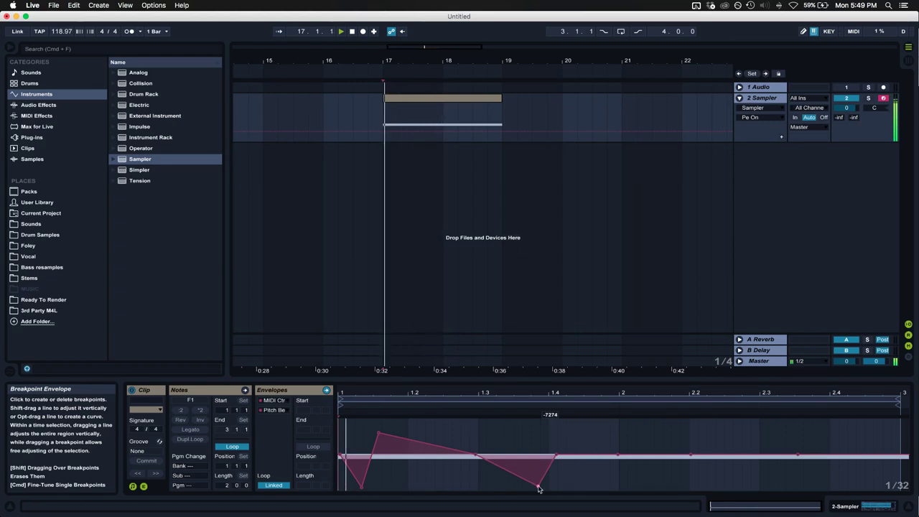
mouse_move(575, 456)
left_mouse_down()
mouse_move(568, 430)
mouse_move(616, 418)
mouse_move(574, 439)
left_mouse_up()
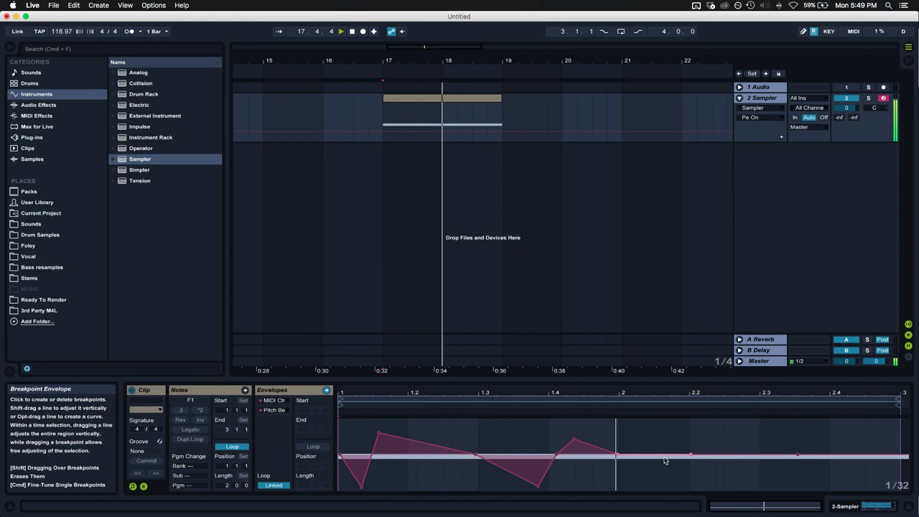
mouse_move(636, 457)
left_mouse_down()
mouse_move(636, 433)
mouse_move(635, 441)
left_mouse_up()
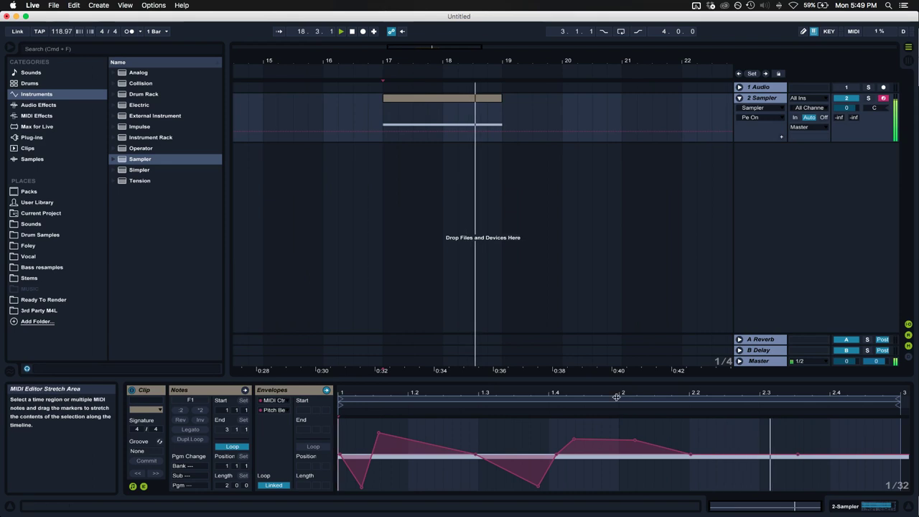
- Return to Sampler's pitch and oscillator settings and enable the FM modulation oscillator
double_click(762, 100)
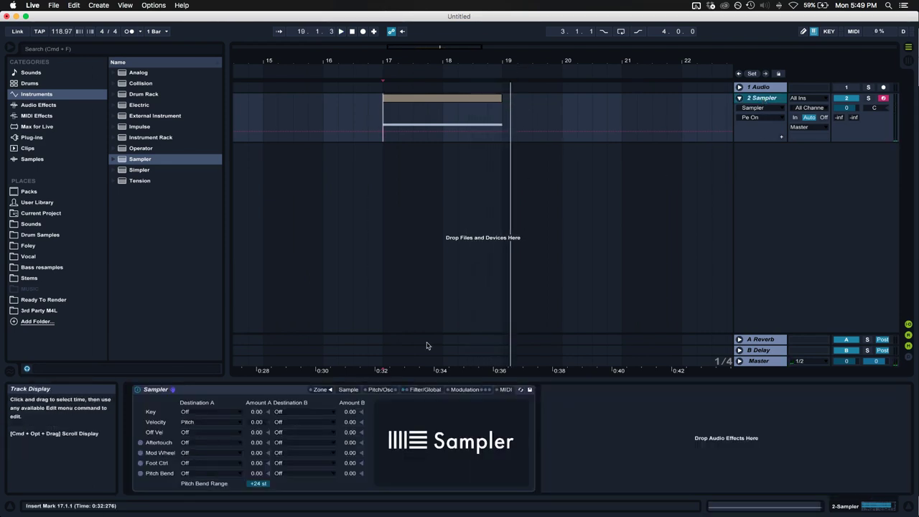
left_click(388, 391)
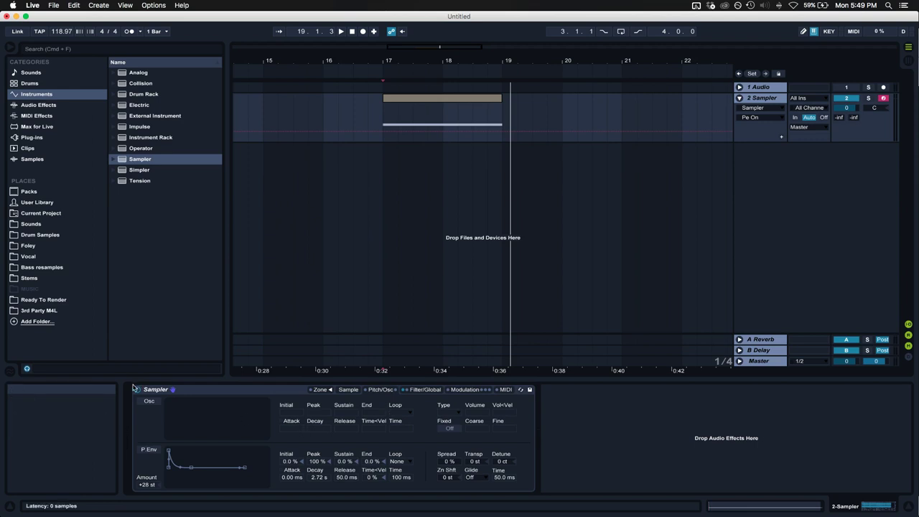
left_click(151, 402)
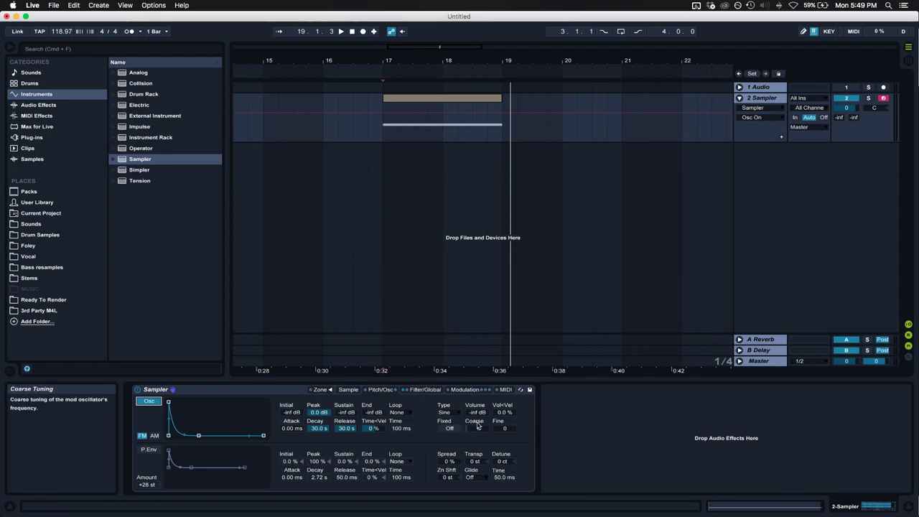
- Try the FM oscillator as Tri at coarse 0.5 and 0.25 during playback, with volume about -8 dB, and return the volume to -inf dB
left_click(454, 415)
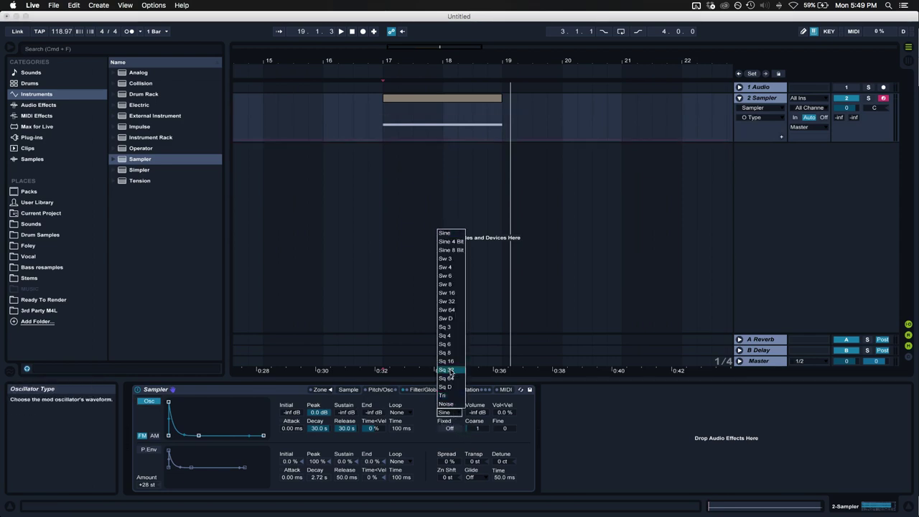
left_click(459, 395)
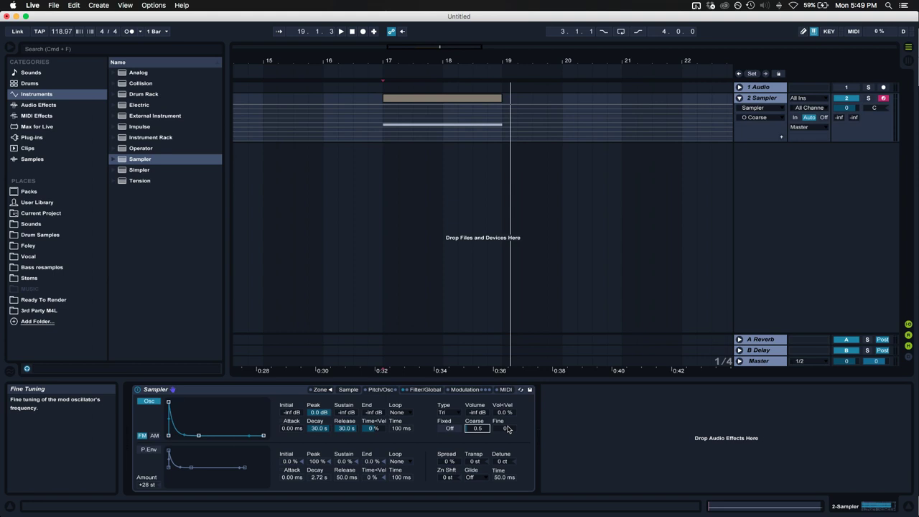
left_click_drag(478, 410, 479, 359)
key("space")
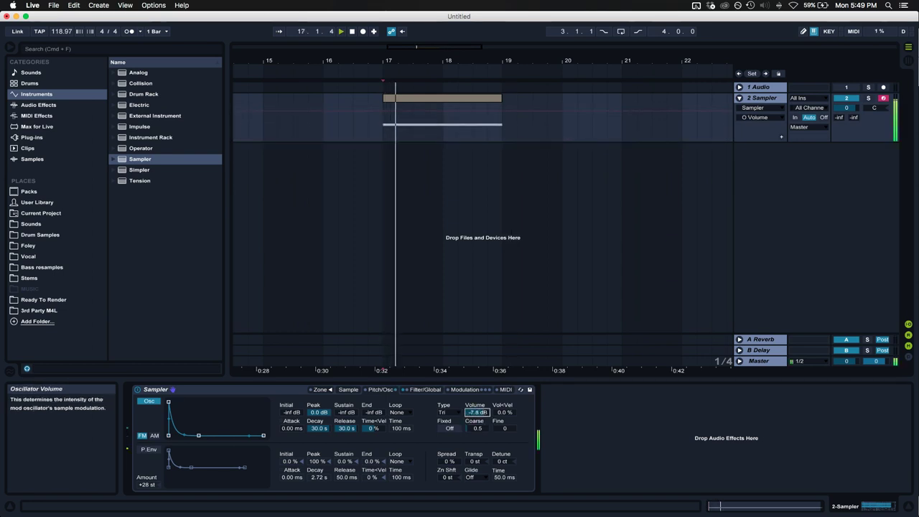
left_click_drag(478, 428, 477, 435)
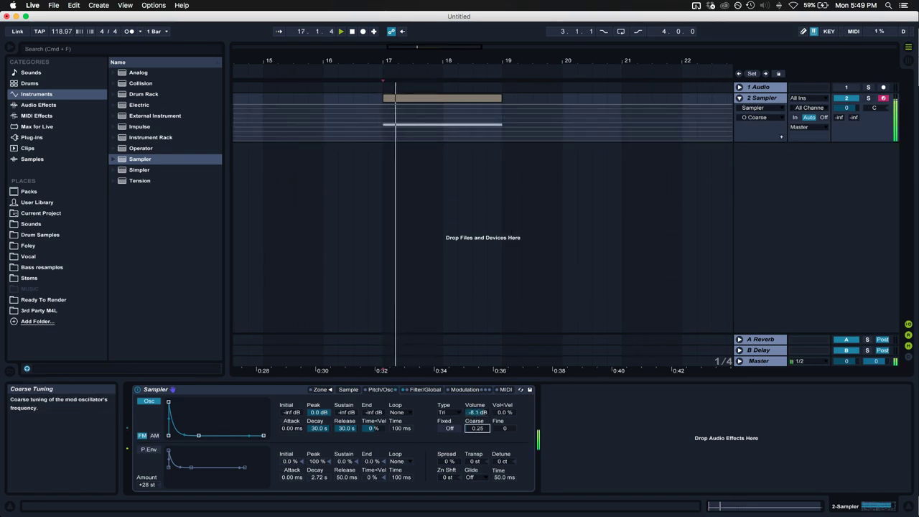
left_click_drag(476, 412, 477, 503)
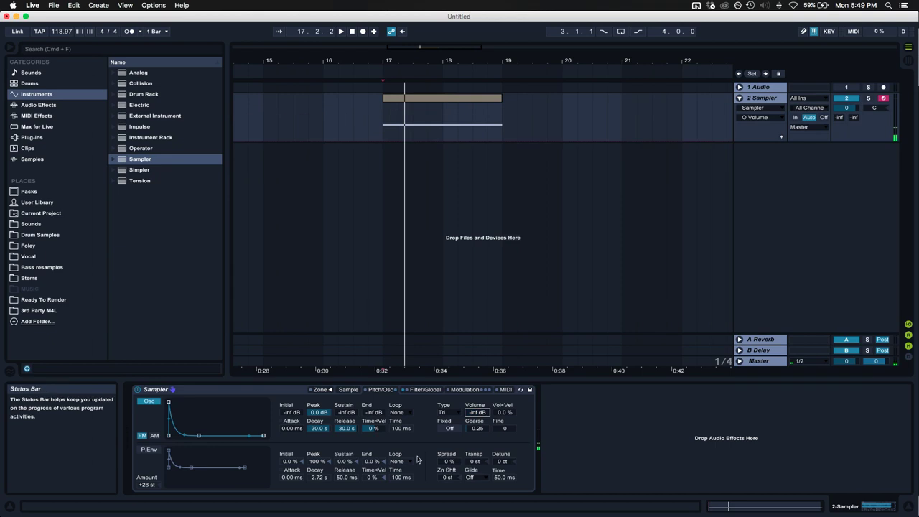
- Set the sample's root key to F0, lower the MIDI clip's note to F0 and play the clip
left_click(348, 389)
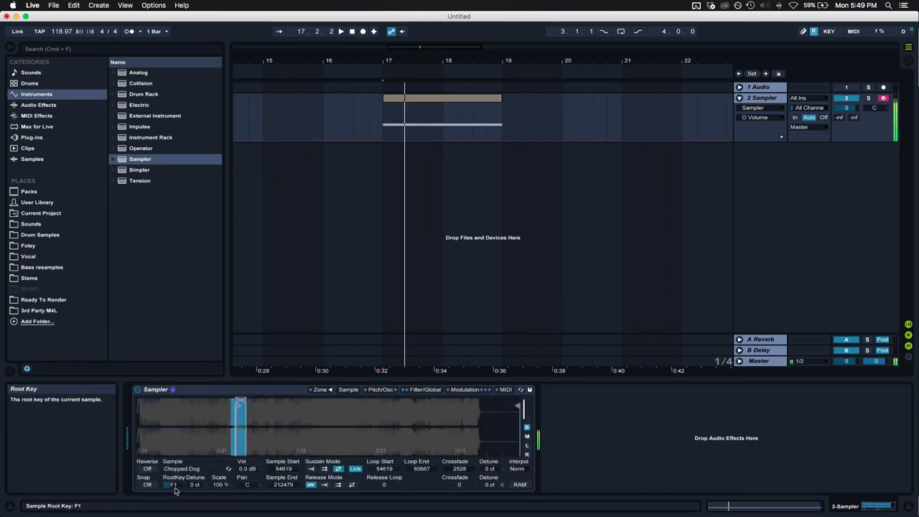
left_click_drag(174, 489, 175, 496)
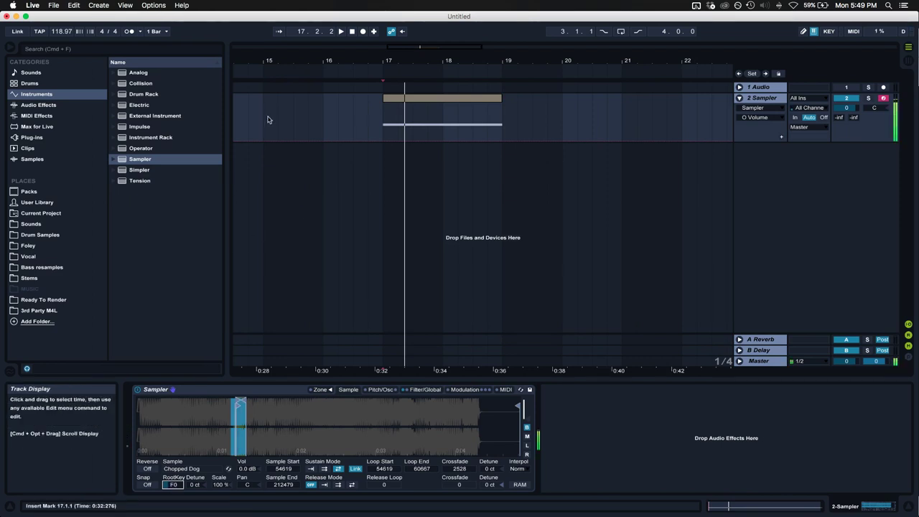
left_click(423, 115)
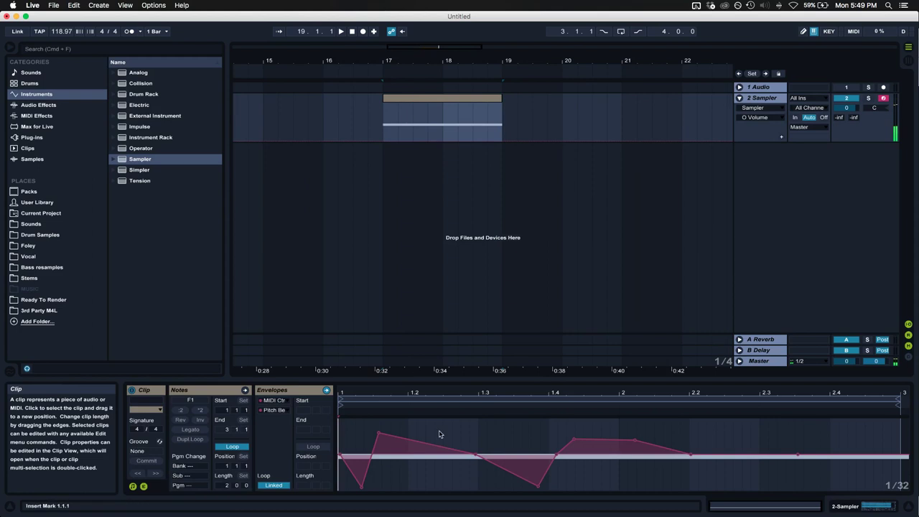
left_click(145, 487)
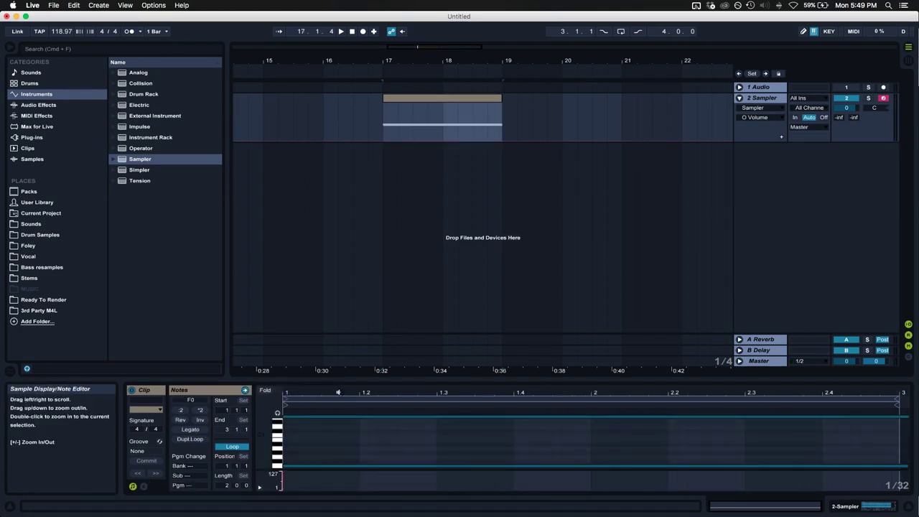
key("space")
- Return to Sampler's oscillator settings and try the FM oscillator at -12 dB, then at -6.2 dB with coarse tuning 0.5
key("shift+Tab")
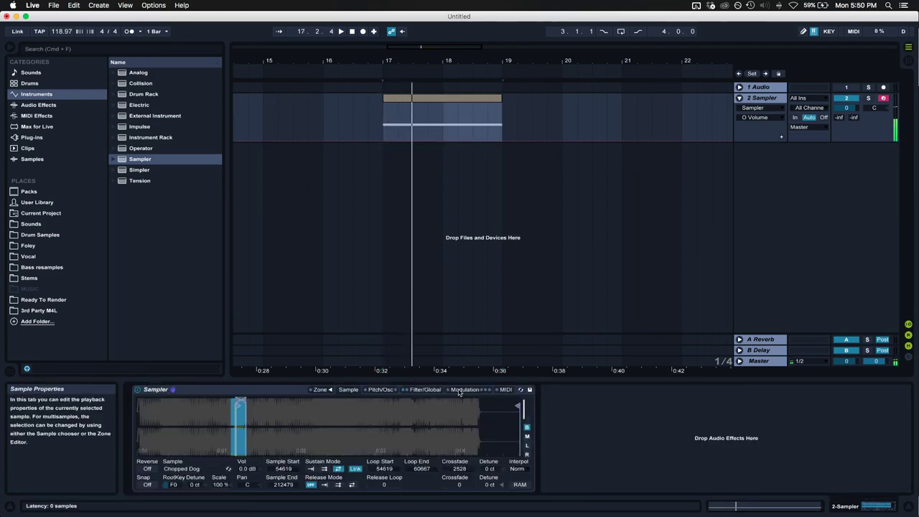
left_click(425, 390)
left_click(380, 389)
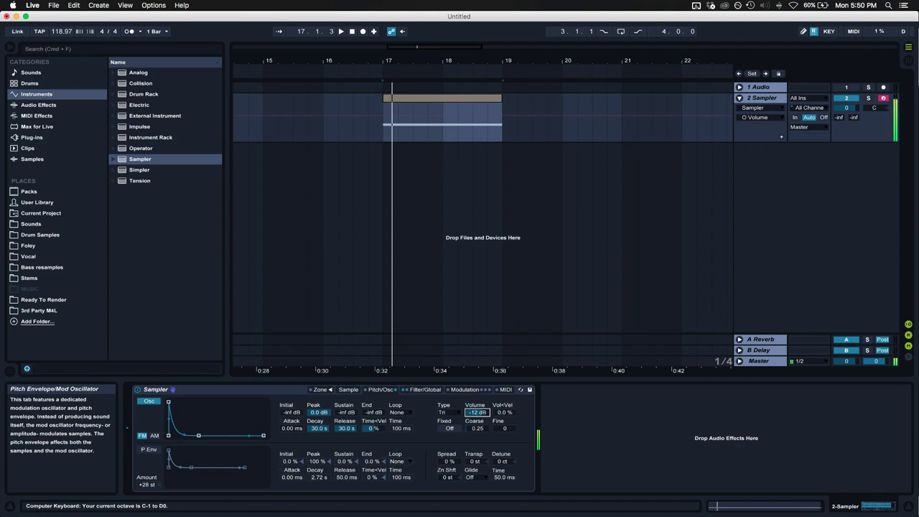
left_click(478, 428)
left_click_drag(477, 428, 477, 443)
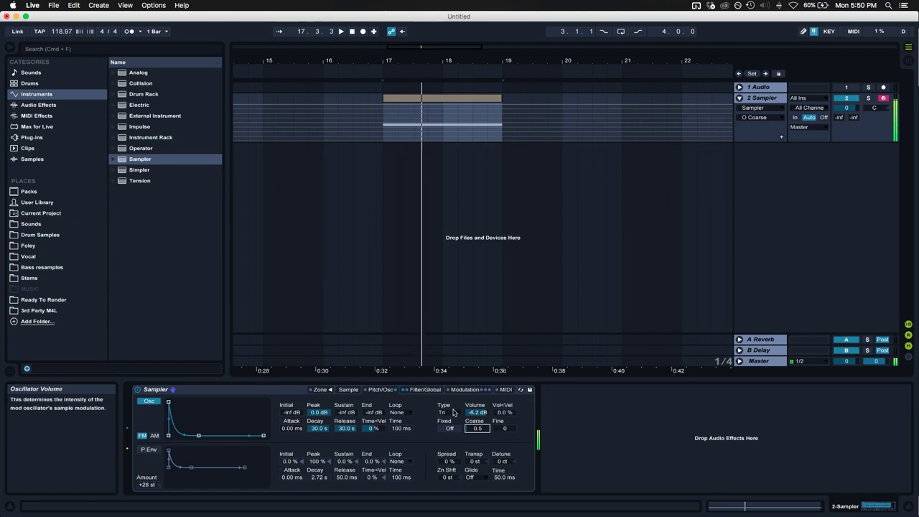
- Switch the FM oscillator to Sine and audition it at -21 dB with coarse tuning 2
left_click(446, 413)
left_click(451, 234)
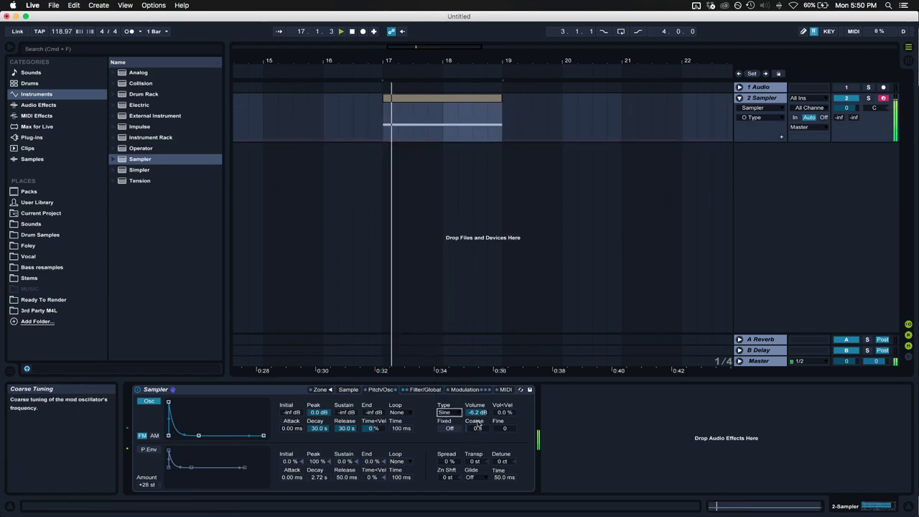
left_click_drag(477, 413, 477, 430)
key("space")
key("space")
key("space")
key("space")
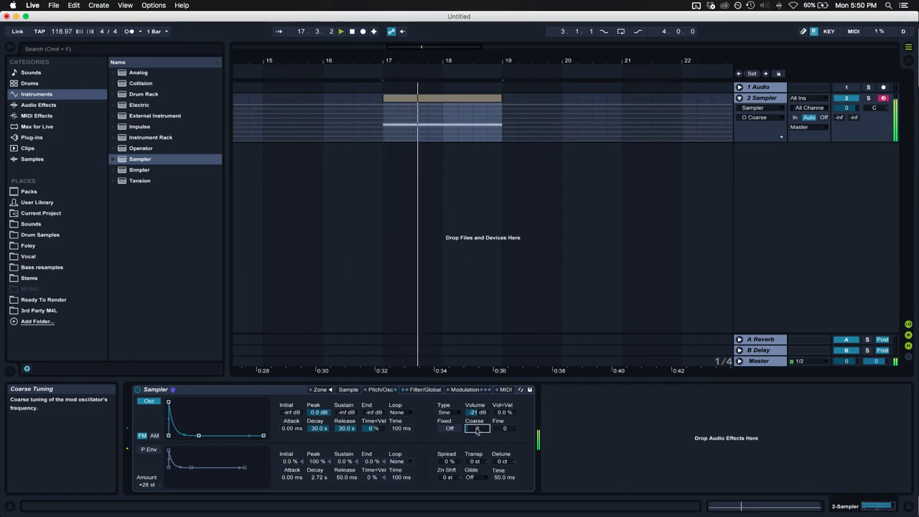
- Try the FM oscillator at -11 dB, set coarse tuning to 1, lower the volume to -48 dB and stop playback
left_click_drag(478, 412, 478, 405)
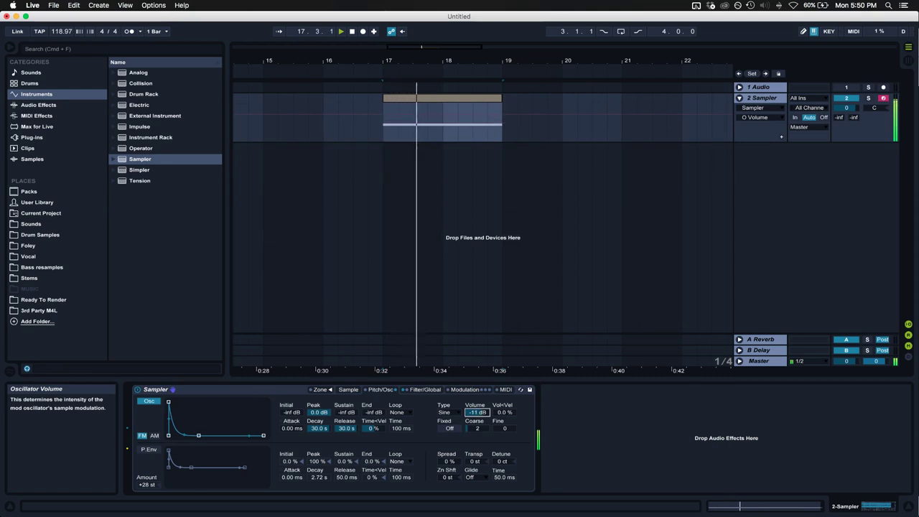
left_click(476, 429)
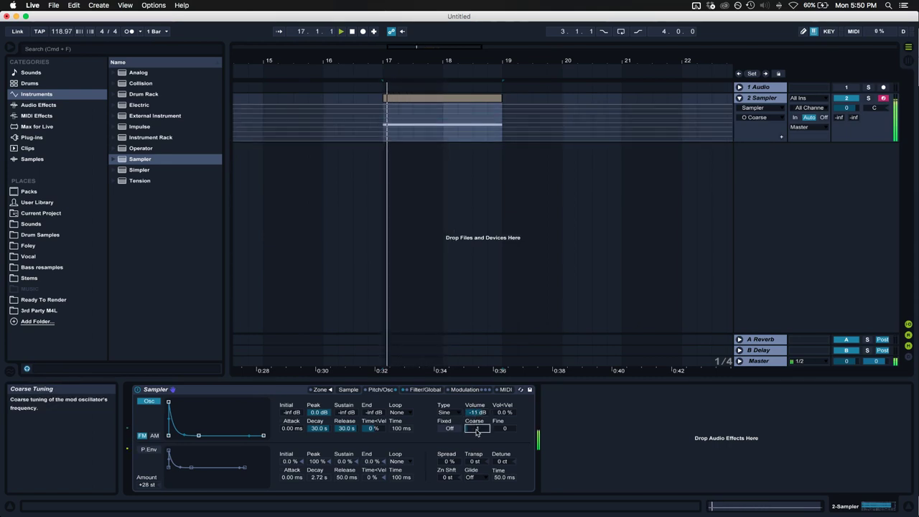
left_click_drag(477, 414, 478, 431)
key("space")
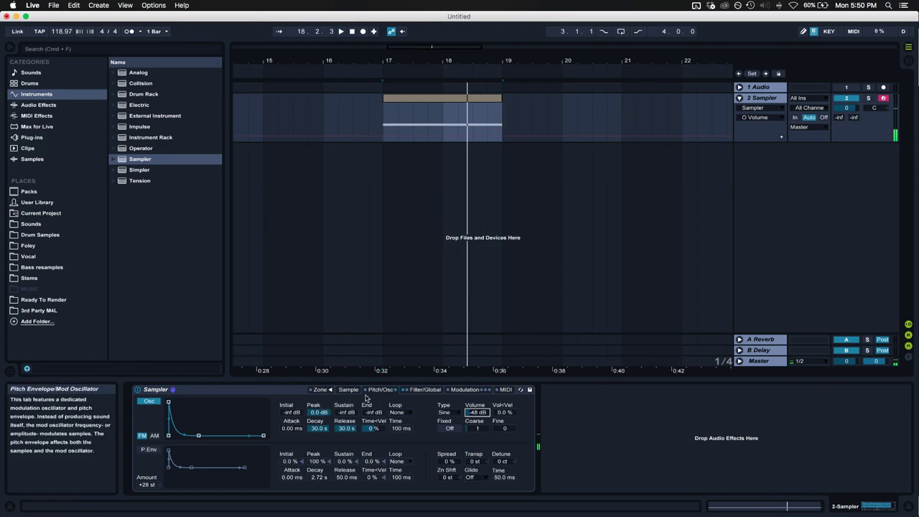
- Set the Chopped Dog sample's root key to F2
left_click(348, 390)
left_click_drag(173, 484, 173, 477)
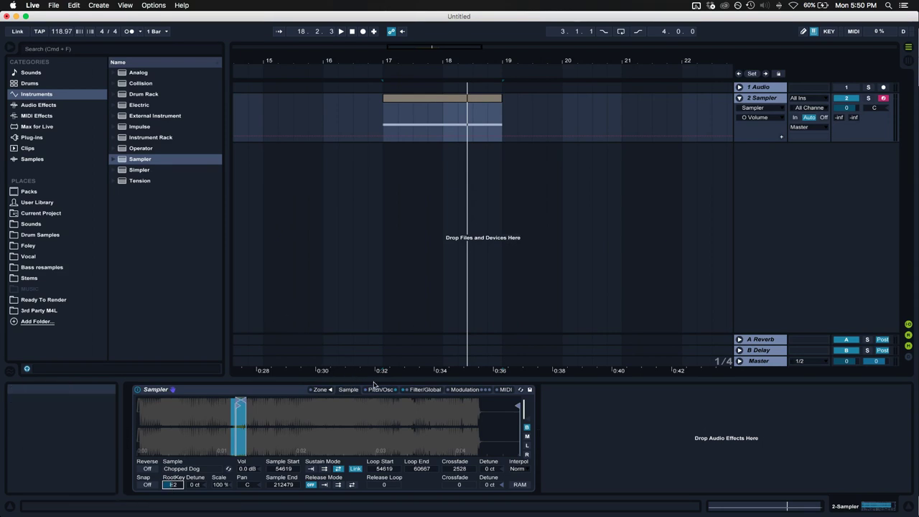
left_click(379, 389)
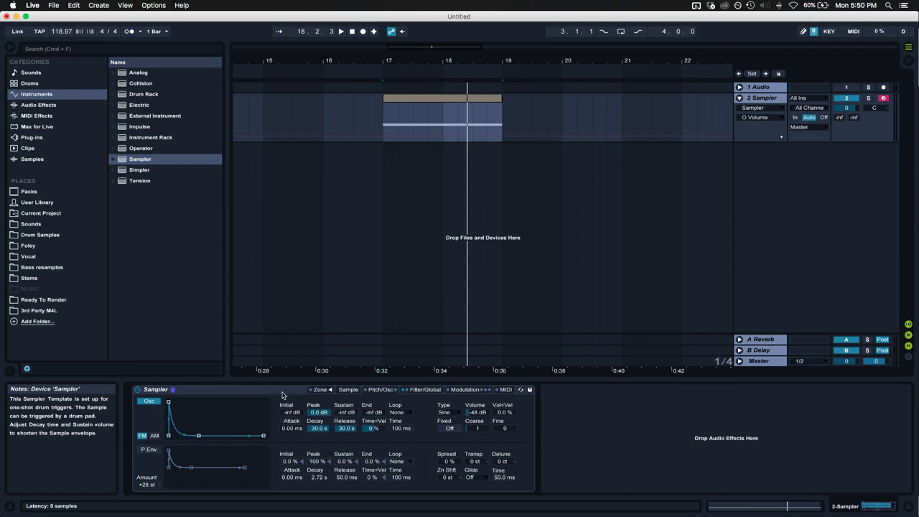
left_click(348, 389)
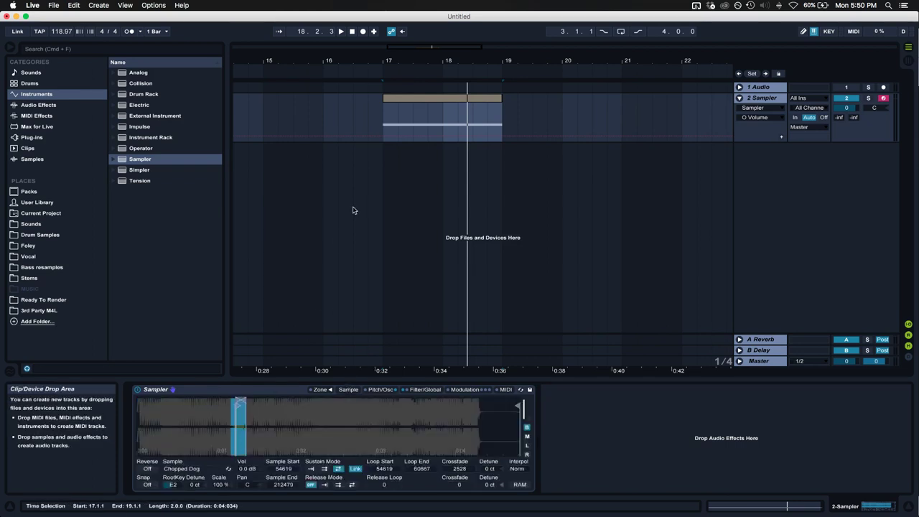
- Open the two-bar MIDI clip, raise its note to F2 and play it
left_click(415, 121)
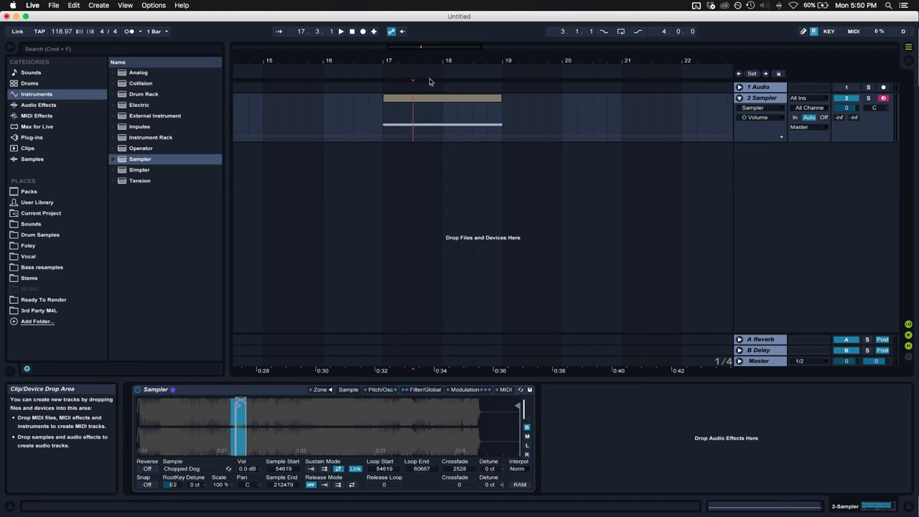
double_click(413, 119)
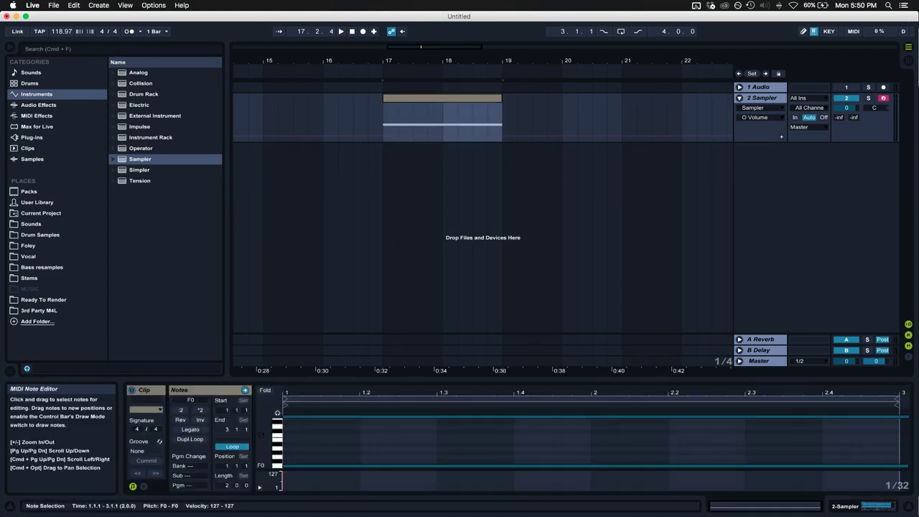
scroll(386, 412, "up", 1)
key("space")
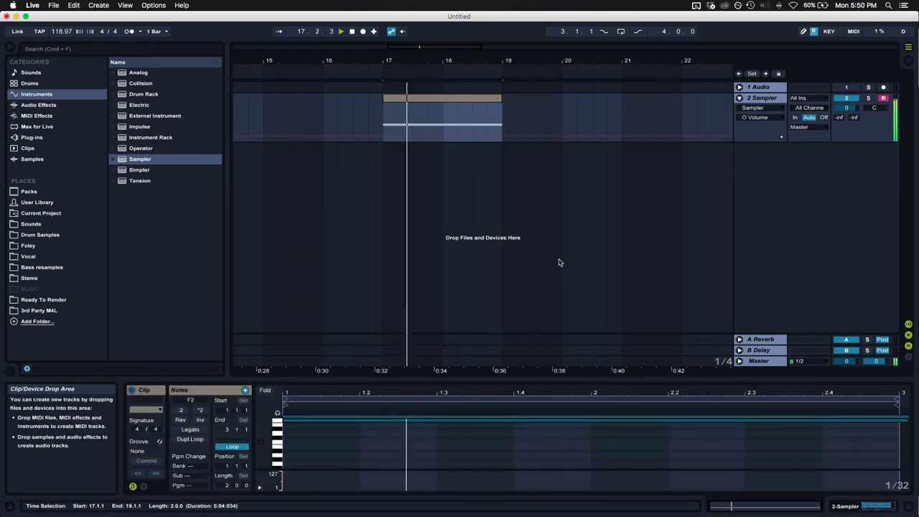
- Return to Sampler's oscillator settings and audition the Sine FM at about -20 dB with coarse tuning 1 and 0.5
double_click(760, 98)
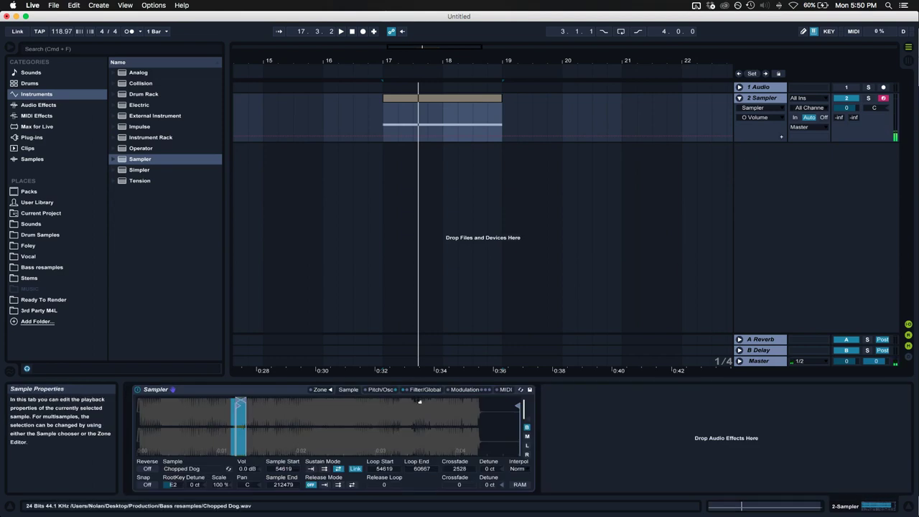
left_click(423, 390)
left_click(380, 389)
key("space")
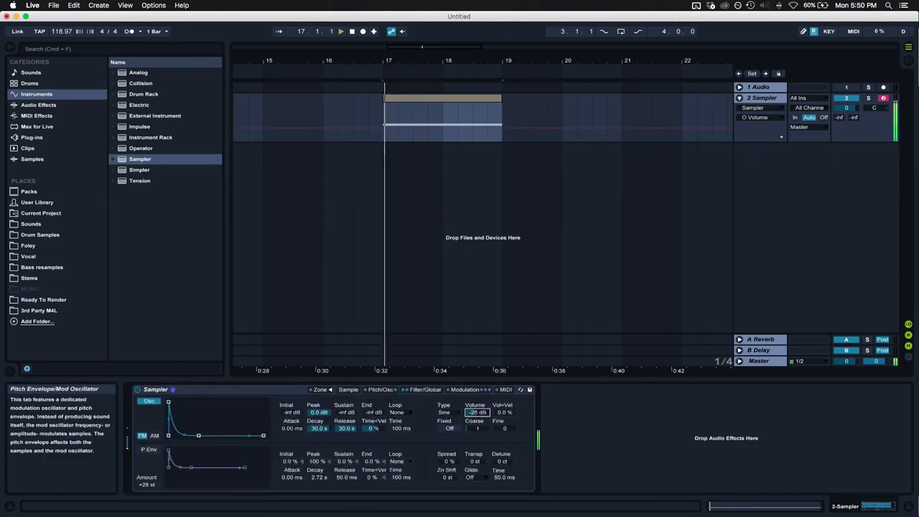
left_click(478, 428)
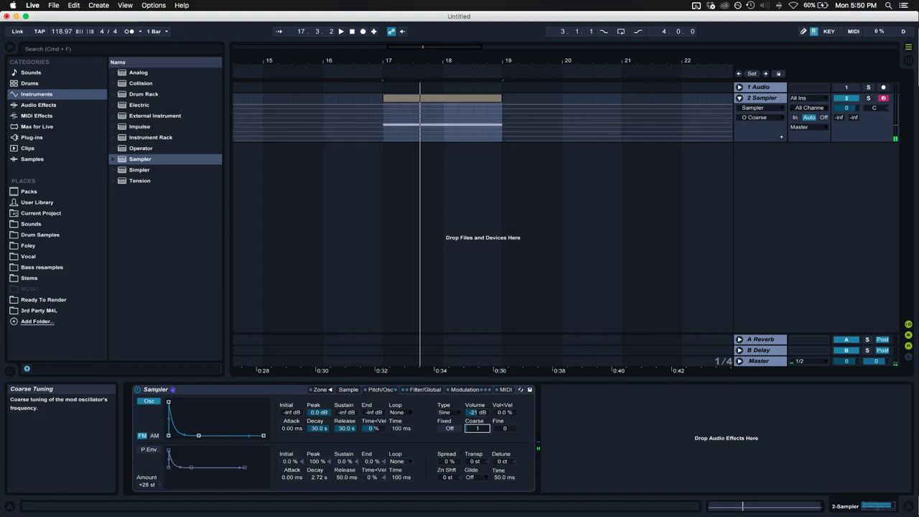
left_click(478, 413)
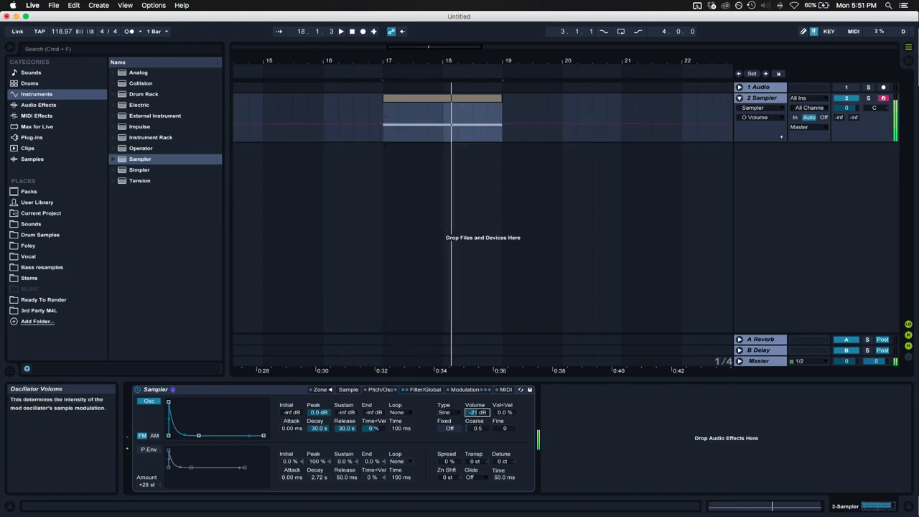
mouse_move(477, 412)
left_mouse_down()
mouse_move(477, 388)
mouse_move(477, 421)
left_mouse_up()
- Set the FM oscillator to Tri with volume -inf dB and coarse tuning 0.5, switch it off and return to the sample view
left_click(450, 413)
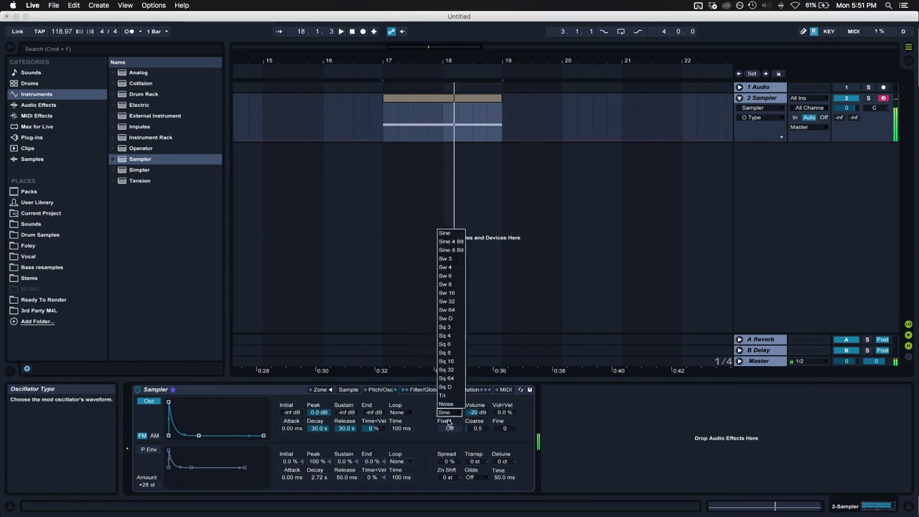
left_click(448, 396)
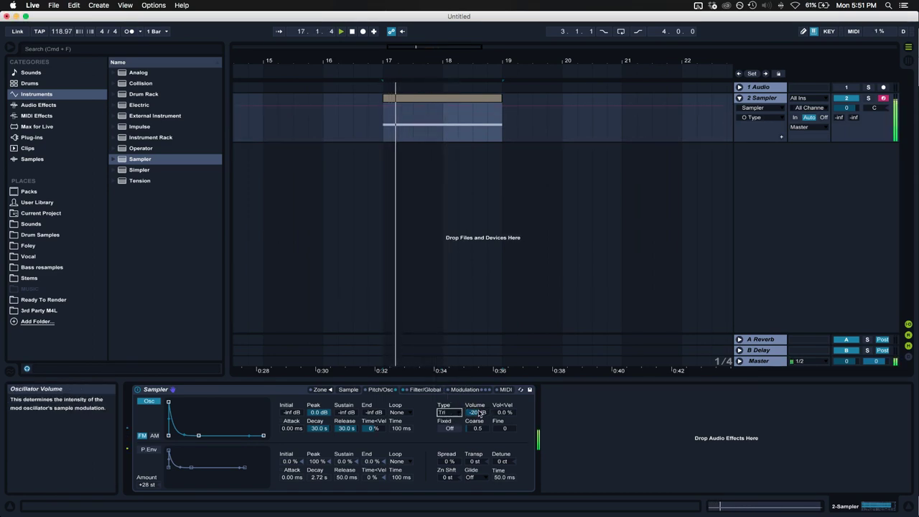
mouse_move(478, 412)
left_mouse_down()
mouse_move(477, 456)
mouse_move(477, 406)
left_mouse_up()
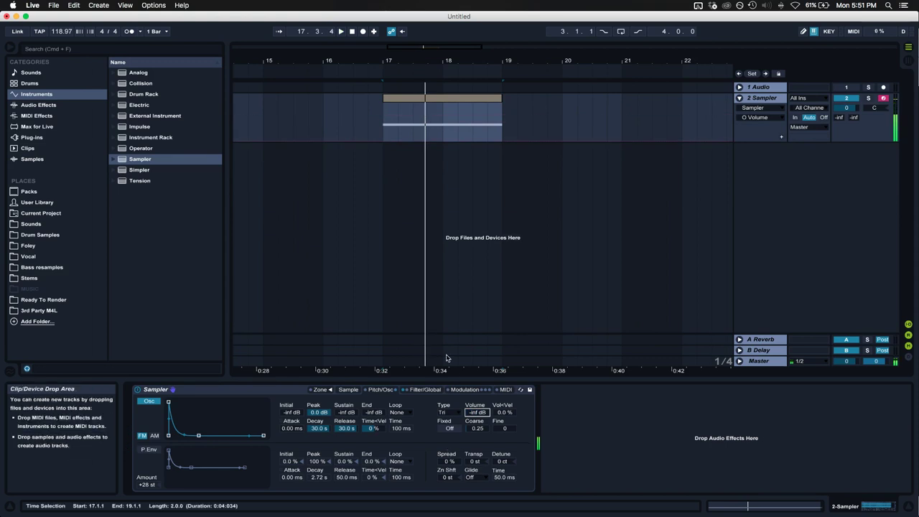
left_click(478, 429)
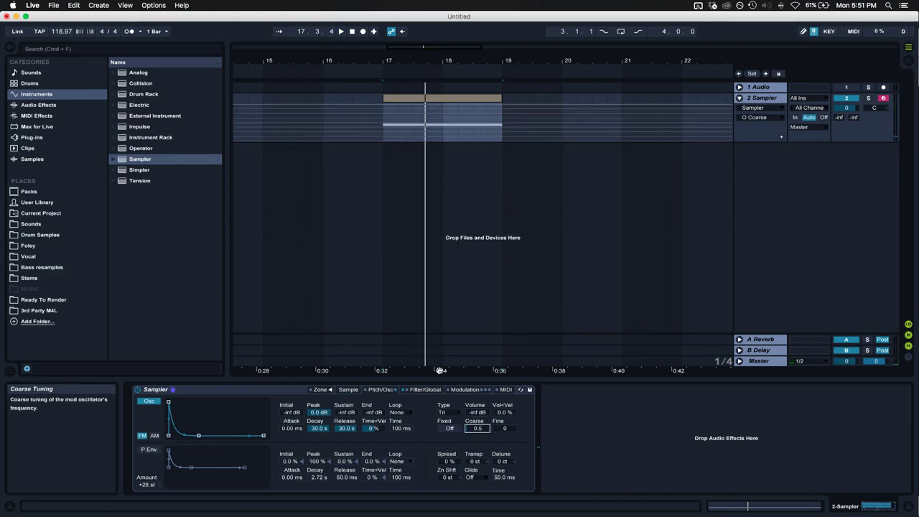
left_click(146, 401)
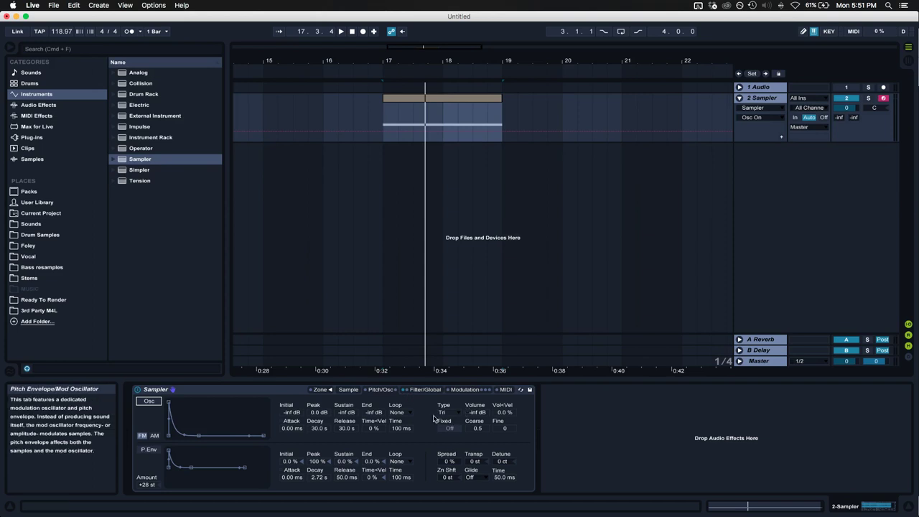
left_click(348, 389)
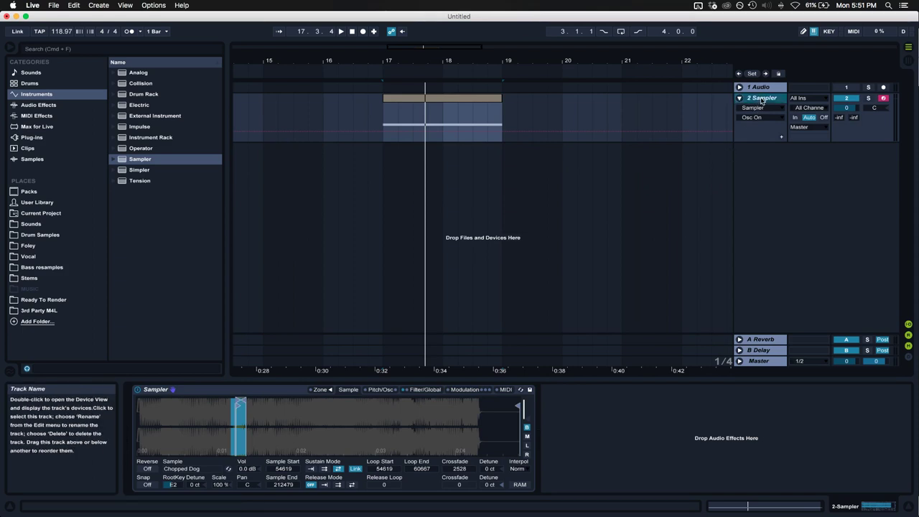
- Insert an audio track below the Sampler track, set its input to Resampling and arm it for recording
key("super+t")
left_click(809, 149)
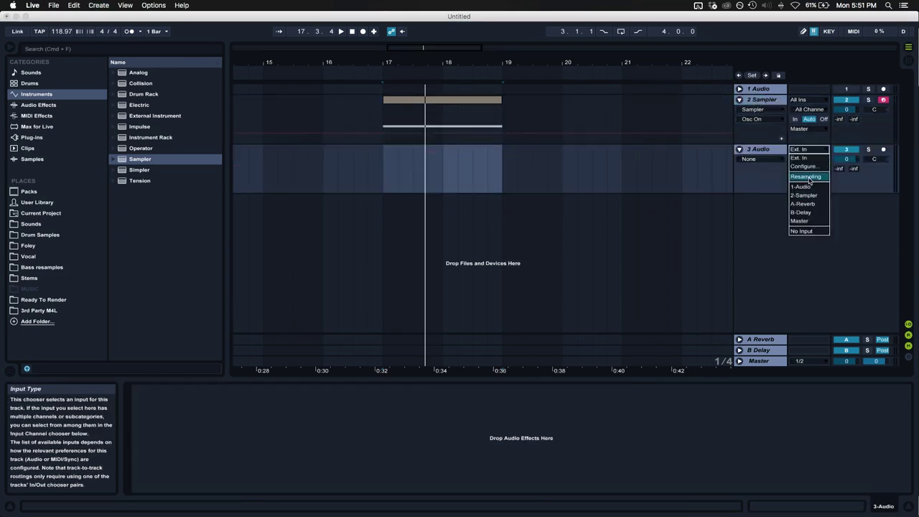
left_click(813, 177)
left_click(883, 149)
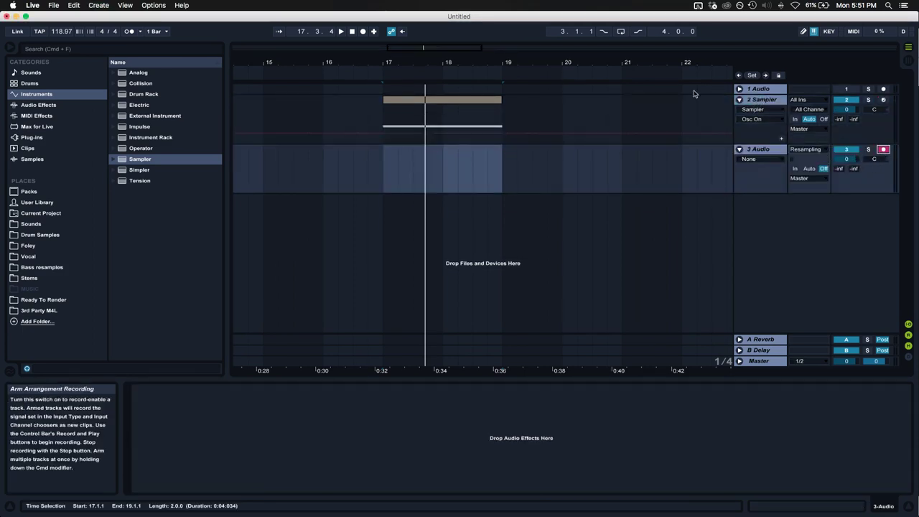
- Record a first resampled take from bar 17 on the armed audio track and move the recorded clip to about 20.2.1
left_click(384, 167)
left_click(384, 158)
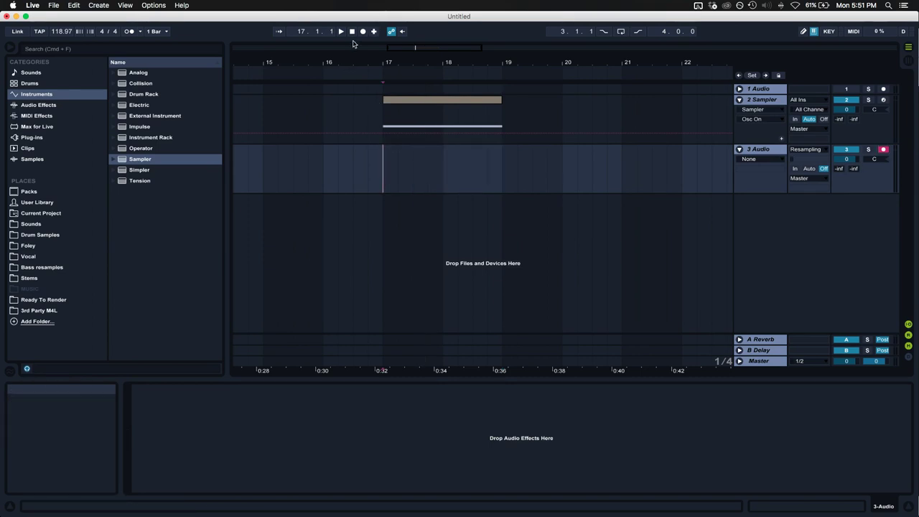
left_click(364, 32)
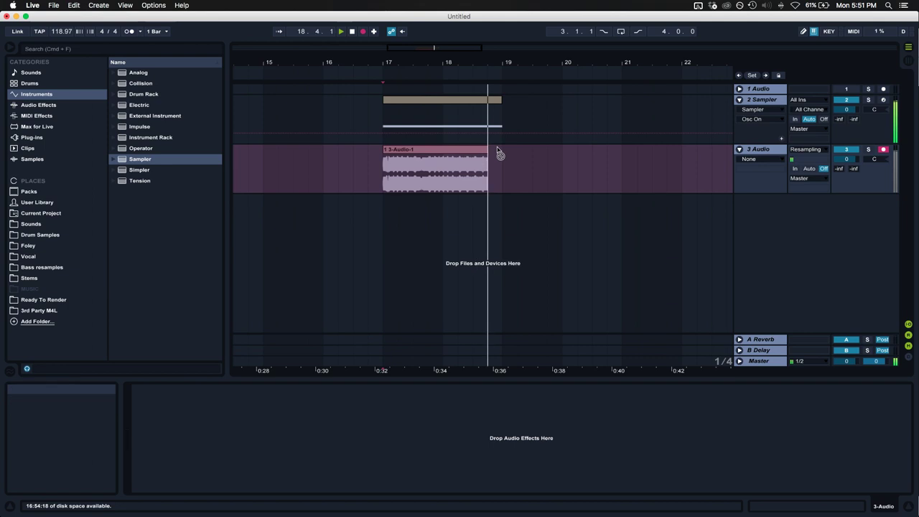
key("space")
left_click_drag(465, 151, 657, 151)
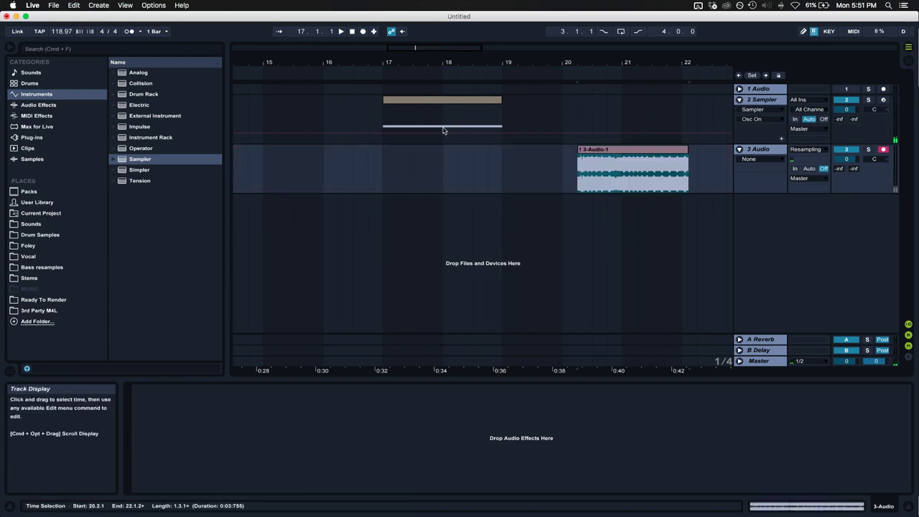
- Set Sampler's sustain mode to forward loop, then shift and lengthen the loop to 60933–70454 while auditioning it
left_click(392, 112)
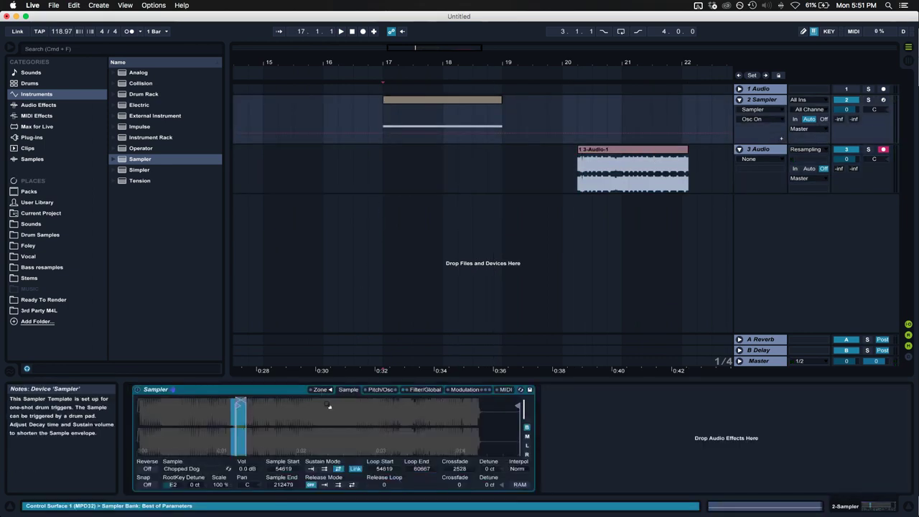
left_click(324, 469)
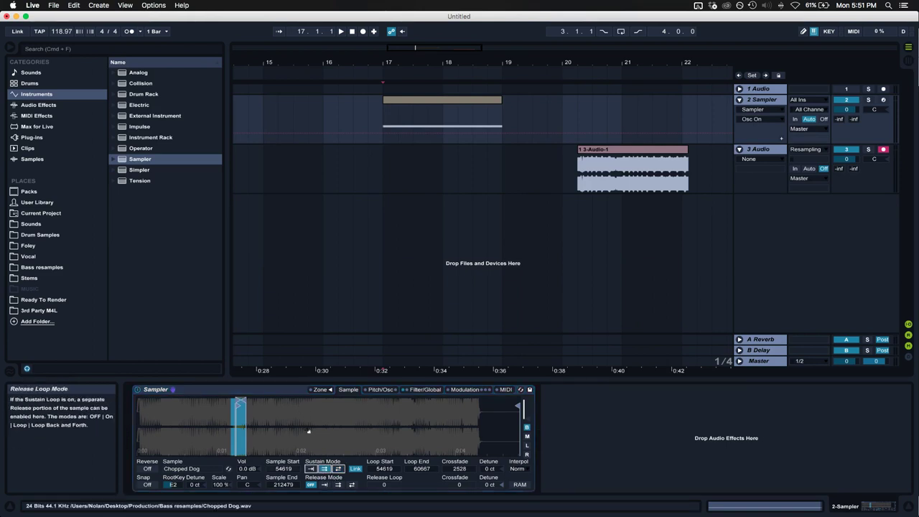
key("space")
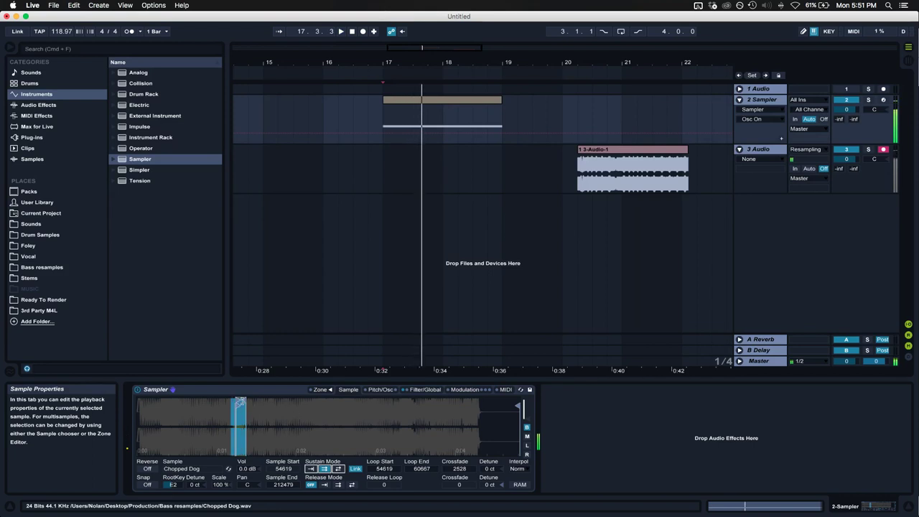
left_click_drag(250, 403, 253, 401)
key("space")
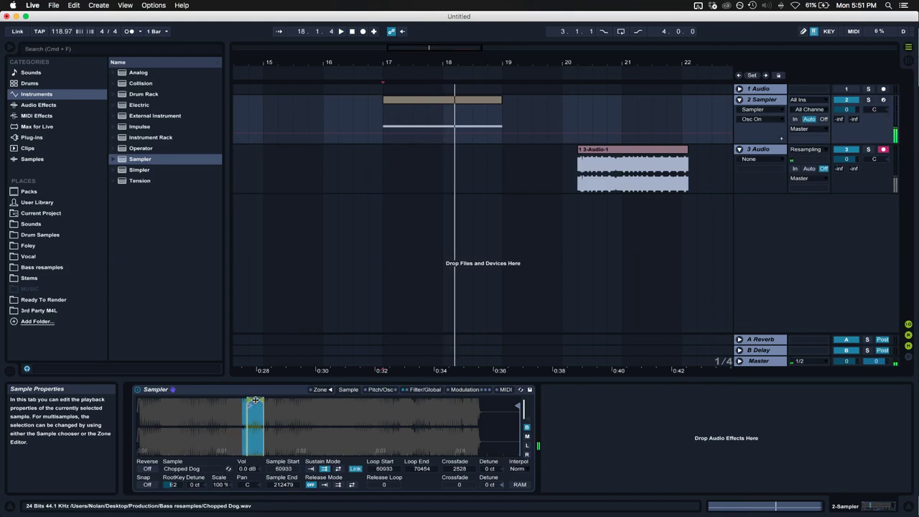
- Move Sampler's loop region near the end of the sample, at 163227–172748, and audition it
left_click_drag(255, 400, 438, 392)
key("space")
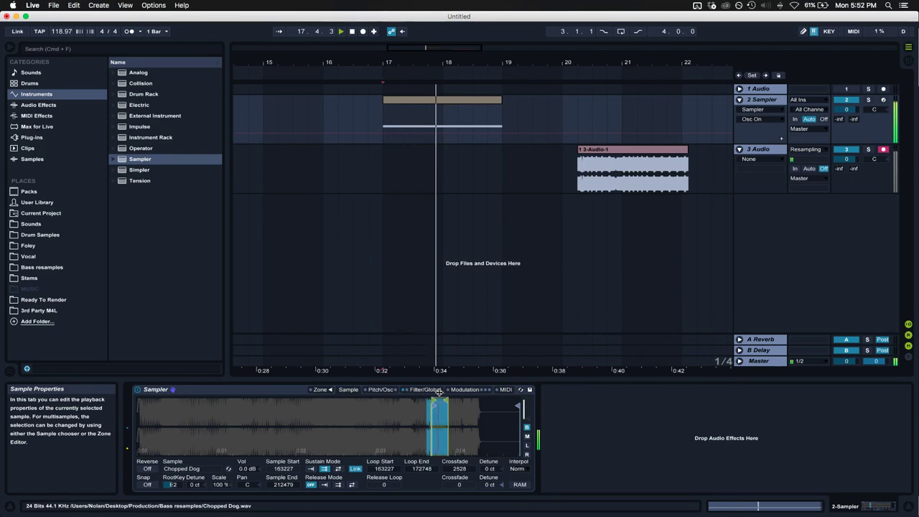
key("space")
key("space")
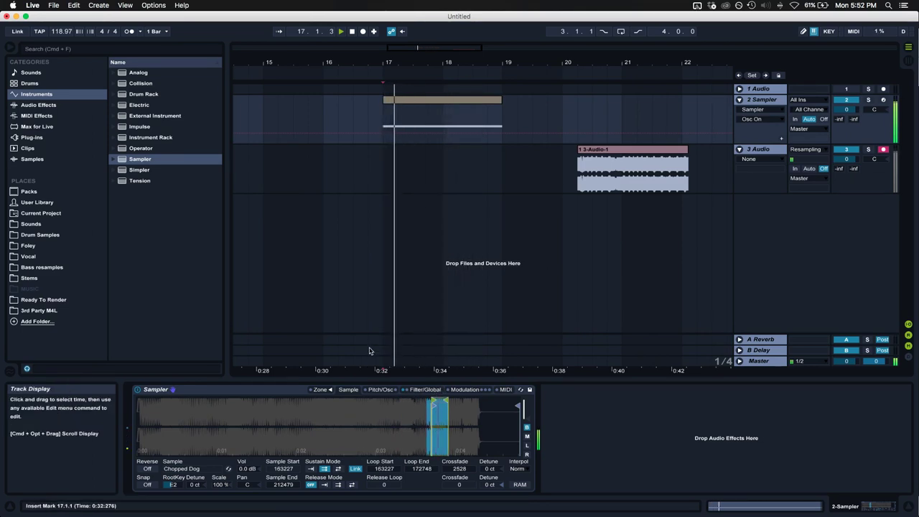
- Open the MIDI clip's pitch bend envelope and pull its first peak below centre while the clip plays
left_click(405, 105)
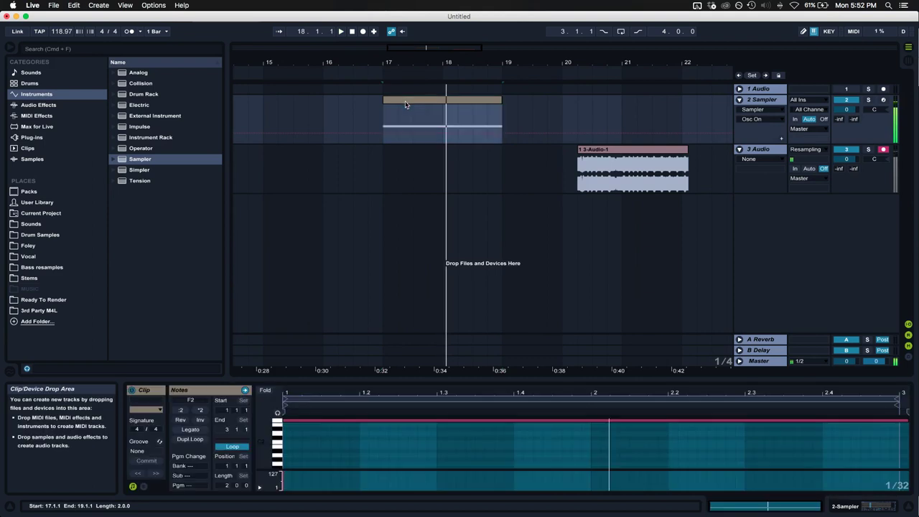
left_click(144, 486)
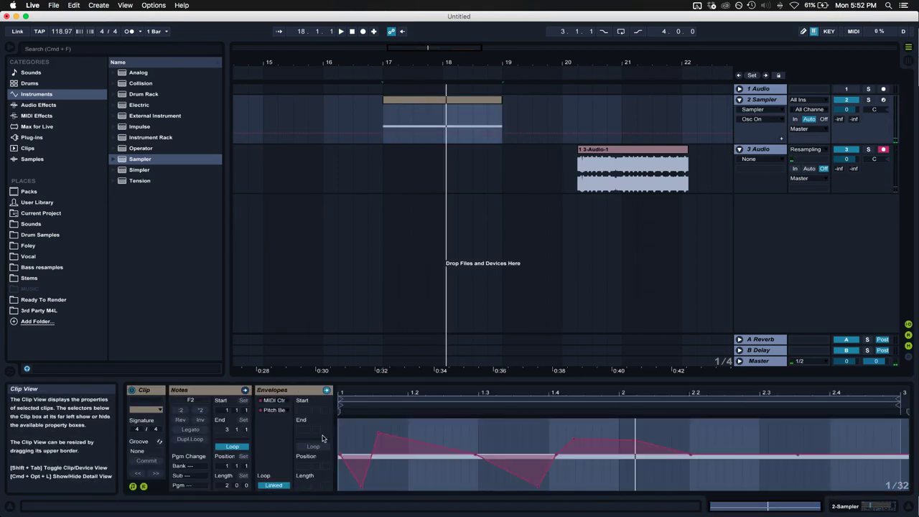
key("space")
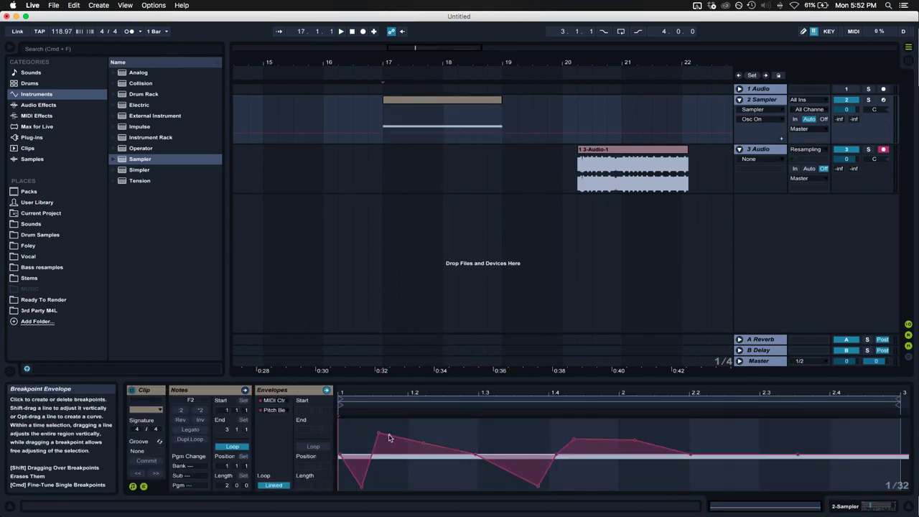
key("space")
left_click_drag(381, 436, 389, 471)
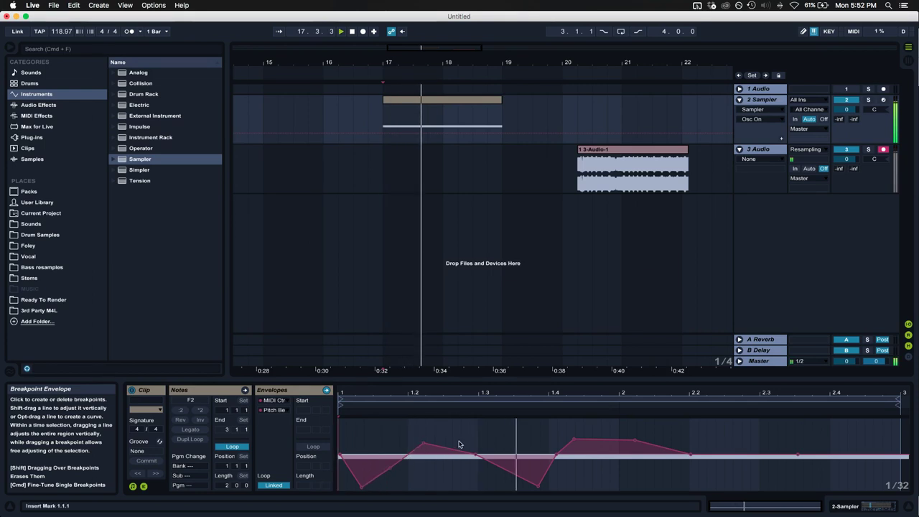
- Turn the pitch bend dip before beat 1.4 into a high peak that slopes down toward beat 2, and replay the clip
left_click_drag(530, 481, 526, 447)
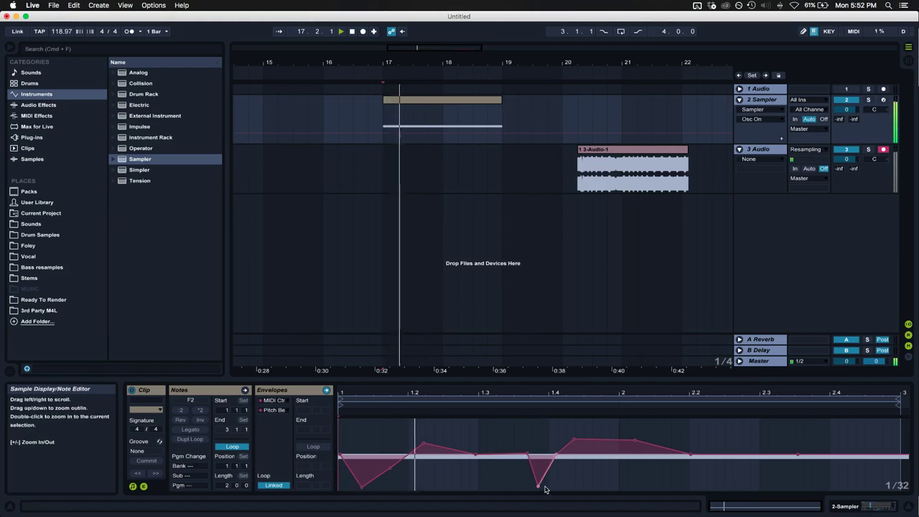
left_click_drag(545, 489, 563, 418)
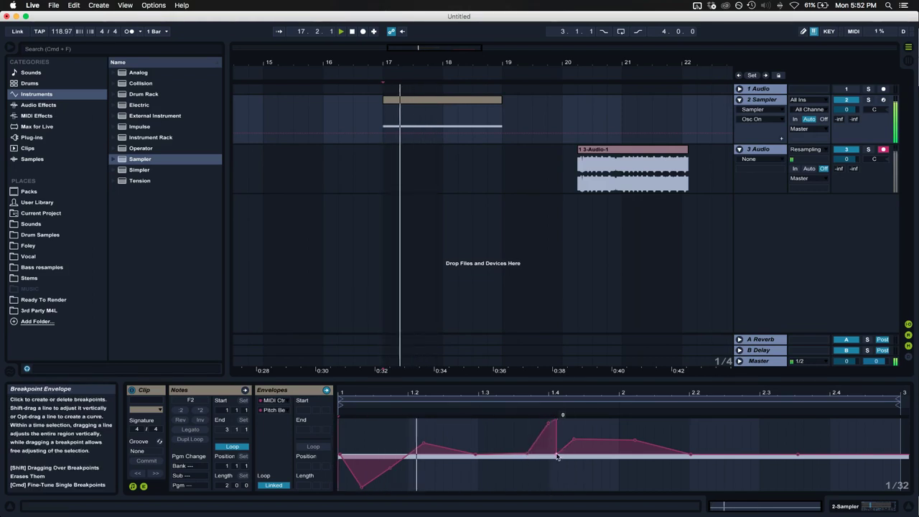
left_click_drag(557, 457, 636, 445)
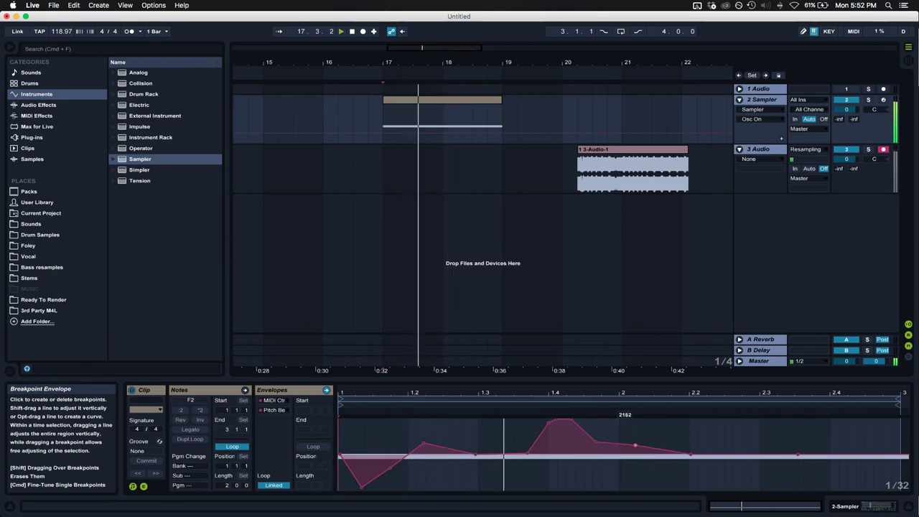
key("space")
key("space")
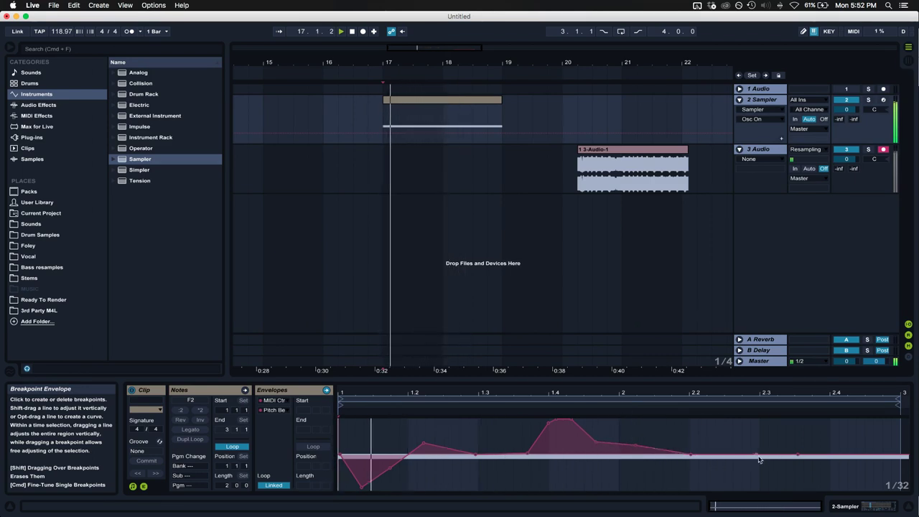
- Add a pitch bend drop after beat 2.2 that falls to -8192 and stays there until the clip's end
left_click(750, 454)
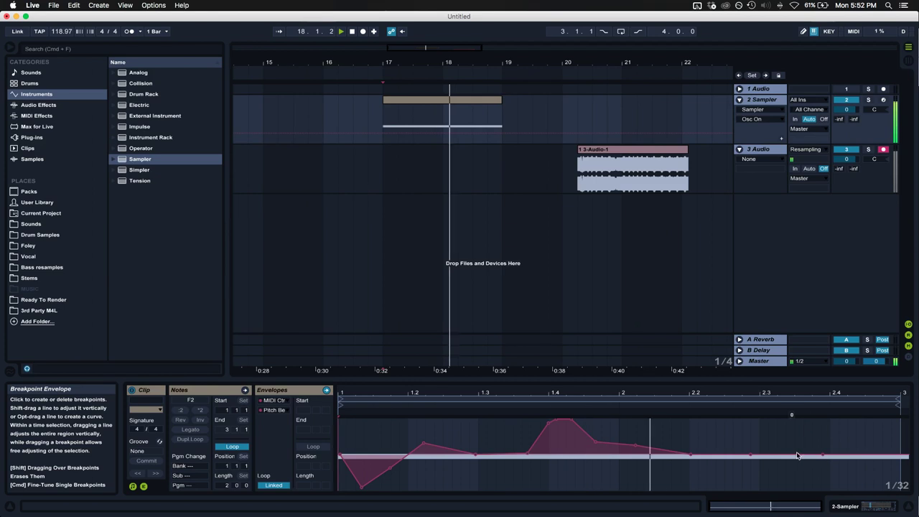
left_click_drag(823, 456, 822, 490)
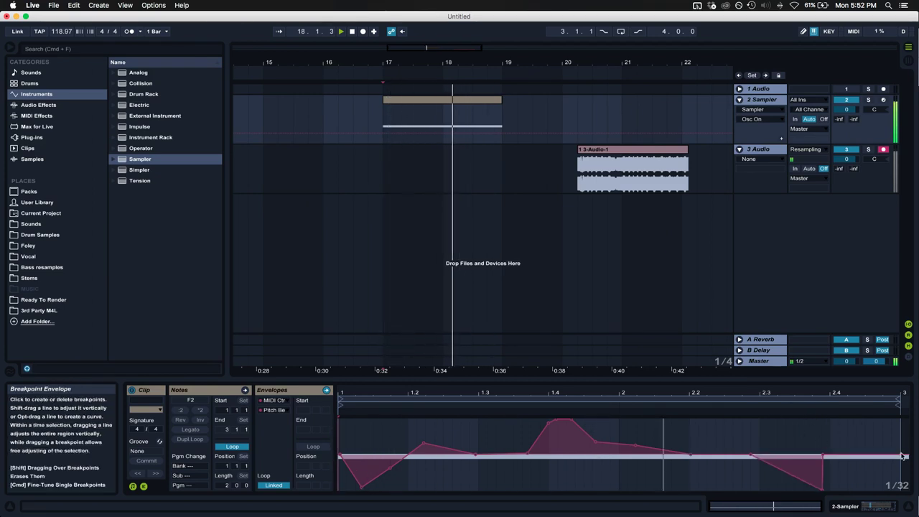
left_click(824, 455)
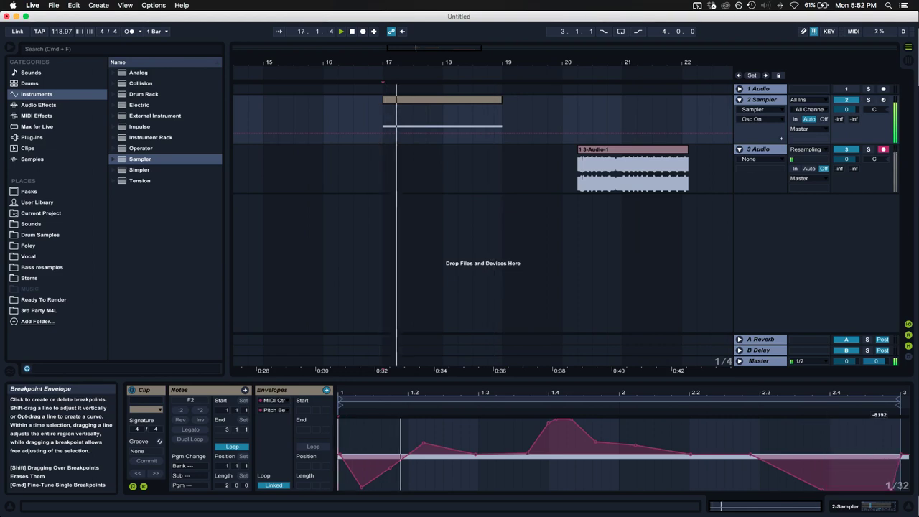
- Record a second resampled take from bar 17 and move the recorded clip behind the first take, past bar 22
left_click(362, 31)
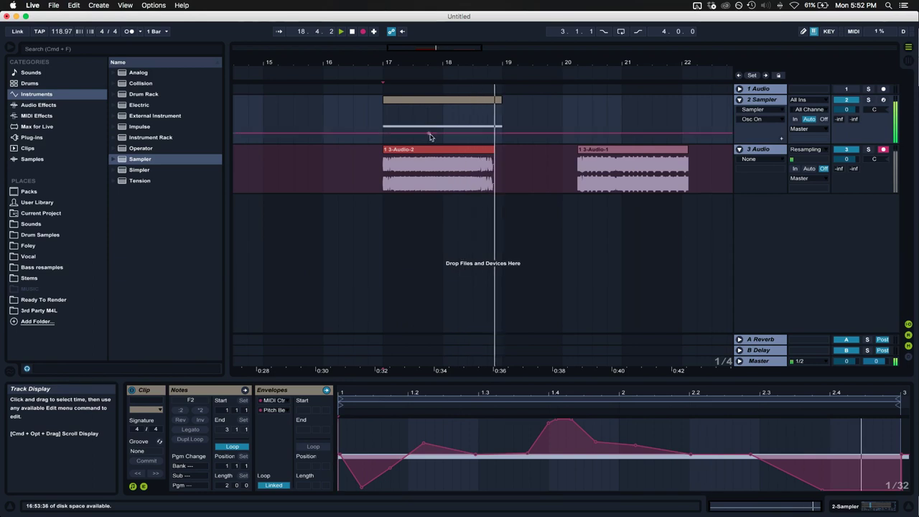
key("space")
left_click(501, 157)
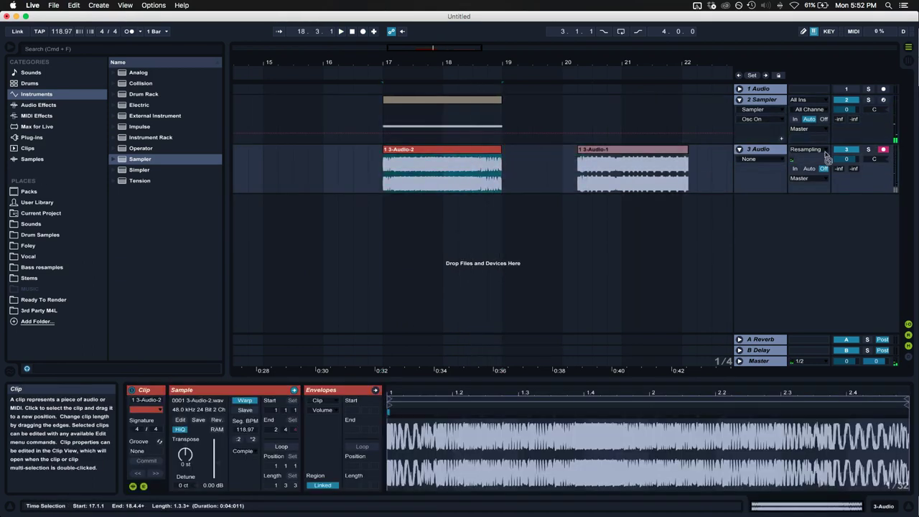
scroll(632, 165, "right", 1)
left_click_drag(751, 157, 728, 161)
- Move Sampler's loop to 53672–63193, turn off Link and sustain looping, and set the sample start to 0
left_click(327, 122)
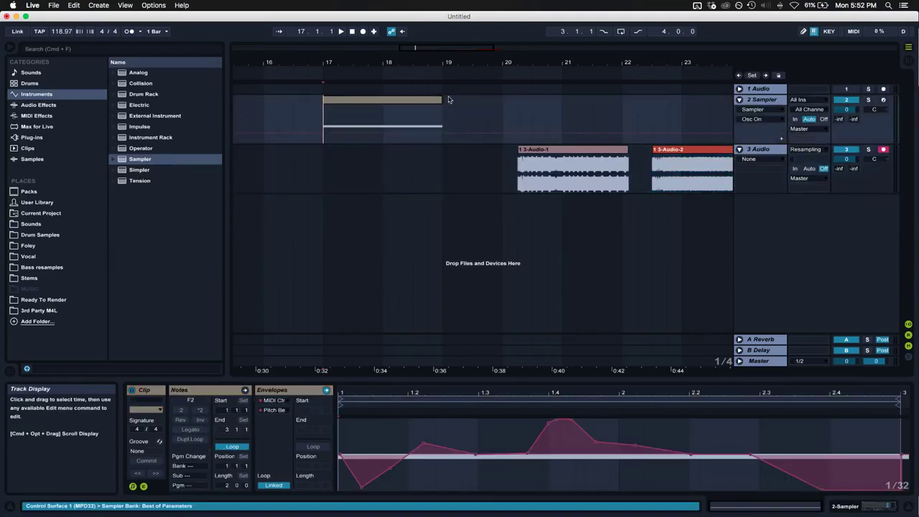
double_click(763, 100)
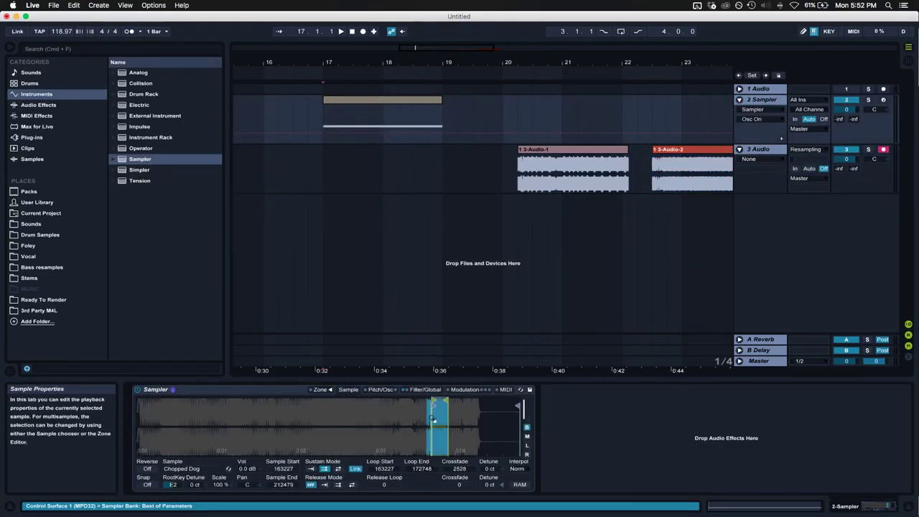
left_click_drag(434, 400, 234, 400)
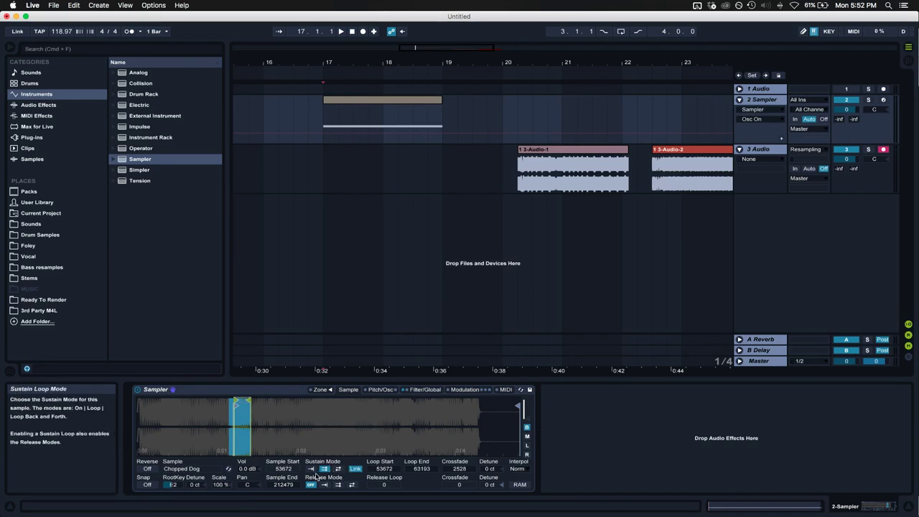
left_click(355, 469)
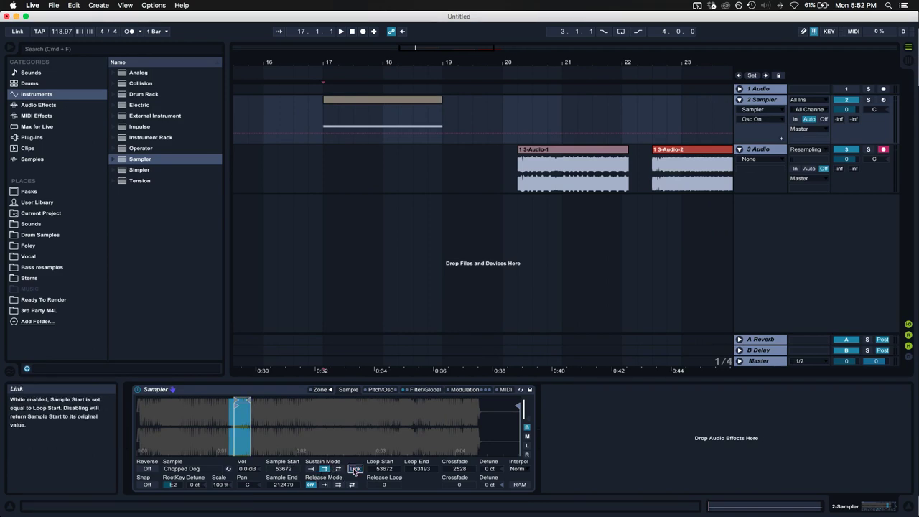
left_click(311, 469)
left_click_drag(238, 406, 139, 396)
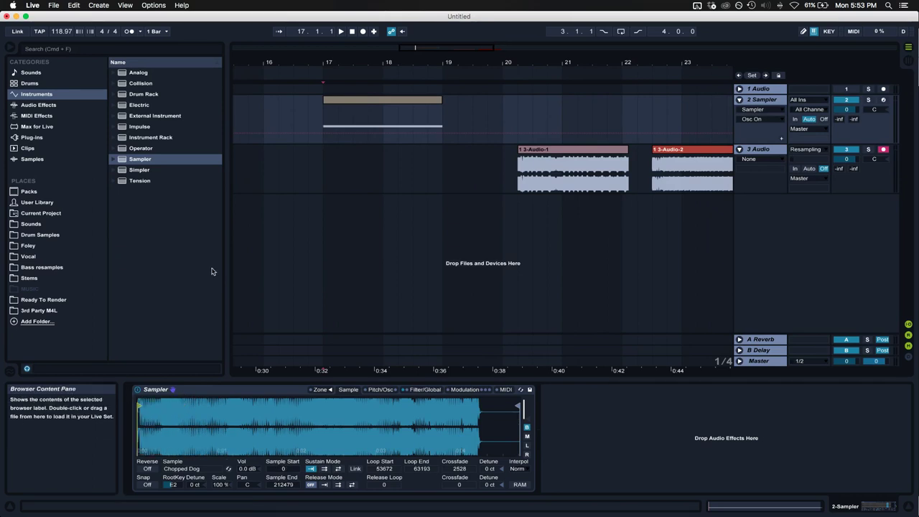
- Play the clip without looping and move Sampler's sample start to 27152
scroll(332, 218, "left", 2)
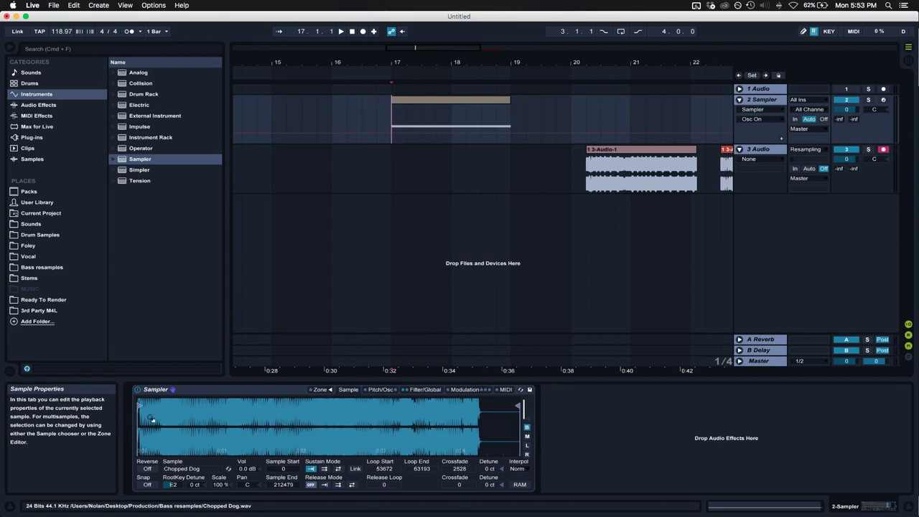
key("space")
mouse_move(141, 406)
left_mouse_down()
mouse_move(222, 411)
mouse_move(191, 413)
left_mouse_up()
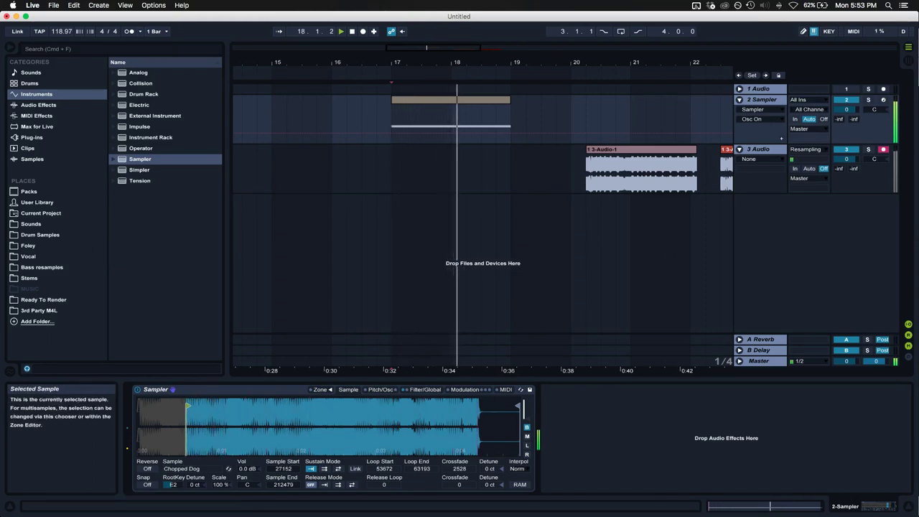
- Record a third resampled take from bar 17 and move the recorded clip ahead of the MIDI clip, to about 14.2.1
left_click(363, 31)
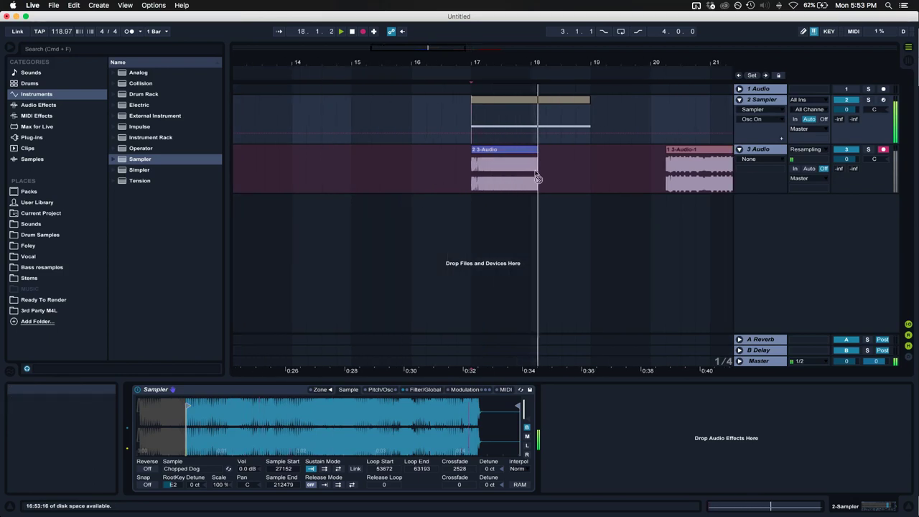
key("space")
left_click_drag(381, 155, 339, 153)
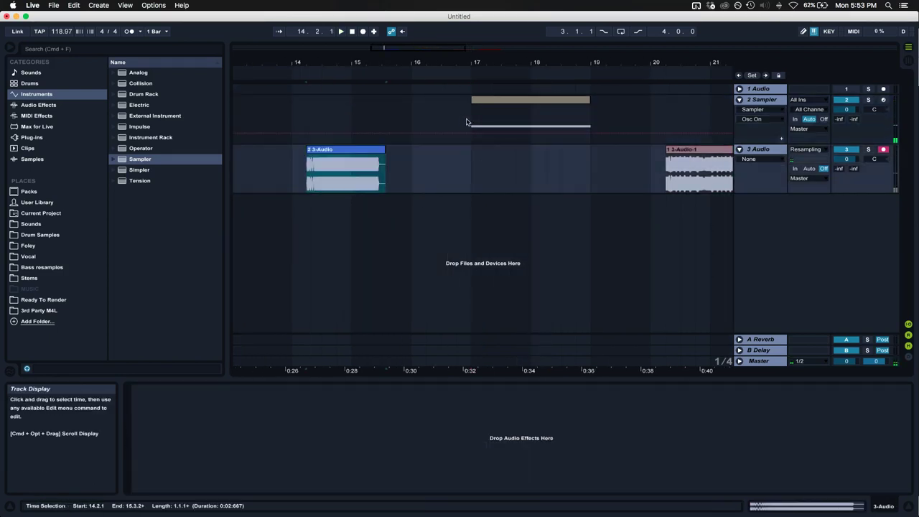
- Reopen the MIDI clip's pitch bend envelope and clear its breakpoints to a flat line at centre
left_click(479, 133)
key("shift+Tab")
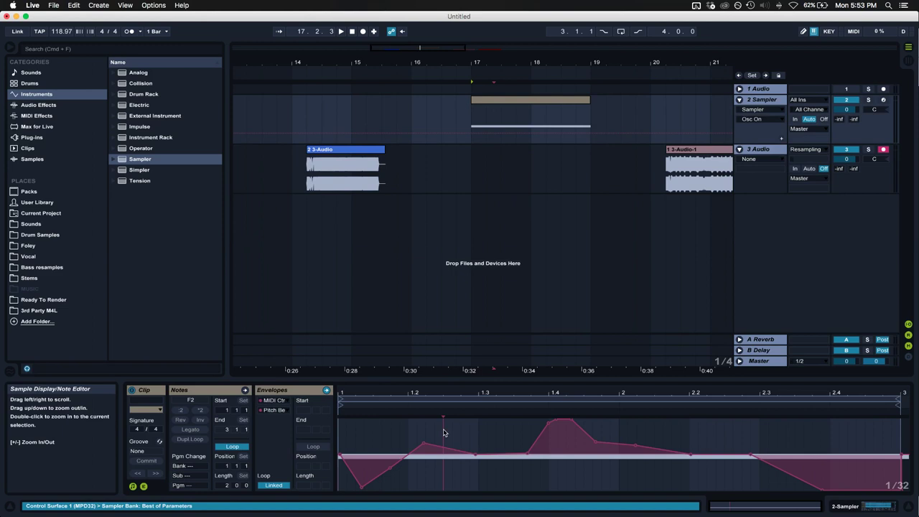
left_click(364, 438)
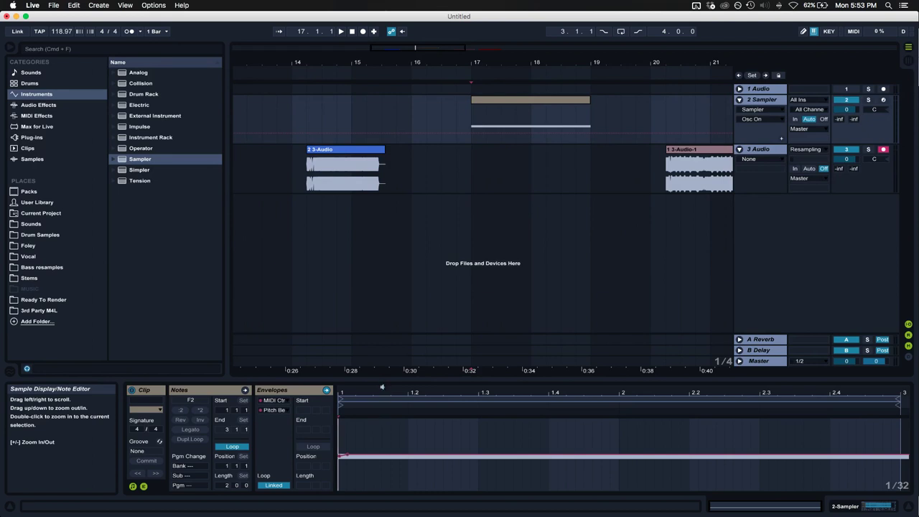
- Turn on Sampler's FM modulation oscillator, raise its volume to about -20 dB and set coarse tuning to 1
key("shift+Tab")
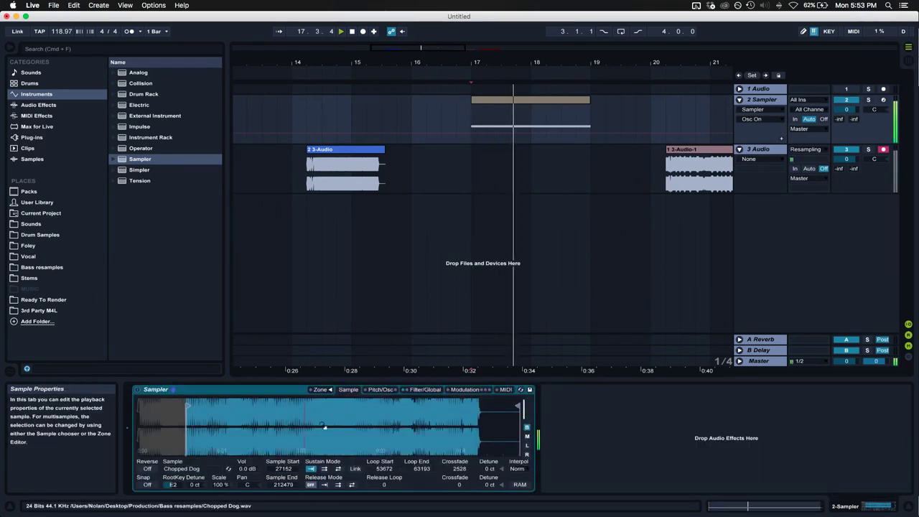
left_click(376, 389)
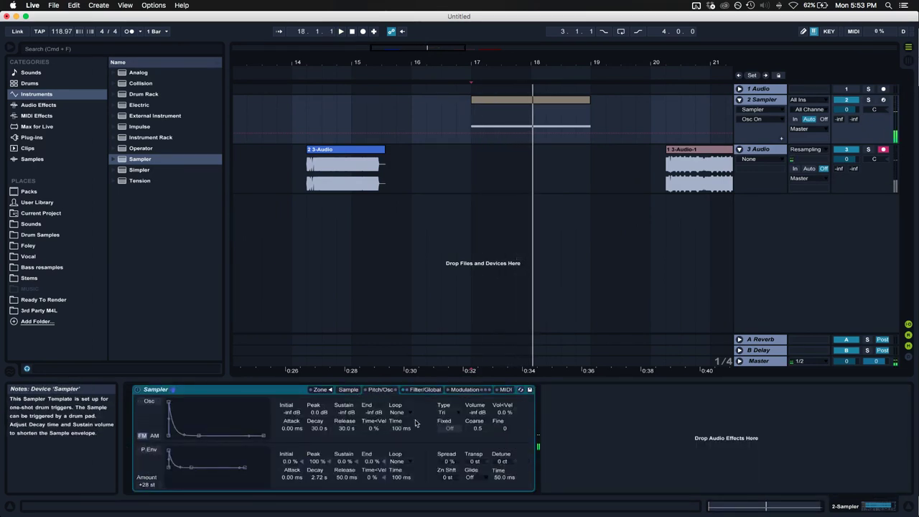
left_click(149, 401)
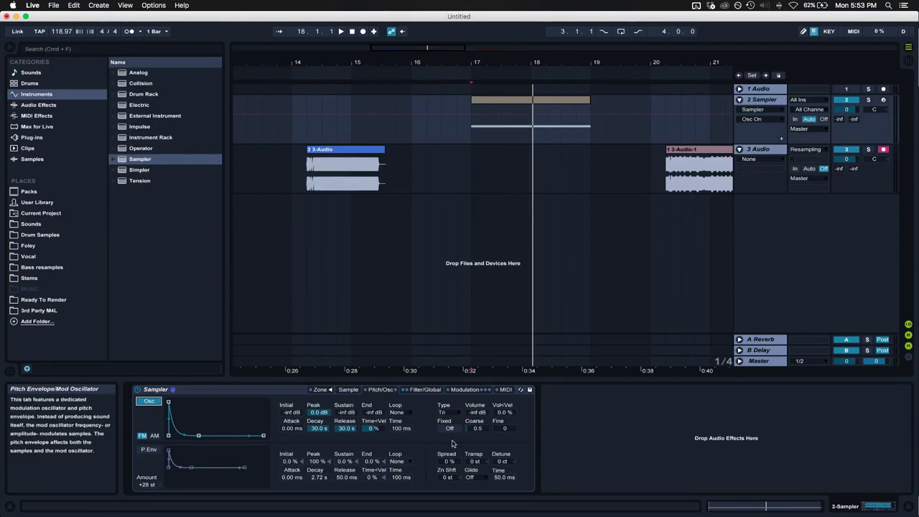
left_click_drag(480, 415, 479, 388)
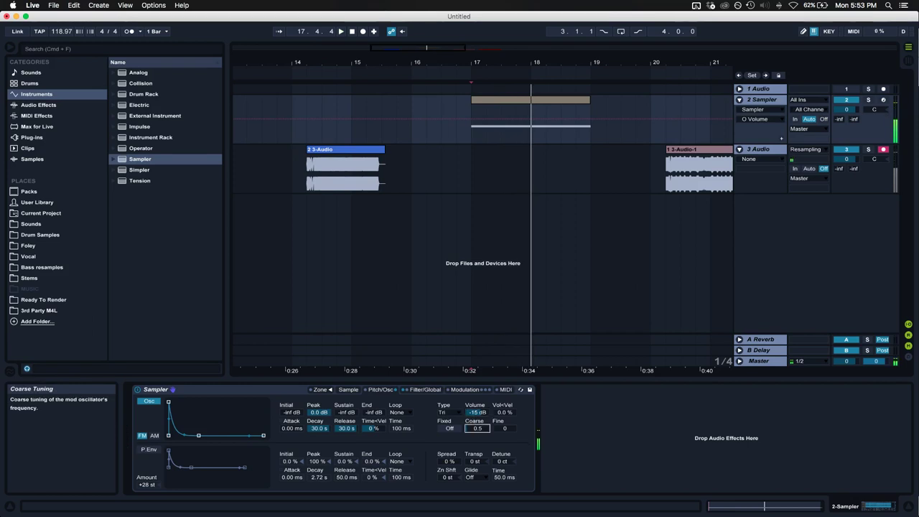
left_click_drag(477, 428, 477, 422)
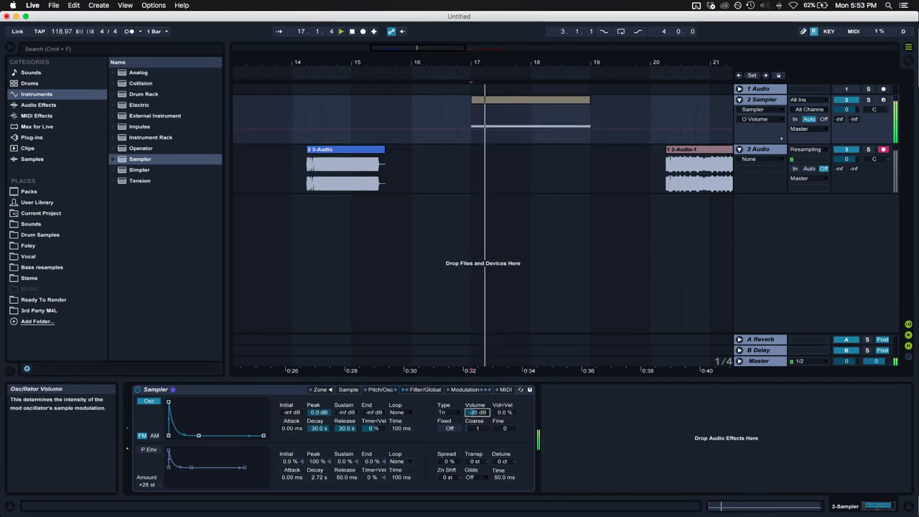
- Change the modulation oscillator's waveform to Sine, its volume to about -2.5 dB and its coarse tuning to 0.5
left_click(443, 413)
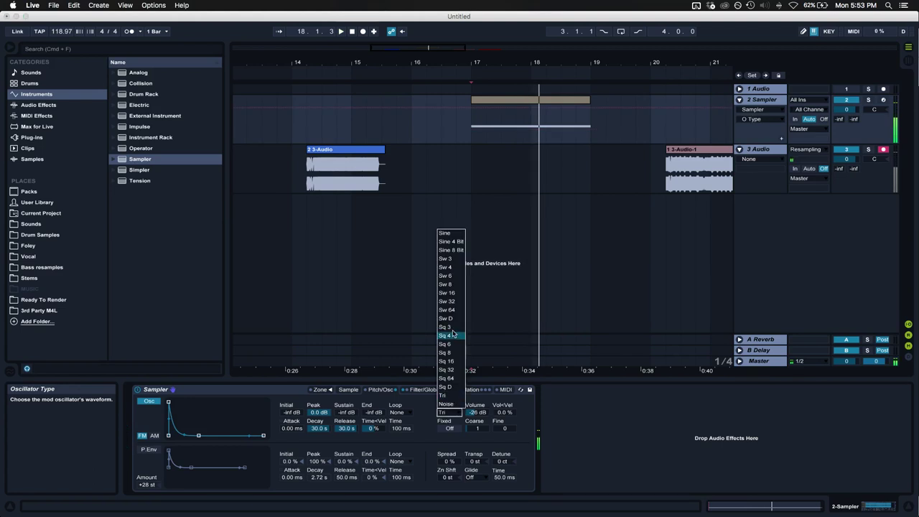
left_click(445, 232)
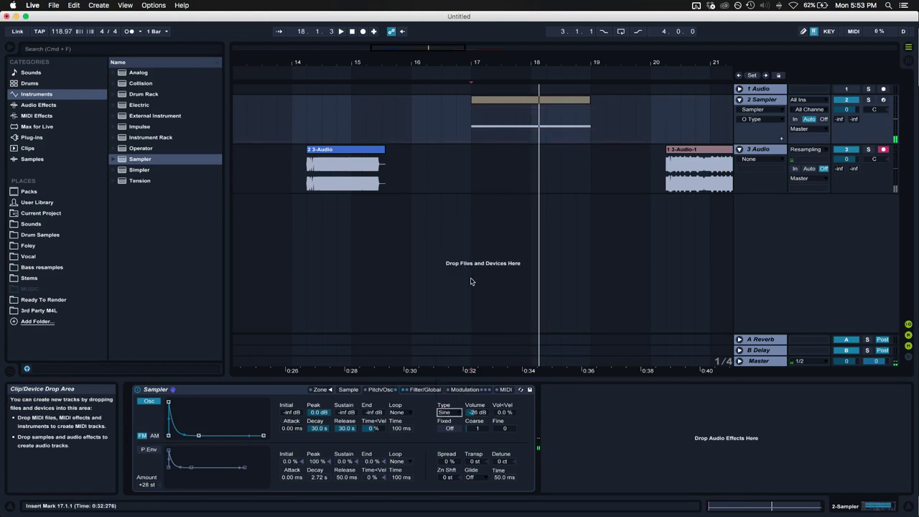
mouse_move(476, 412)
left_mouse_down()
mouse_move(477, 424)
mouse_move(478, 398)
left_mouse_up()
left_click(477, 428)
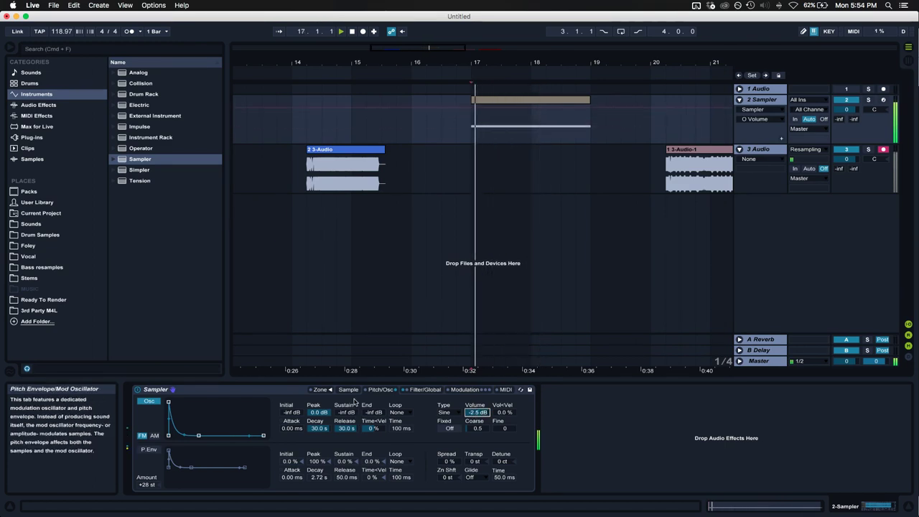
- Move Sampler's sample start to 0 and play the clip from bar 17
left_click(348, 389)
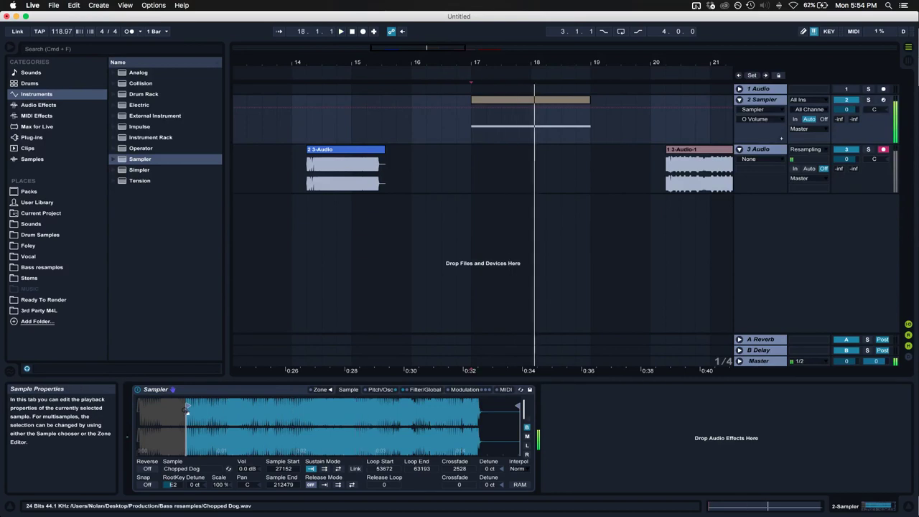
left_click_drag(189, 406, 137, 406)
key("space")
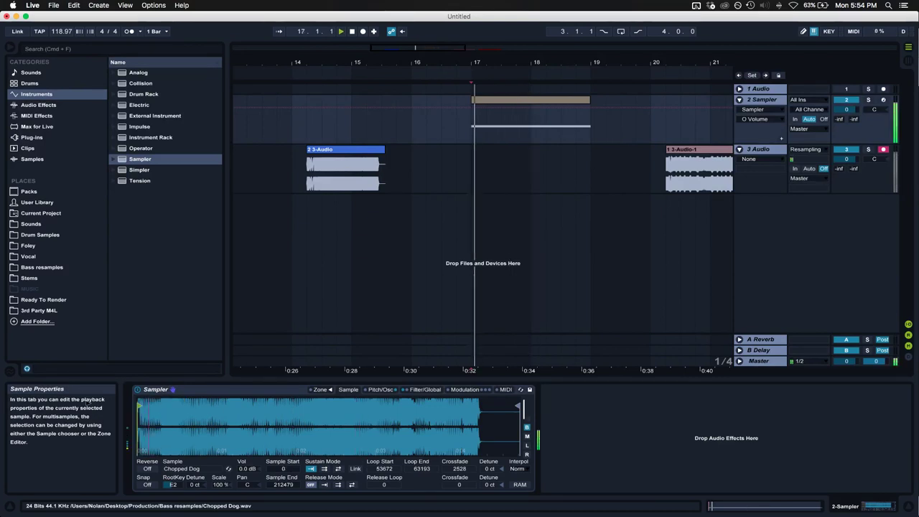
- Lower the modulation oscillator's volume to about -7.5 dB while the clip plays
left_click(380, 389)
left_click(477, 412)
left_click_drag(478, 412, 477, 425)
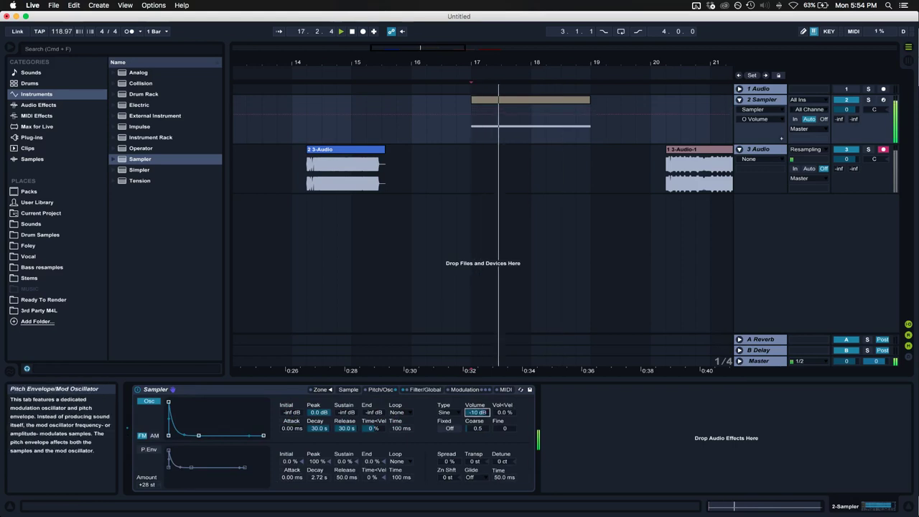
key("space")
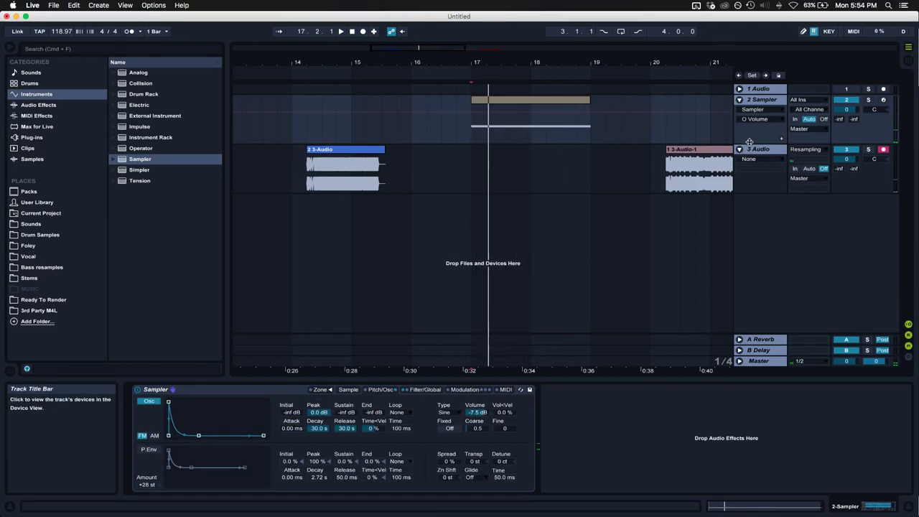
- Enlarge the Sampler track and draw oscillator volume automation from bar 17, rising, dipping steeply and climbing to 0 dB just after bar 18
left_click_drag(749, 141, 749, 258)
left_click_drag(471, 135, 488, 117)
key("space")
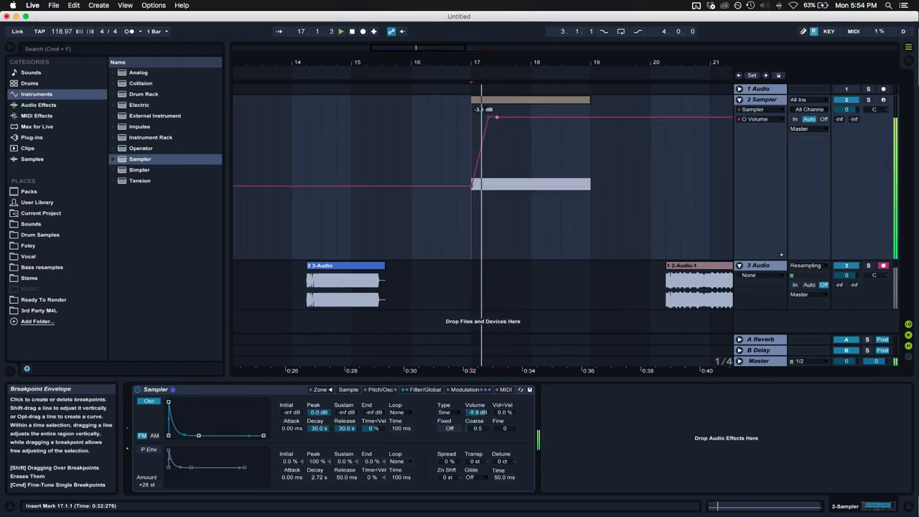
left_click_drag(508, 150, 539, 106)
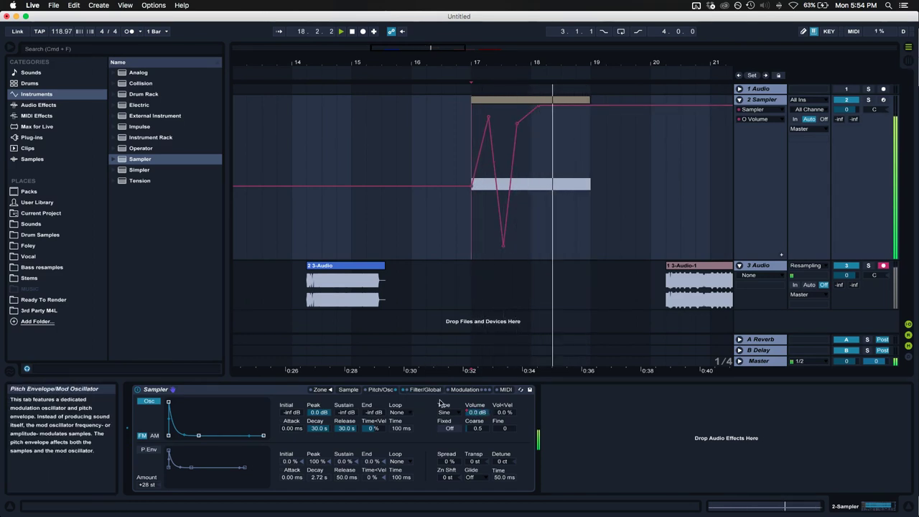
- Bring up the oscillator's coarse tuning automation and add a jump to 1 before bar 18 that falls back just after it
left_click(425, 390)
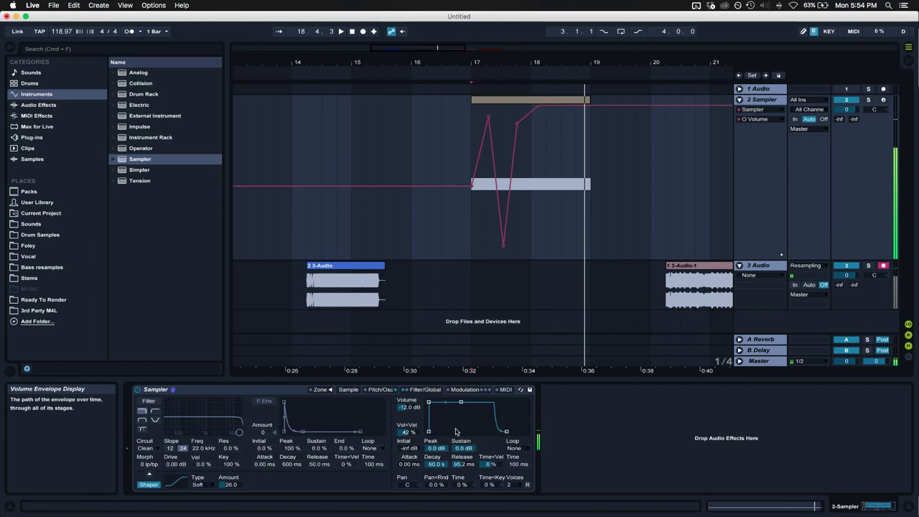
left_click(379, 389)
left_click(478, 427)
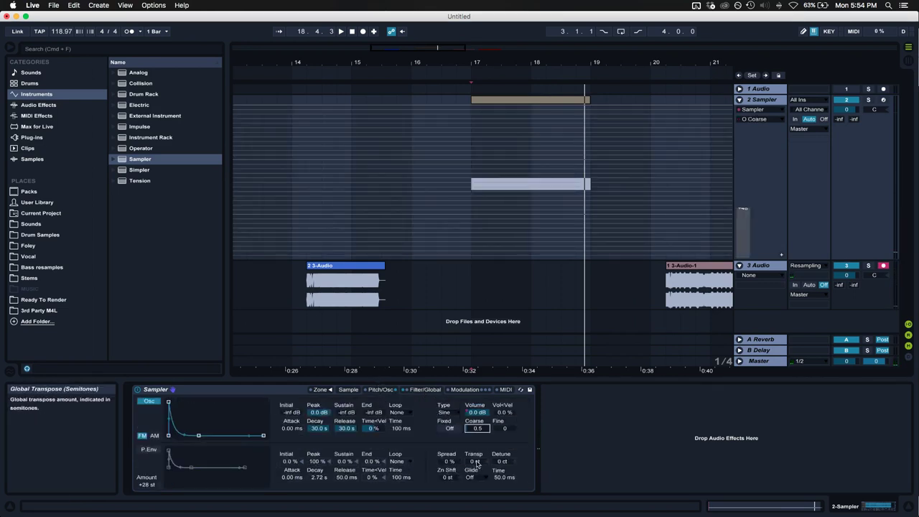
left_click(468, 228)
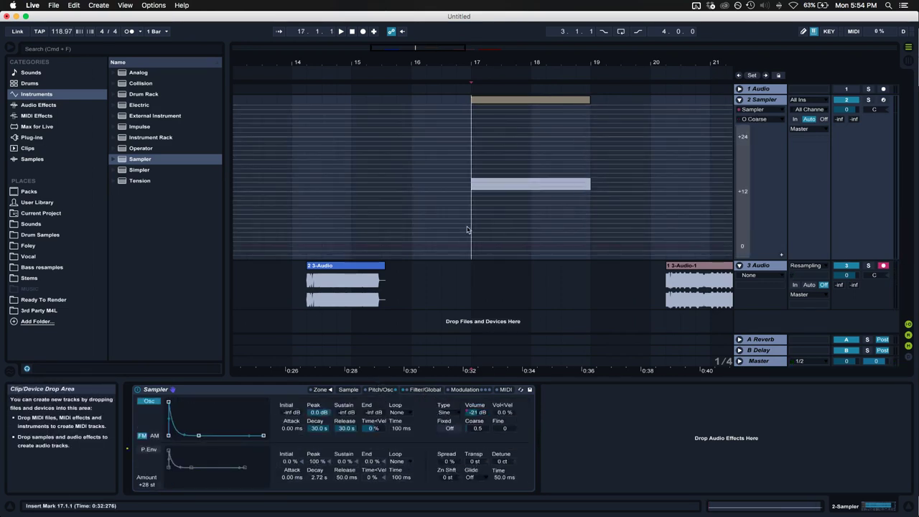
key("space")
left_click(511, 246)
left_click(541, 245)
left_click_drag(530, 245, 511, 241)
- Play the clip from bar 17 and add a second, higher coarse tuning rise shortly before bar 19
key("space")
key("space")
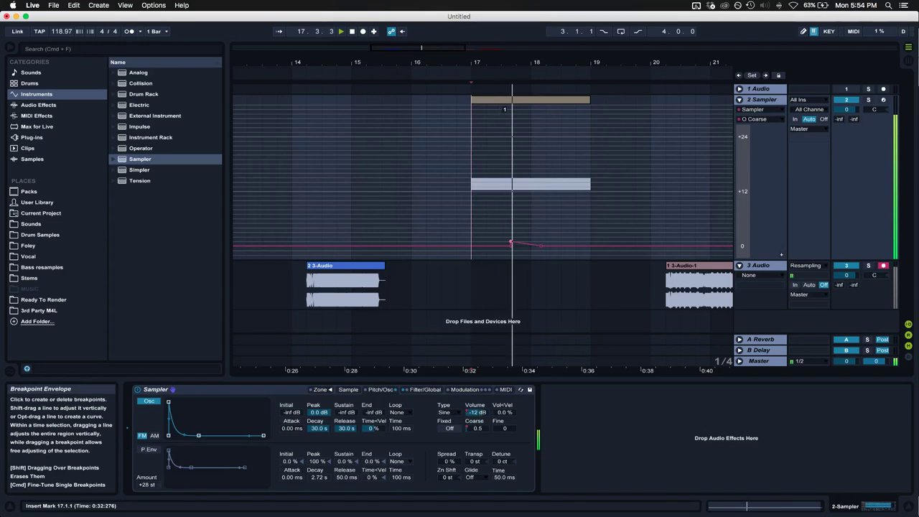
left_click(541, 245)
left_click_drag(517, 245, 535, 227)
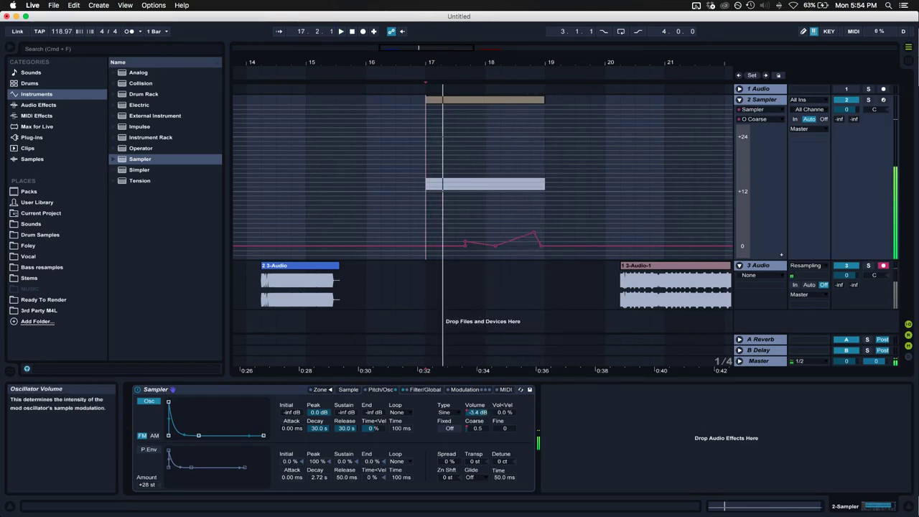
- Extend the oscillator volume automation with a full dip near 18.3 and a rise just after bar 19
left_click(476, 413)
left_click_drag(514, 105, 511, 192)
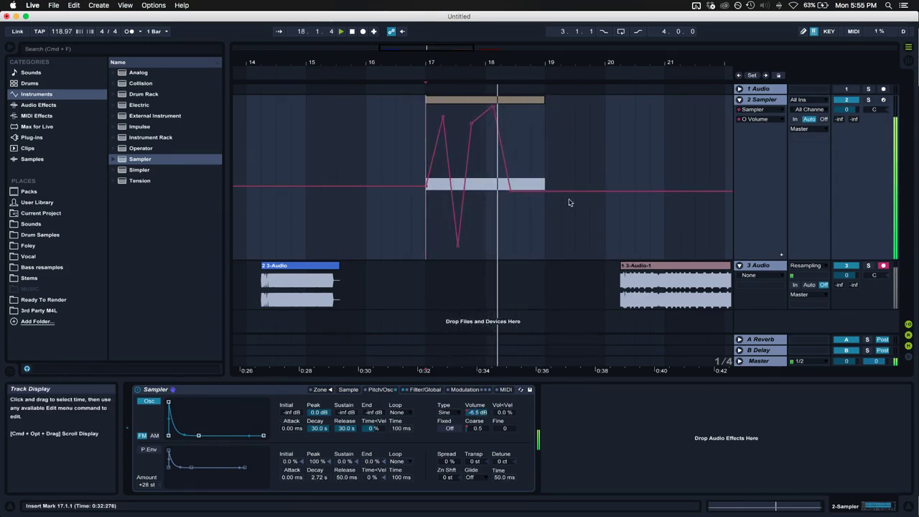
left_click_drag(550, 191, 552, 117)
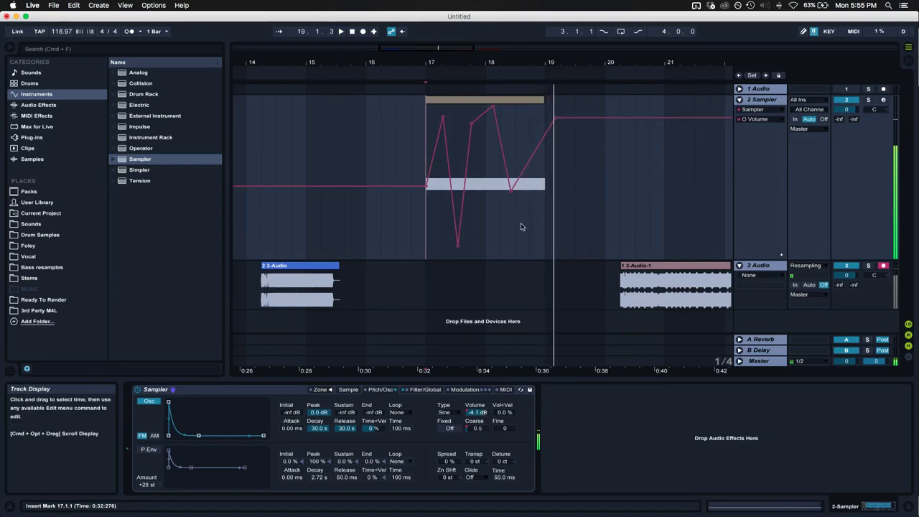
left_click_drag(511, 258, 516, 257)
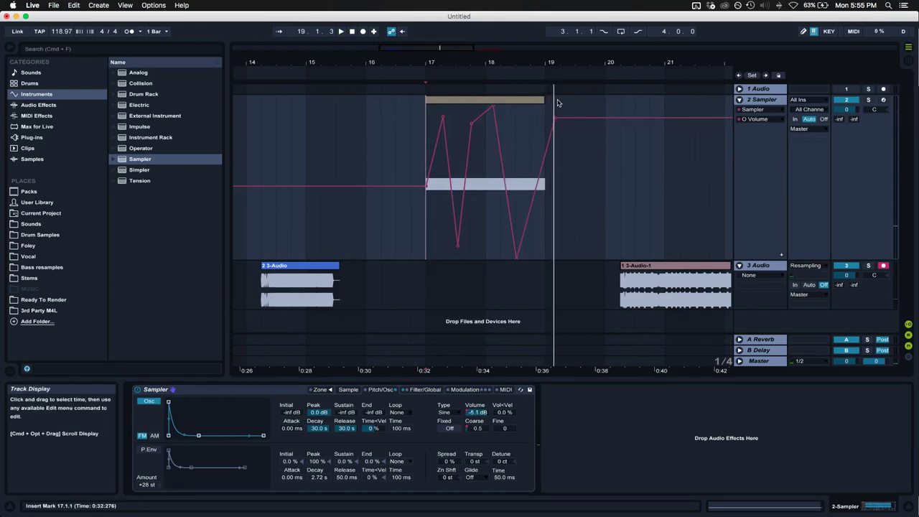
- Shorten the MIDI clip to end at 18.3.1 and record its output as a new resampled take from bar 17
left_click(535, 103)
left_click_drag(539, 101, 515, 100)
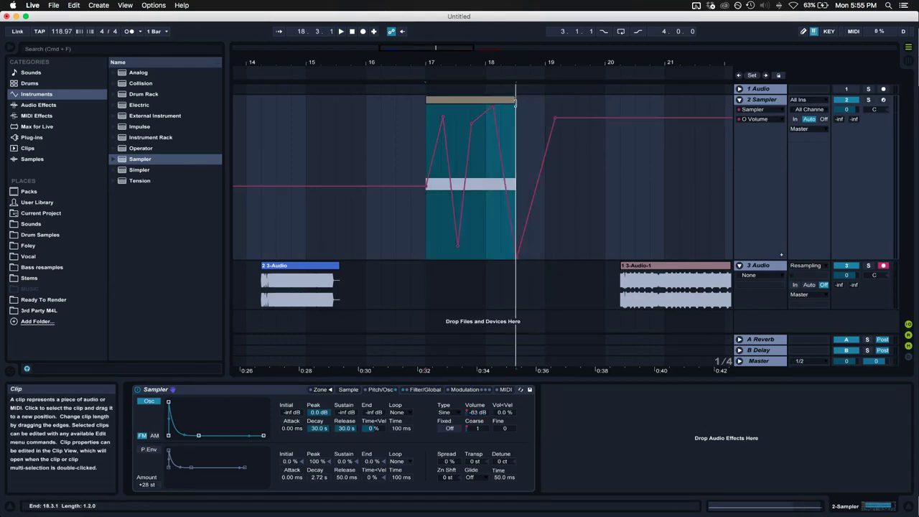
left_click(363, 31)
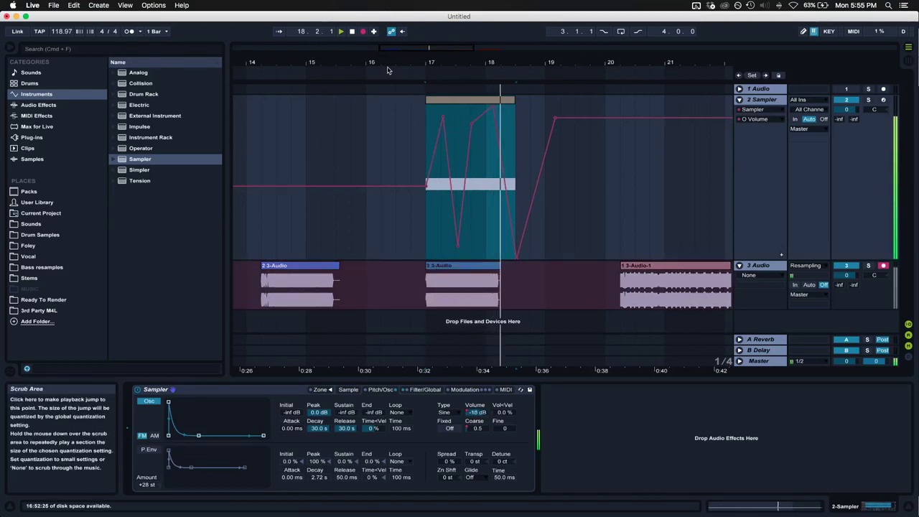
key("space")
- Enlarge the resampling track and line up its four recorded clips one after another from bar 13
left_click(499, 266)
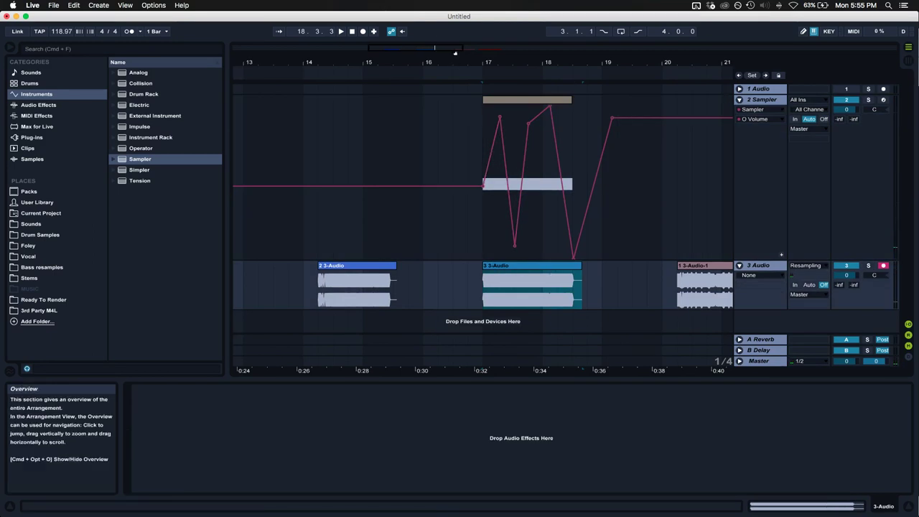
left_click_drag(455, 53, 459, 32)
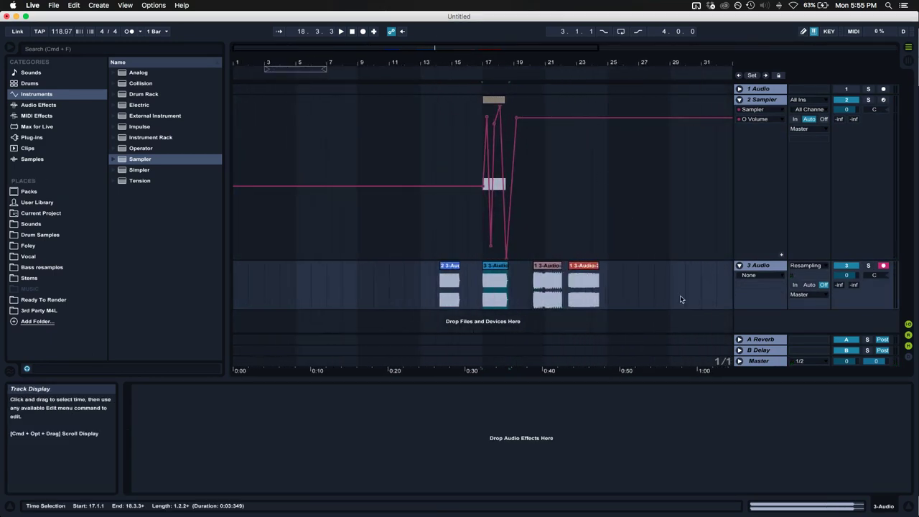
left_click_drag(749, 309, 748, 347)
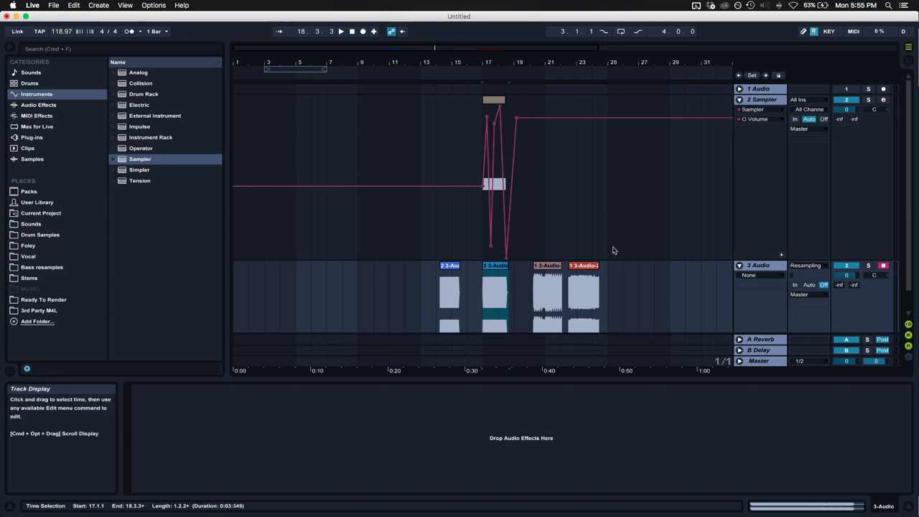
scroll(556, 257, "down", 1)
left_click_drag(449, 243, 429, 248)
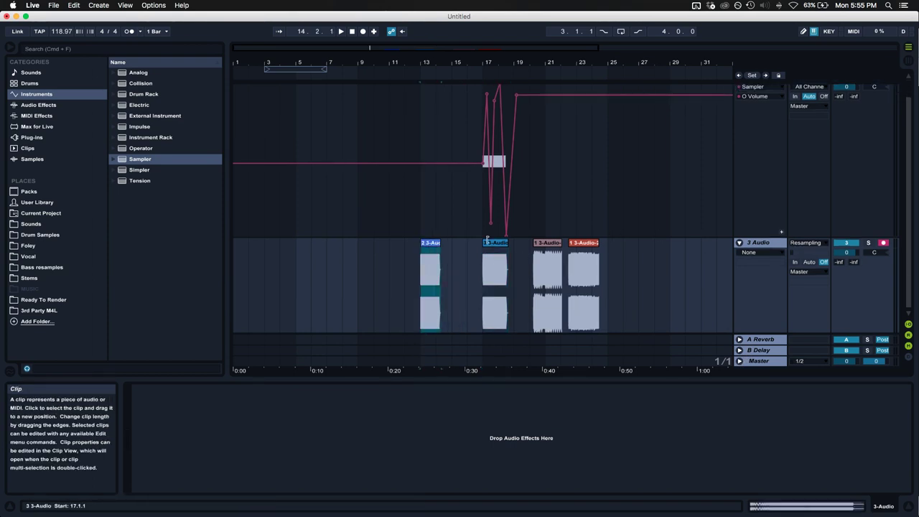
left_click_drag(494, 244, 452, 247)
left_click_drag(547, 243, 482, 254)
left_click_drag(579, 244, 502, 246)
key("super+z")
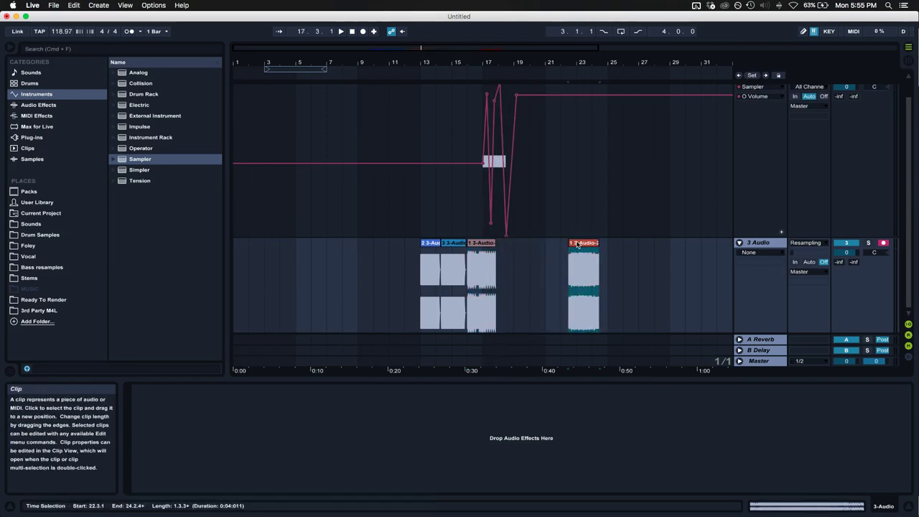
left_click_drag(578, 244, 508, 247)
scroll(489, 244, "up", 2)
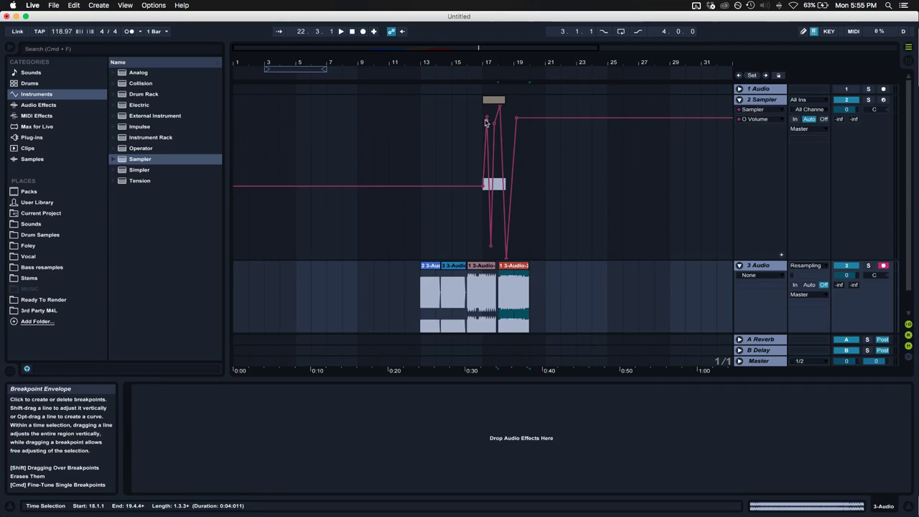
- Clear the oscillator volume automation, set the modulation oscillator's volume to -inf dB and play the clip briefly
left_click(494, 107)
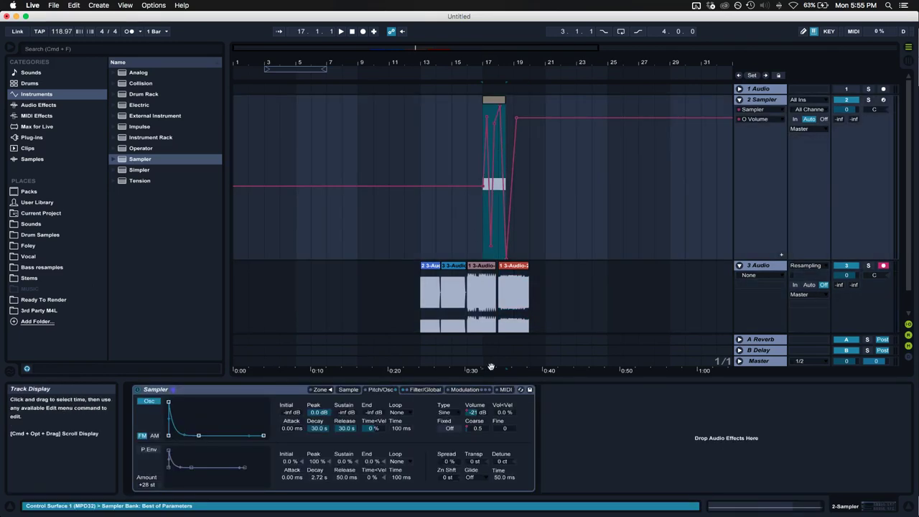
left_click(485, 415)
left_click_drag(486, 413, 476, 416)
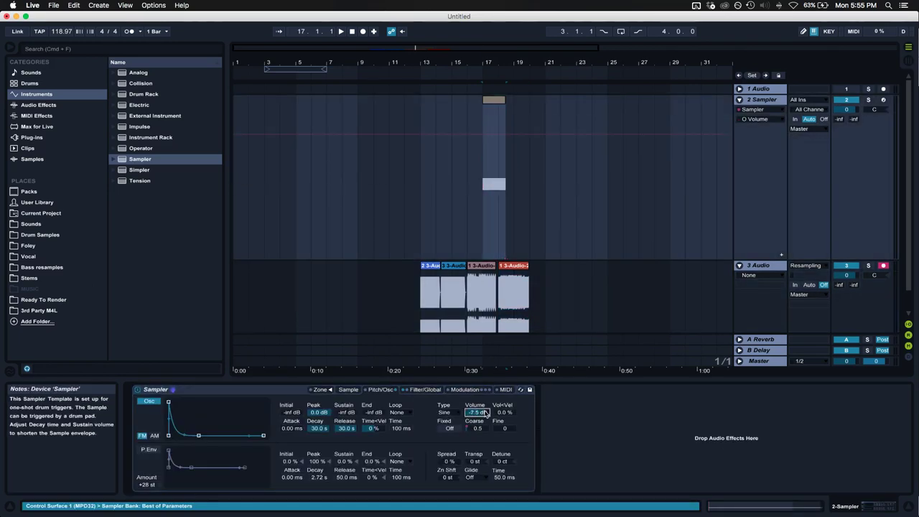
key("space")
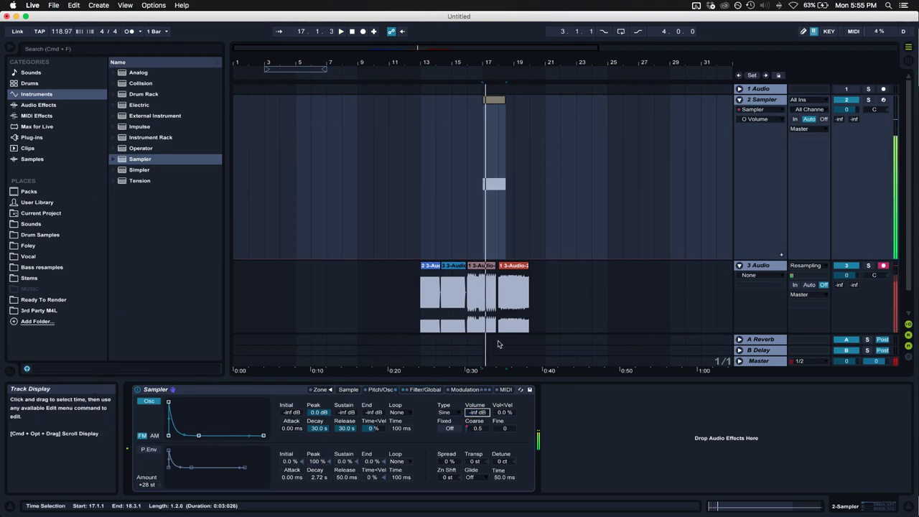
- Deactivate the resampling audio track, arm the Sampler track and show Sampler's sample waveform
left_click(846, 265)
left_click(883, 99)
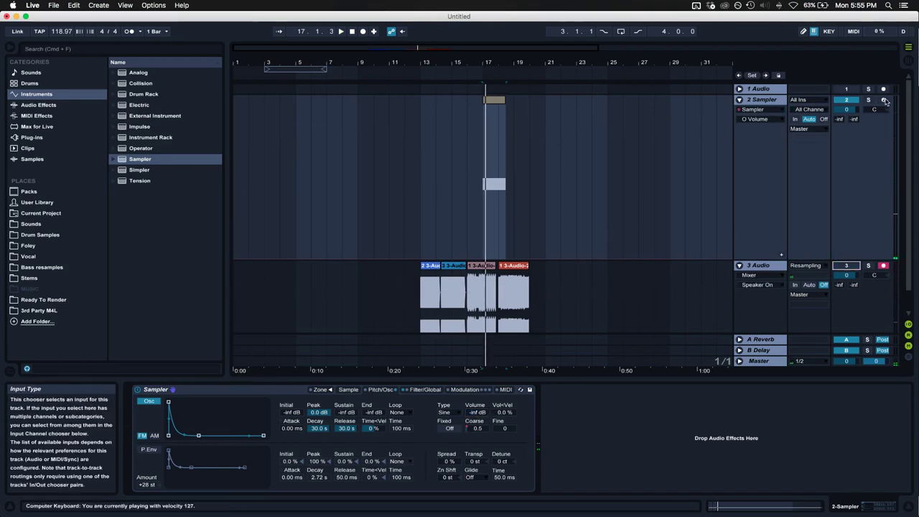
left_click(350, 392)
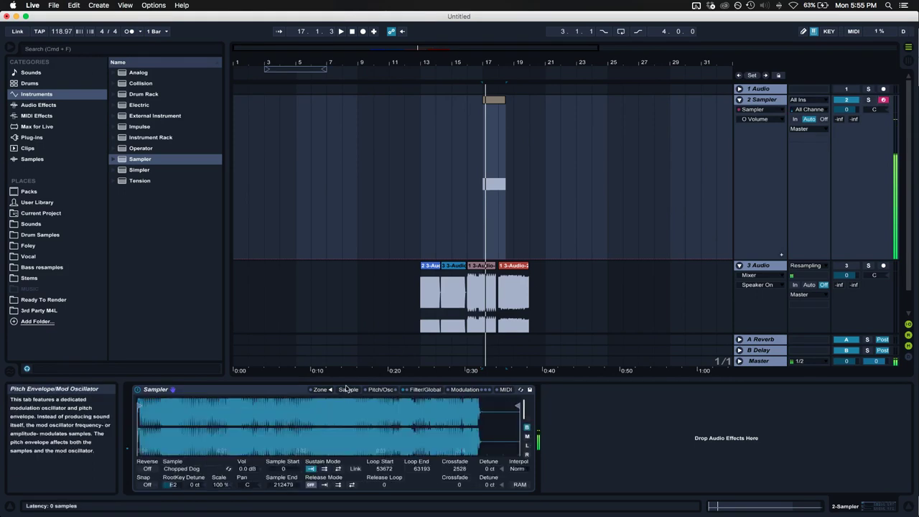
- Lower the computer keyboard octave to audition the sample, move its sample start to 22416, and raise the octave again
key("z")
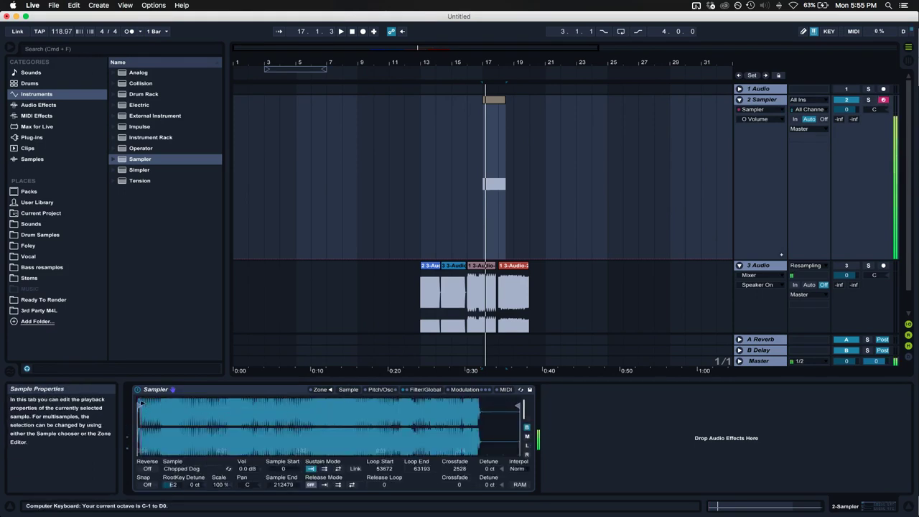
left_click_drag(192, 405, 199, 405)
key("x")
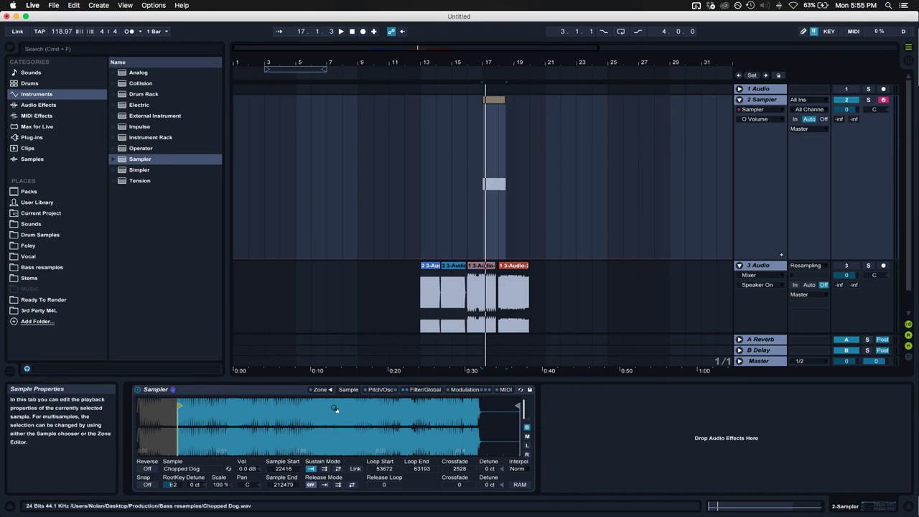
- Move the Sampler track's MIDI clip from bar 17 to bar 21, leaving room after the recorded takes
left_click(381, 389)
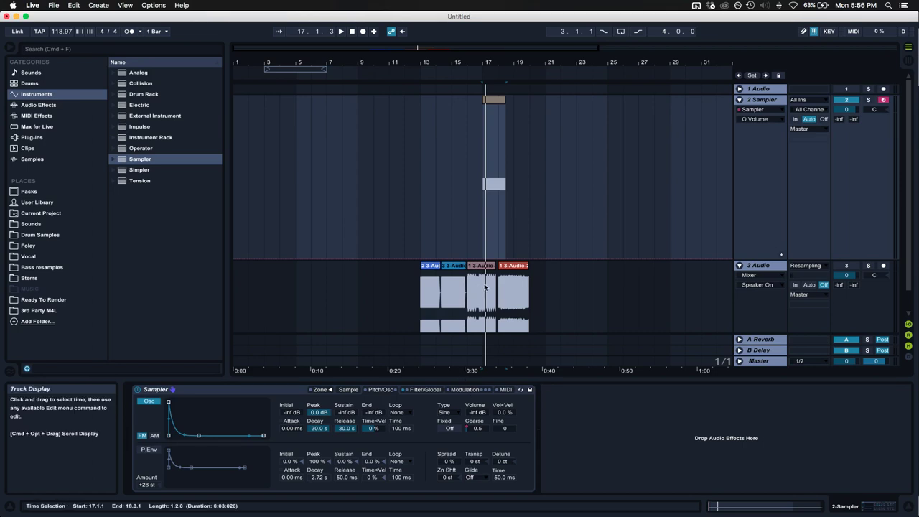
scroll(489, 276, "right", 5)
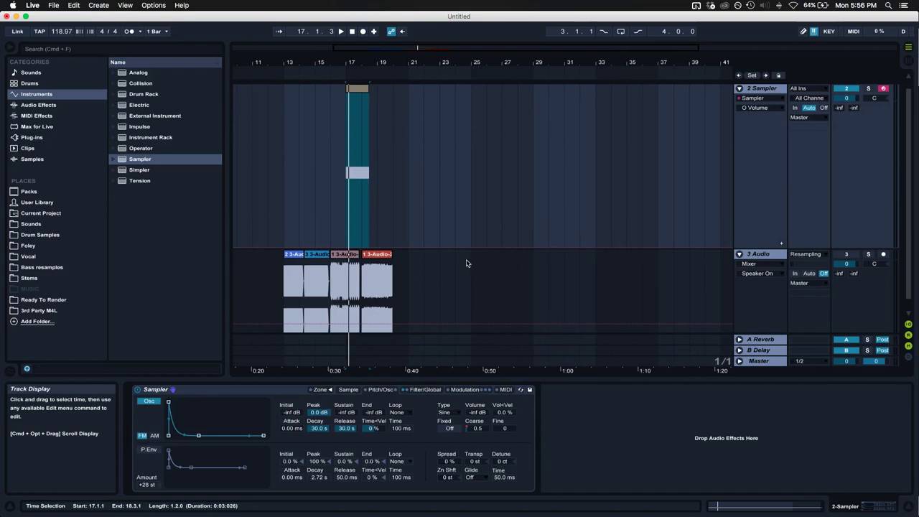
scroll(468, 280, "up", 1)
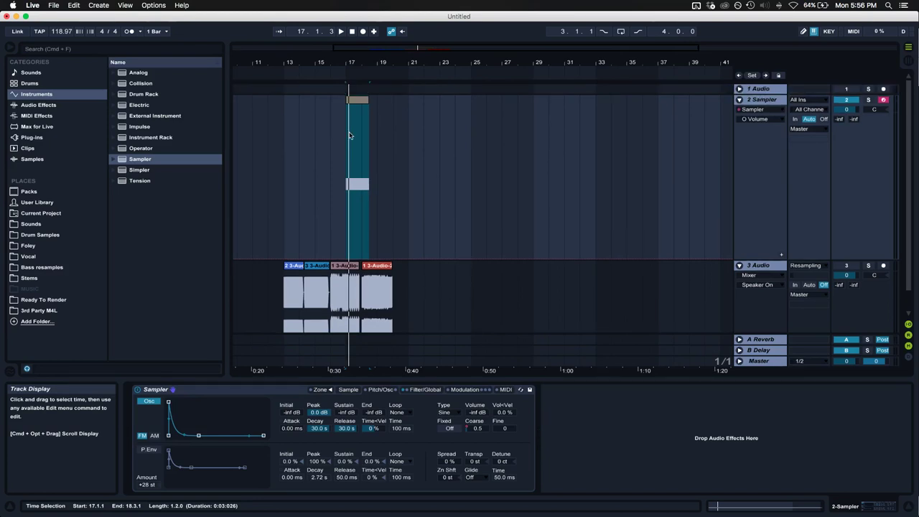
left_click_drag(355, 100, 415, 206)
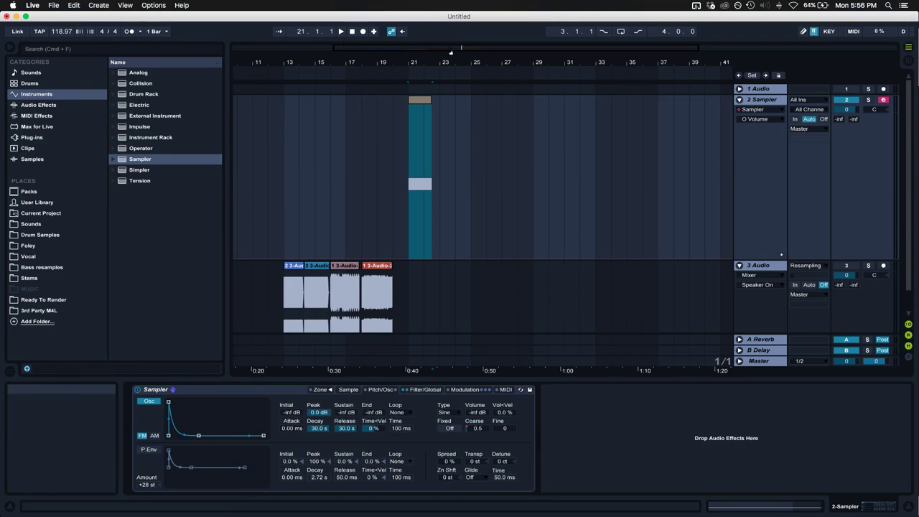
left_click_drag(451, 51, 451, 59)
left_click(428, 192)
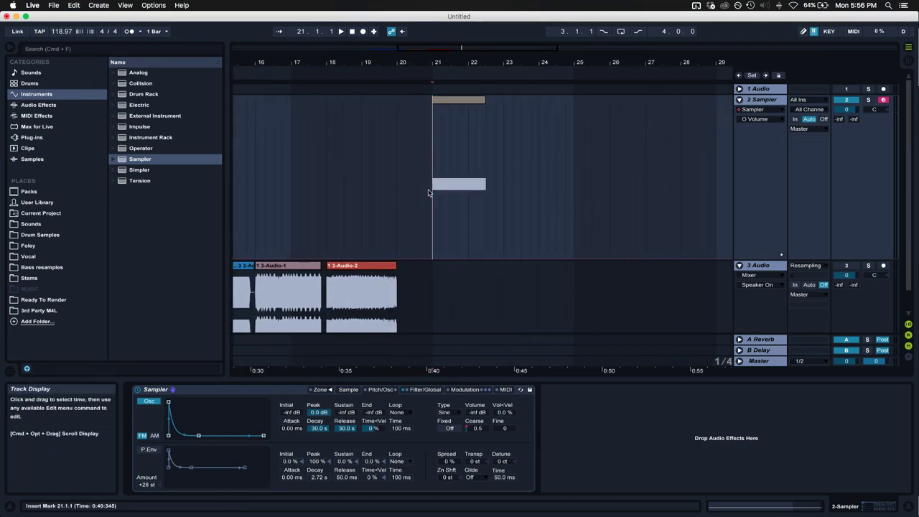
- Play a note to audition the sample and set its loop end to 89349
left_click(465, 389)
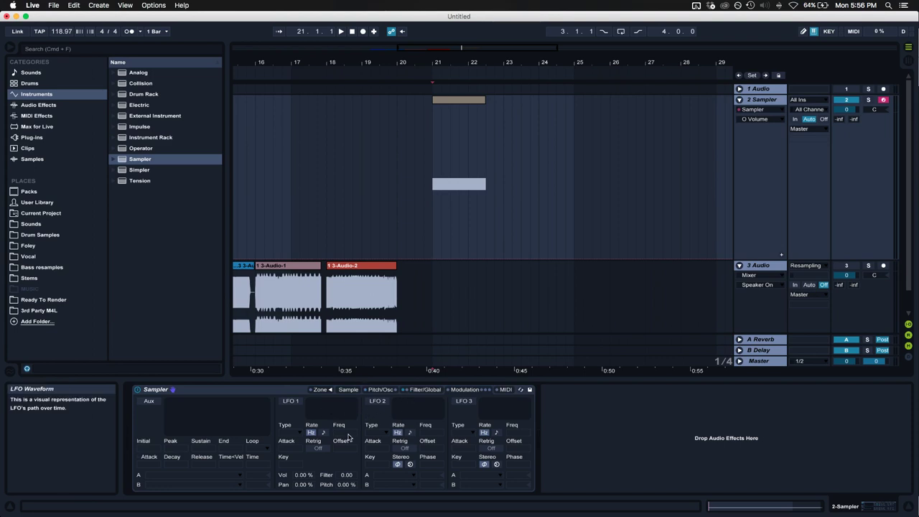
left_click(348, 390)
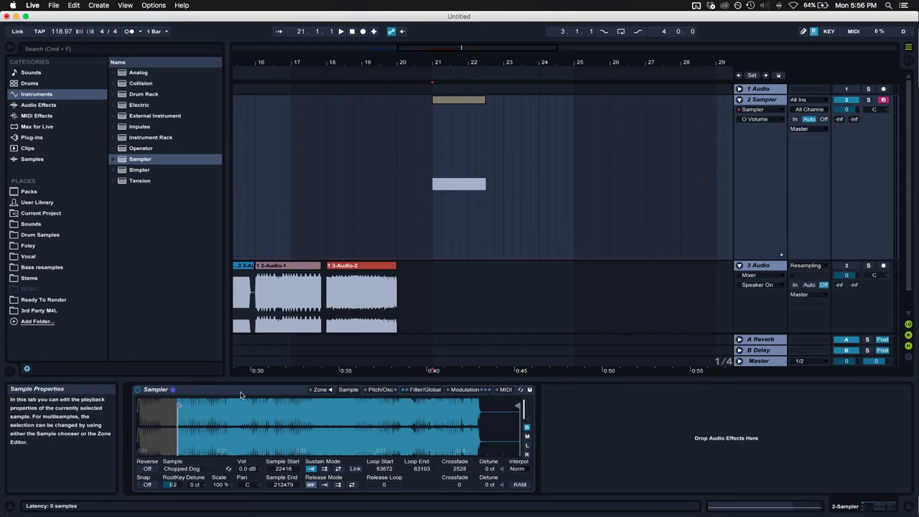
key("a")
mouse_move(192, 404)
left_mouse_down()
mouse_move(293, 410)
mouse_move(178, 410)
left_mouse_up()
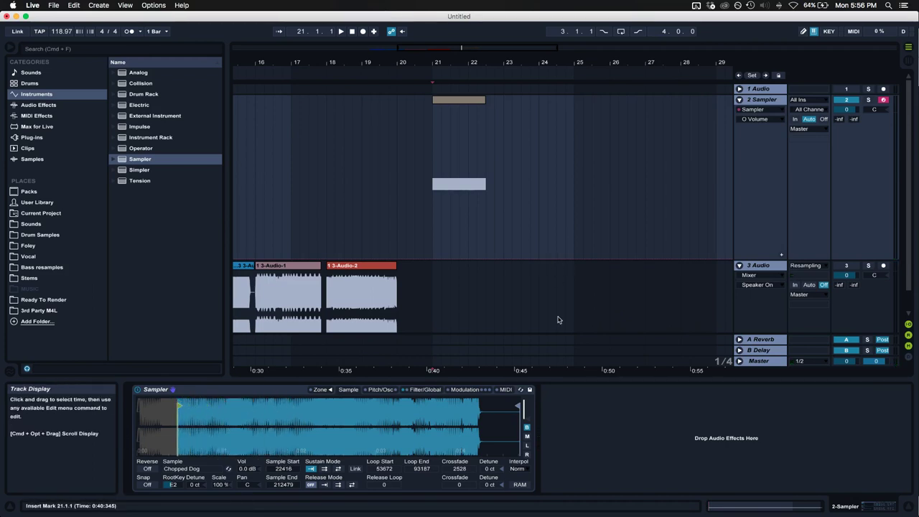
mouse_move(517, 407)
left_mouse_down()
mouse_move(299, 406)
mouse_move(515, 407)
left_mouse_up()
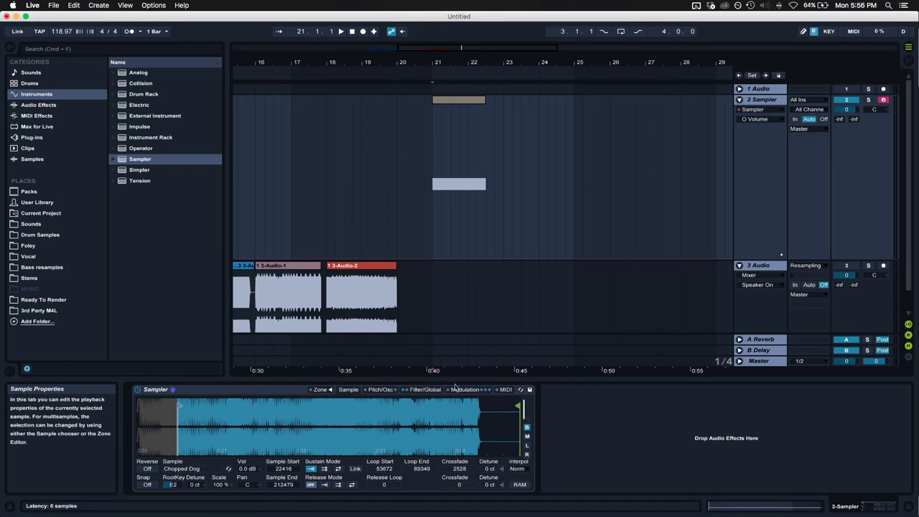
left_click(453, 390)
left_click(349, 390)
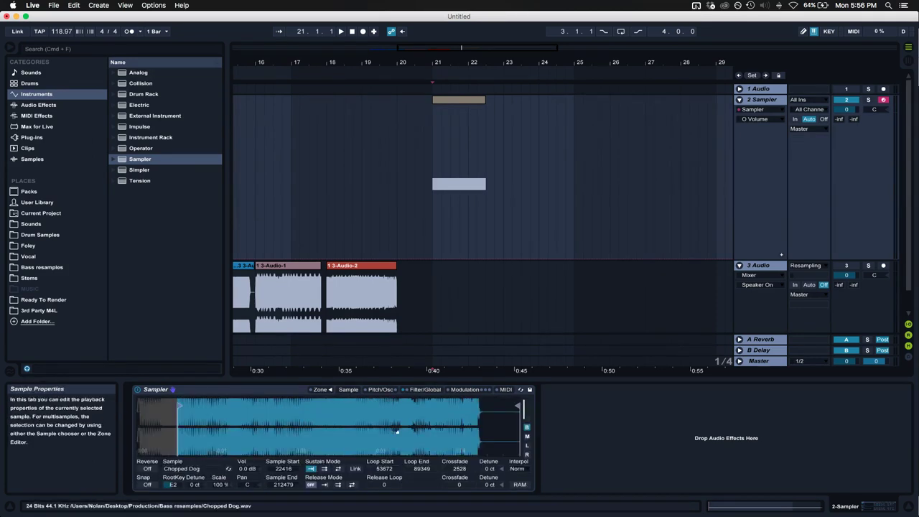
- Switch the sustain mode to back-and-forth looping and link the sample start to the loop start
left_click(339, 468)
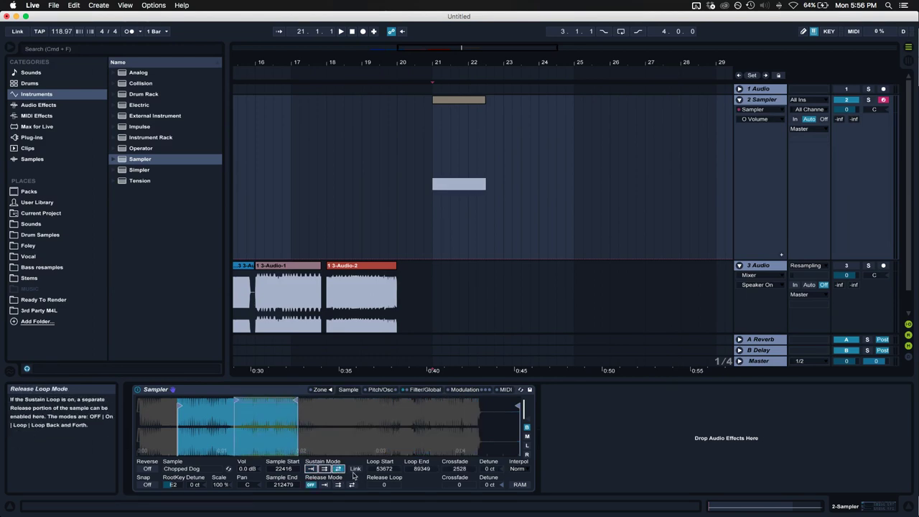
left_click(355, 469)
left_click(352, 469)
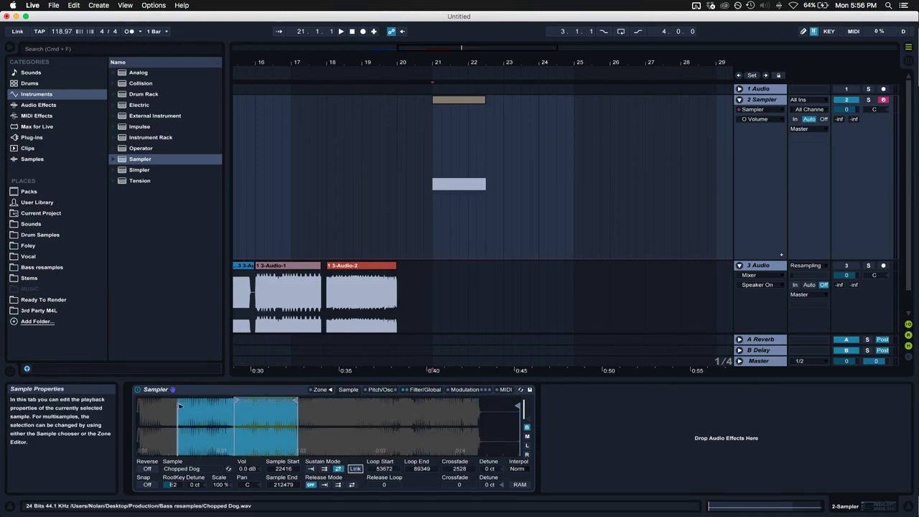
left_click(354, 468)
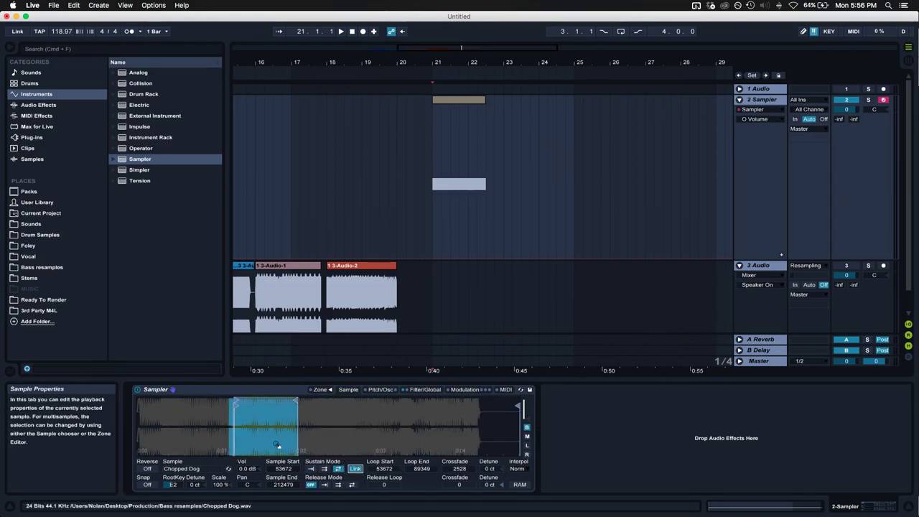
- Shorten the sustain loop to end at 54854, then shift the whole loop earlier to run from 45779 to 46961
left_click_drag(422, 468, 422, 494)
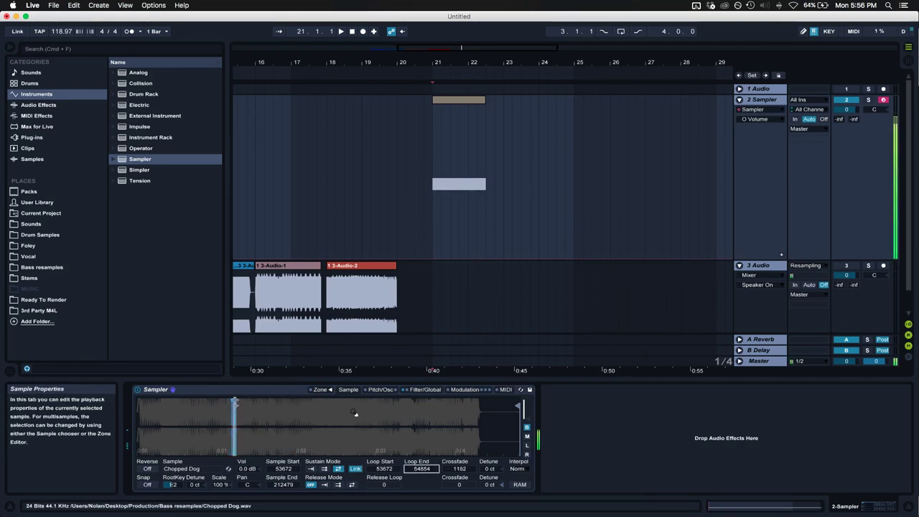
mouse_move(285, 400)
left_mouse_down()
mouse_move(400, 400)
mouse_move(220, 400)
left_mouse_up()
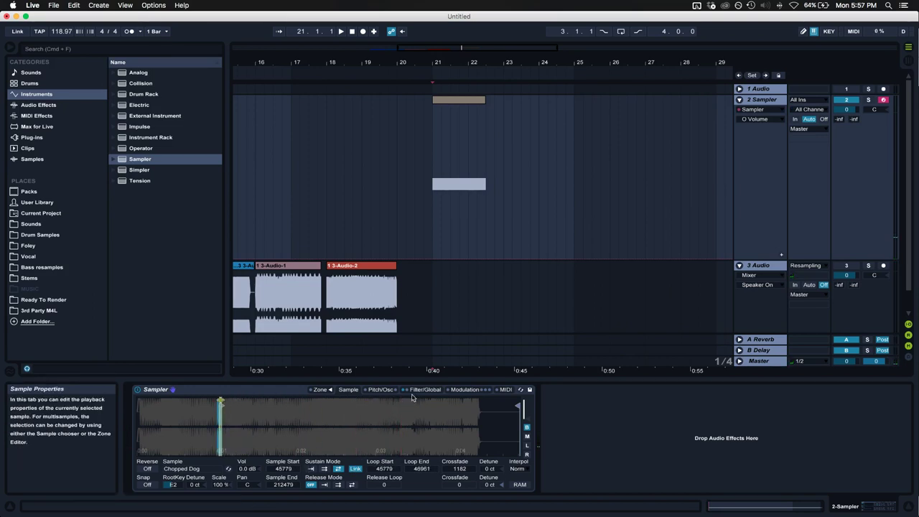
- Enable Sampler's auxiliary modulation envelope and assign its destination A to Loop Start
left_click(422, 389)
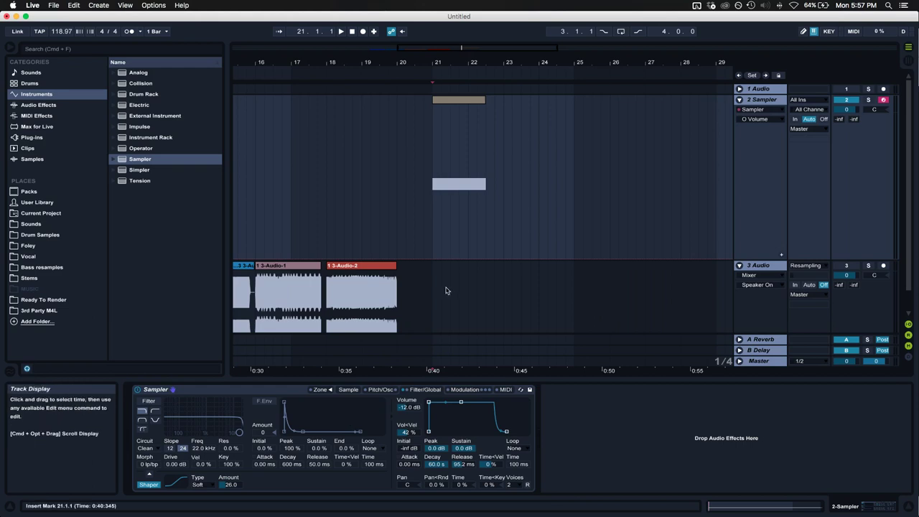
left_click(466, 390)
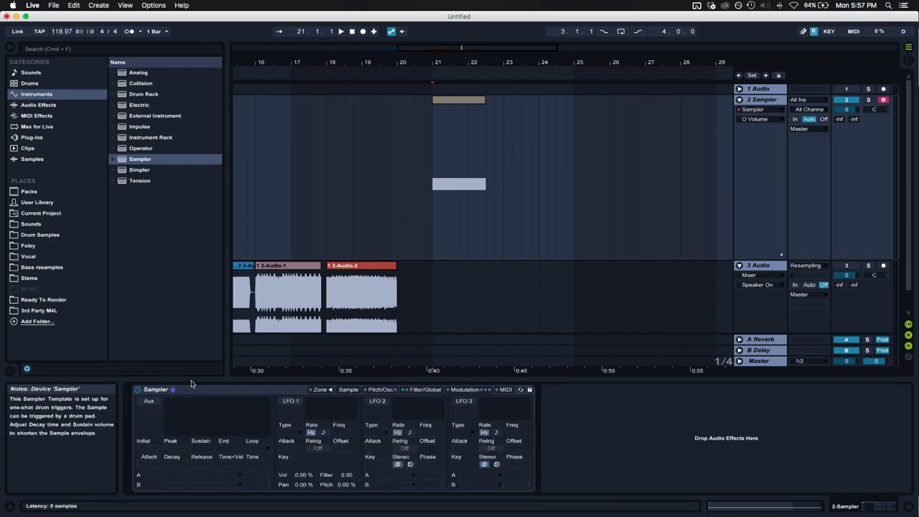
left_click(151, 401)
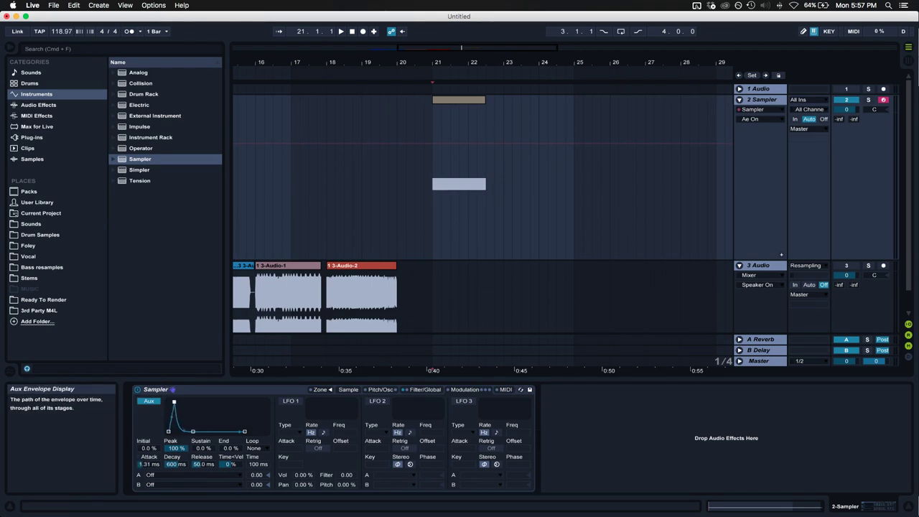
left_click(171, 474)
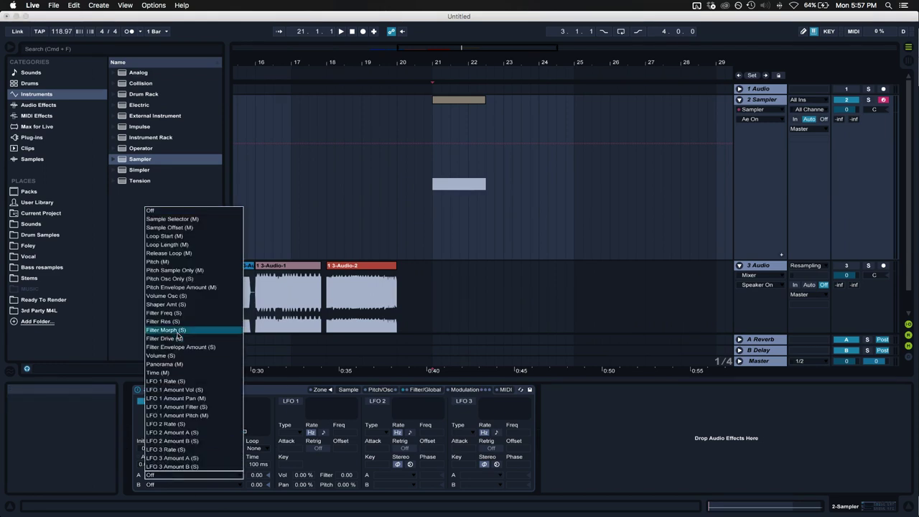
left_click(165, 235)
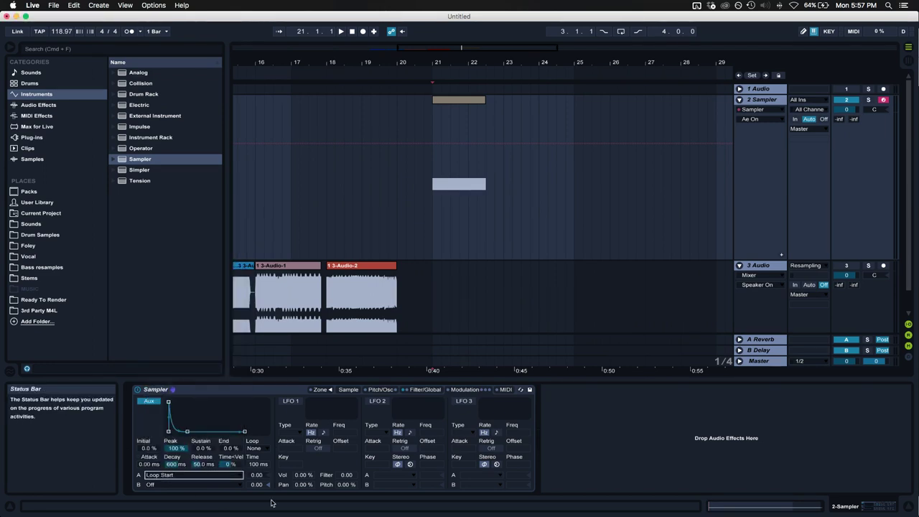
- Set the auxiliary envelope's decay to 1.26 s and sustain to 65%, with a Loop Start modulation amount of 100
left_click(348, 390)
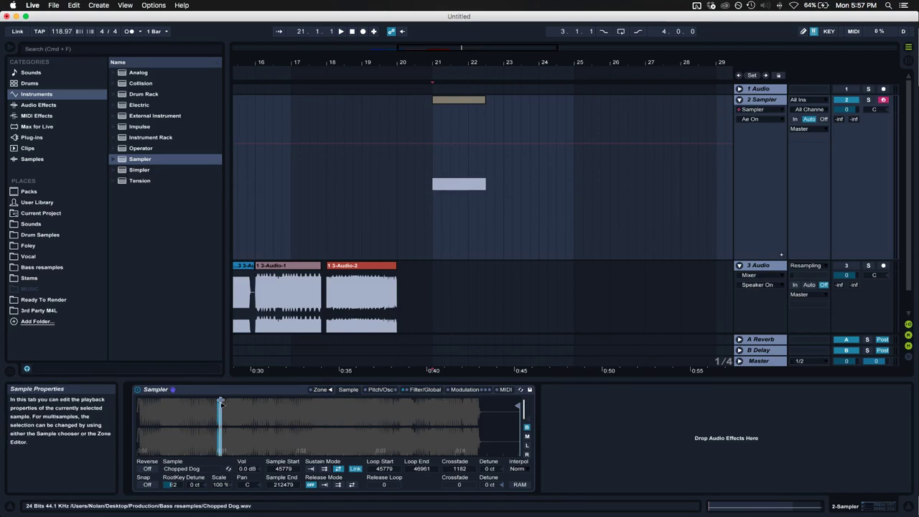
left_click(425, 389)
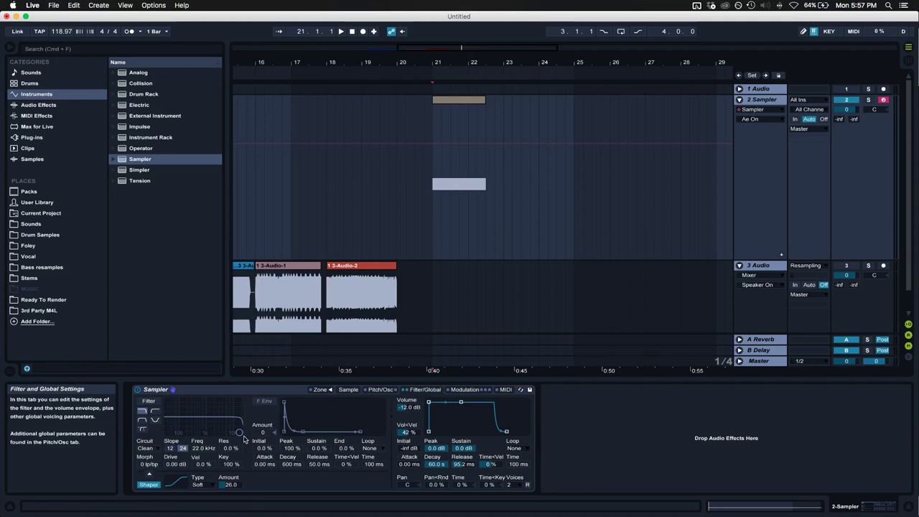
left_click(463, 390)
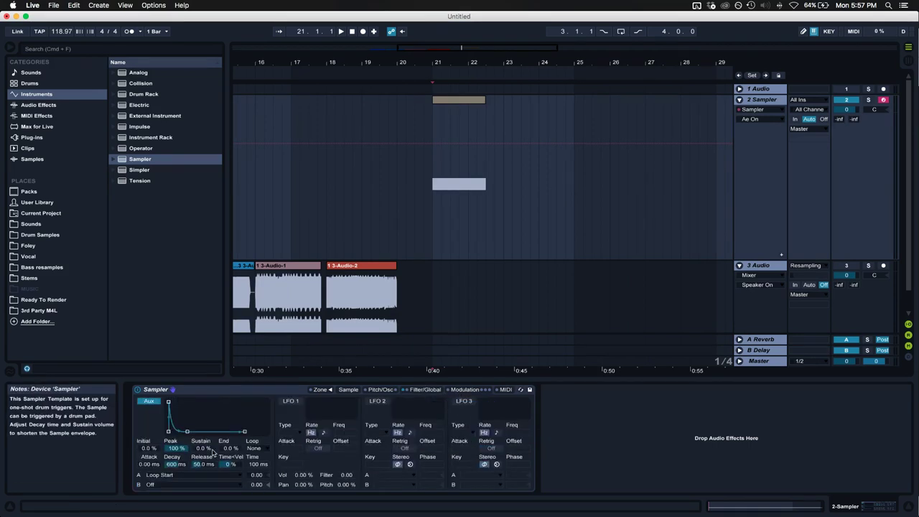
left_click_drag(189, 418, 179, 412)
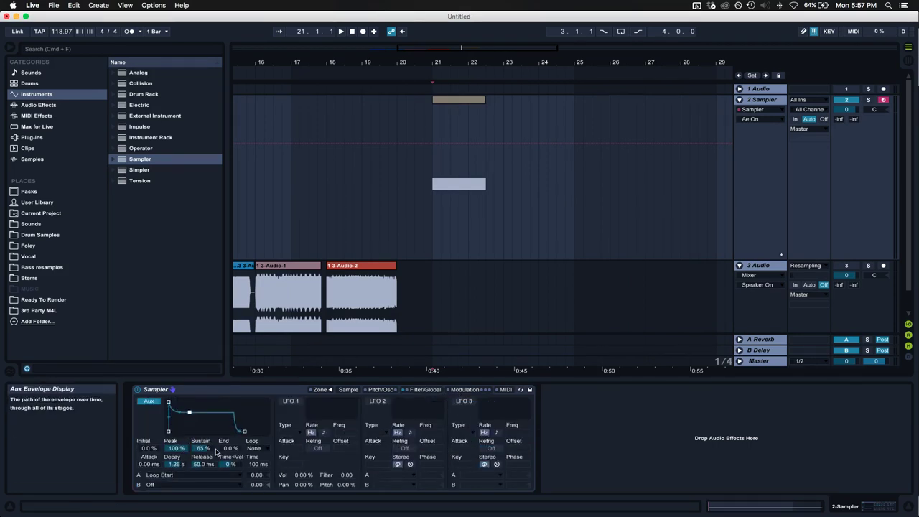
left_click_drag(255, 477, 250, 440)
- Give the auxiliary envelope an 805 ms attack with a -92% attack slope, auditioning notes in different octaves
mouse_move(169, 403)
left_mouse_down()
mouse_move(191, 403)
mouse_move(180, 413)
left_mouse_up()
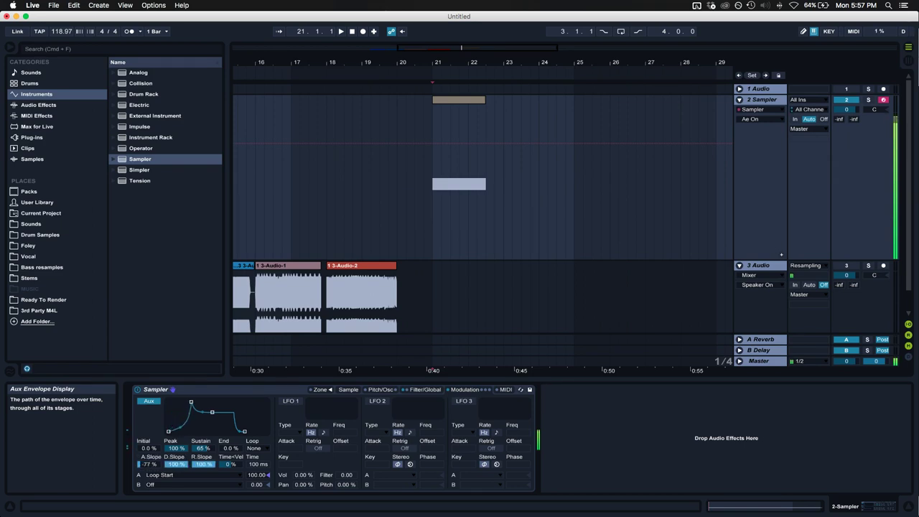
key("x")
key("a")
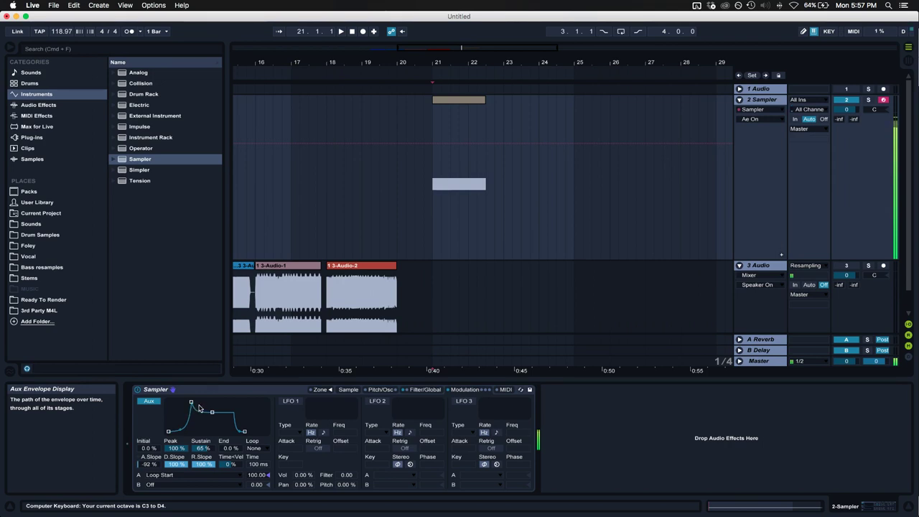
left_click_drag(191, 402, 191, 402)
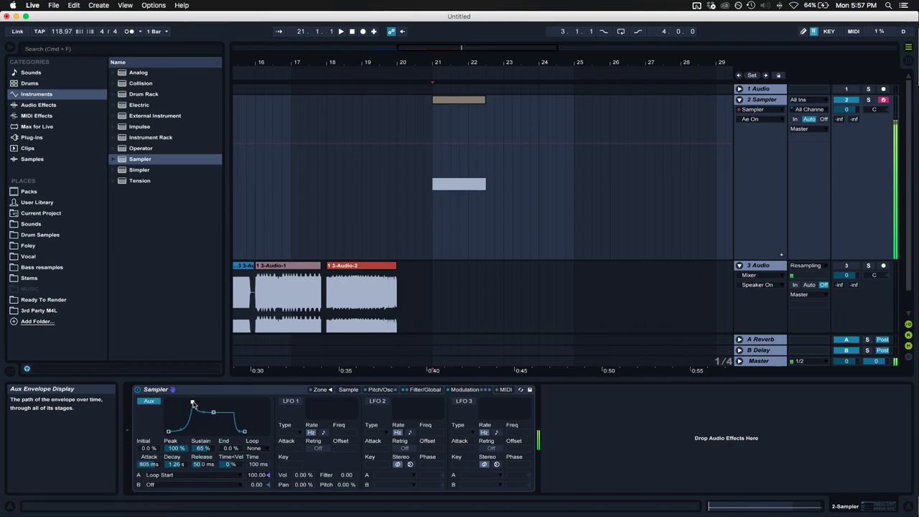
key("z")
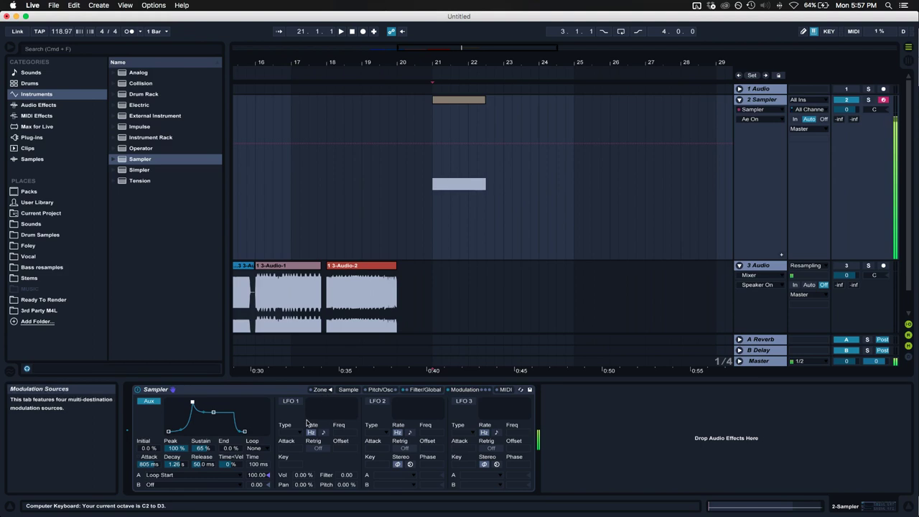
- Audition the moving loop on the waveform, set the auxiliary envelope's decay to 2.25 s and sustain to 62%, and return to the sample view
left_click(349, 389)
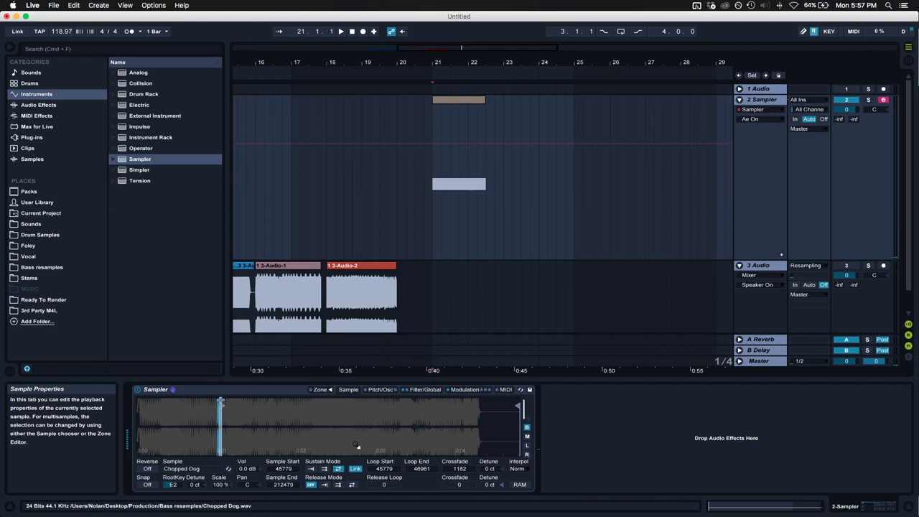
key("a")
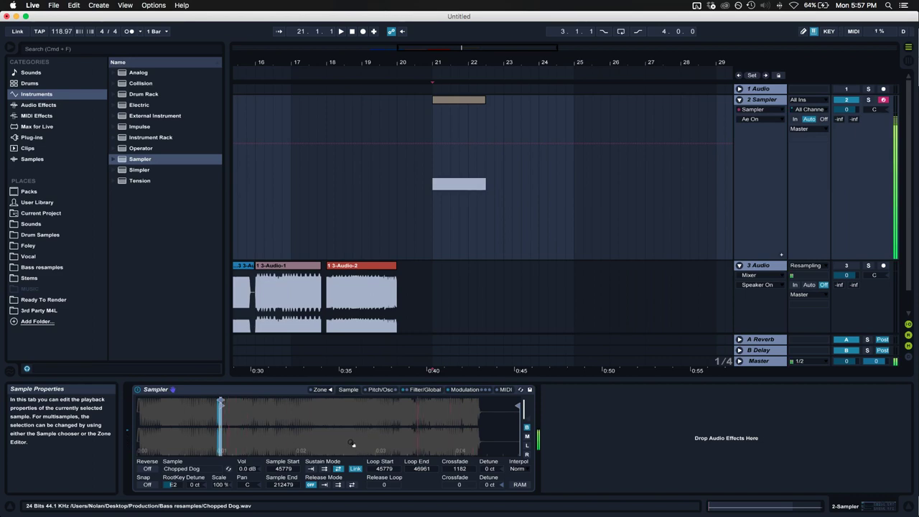
left_click(464, 390)
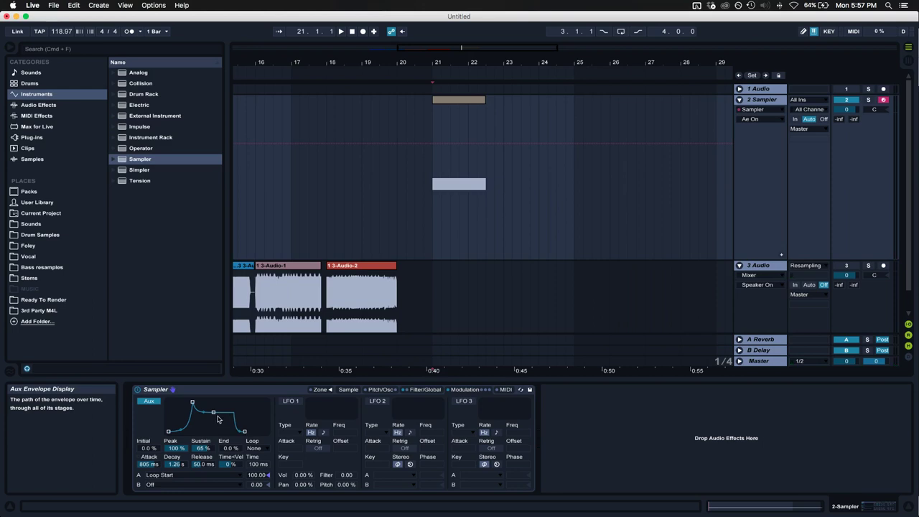
left_click_drag(213, 414, 222, 413)
key("a")
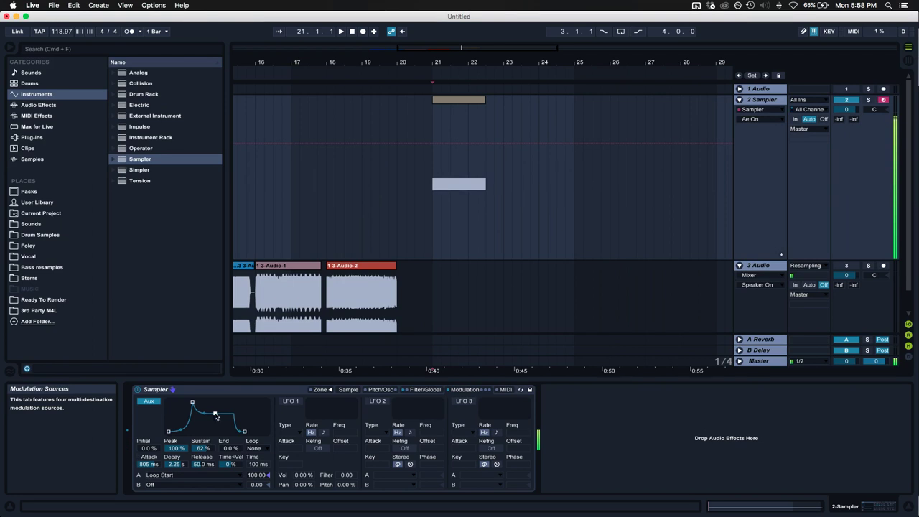
left_click(348, 389)
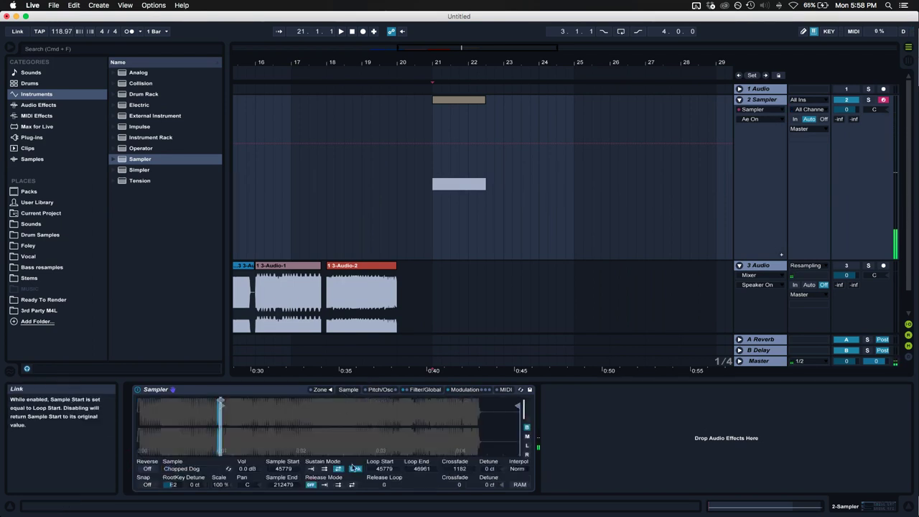
- Shorten Sampler's sustain loop by trying smaller end positions and settling on a Loop End of 46776
left_click_drag(422, 468, 422, 476)
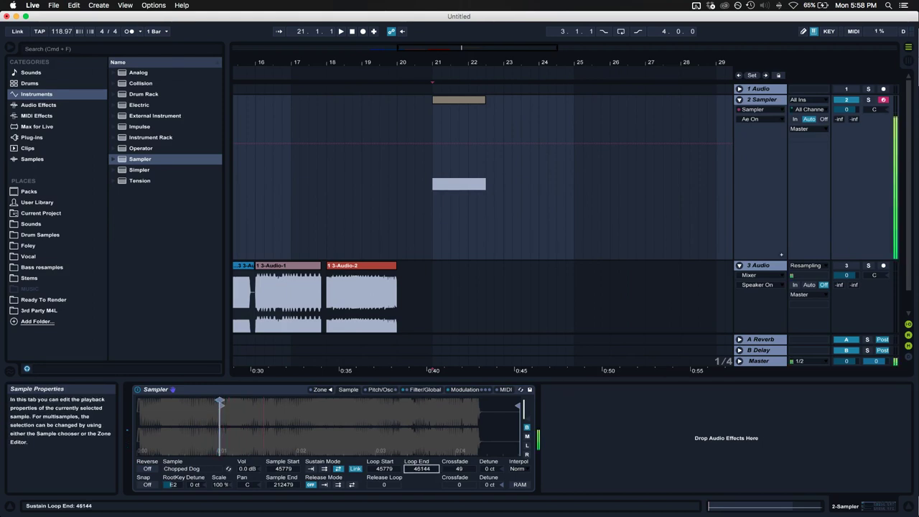
key("super+z")
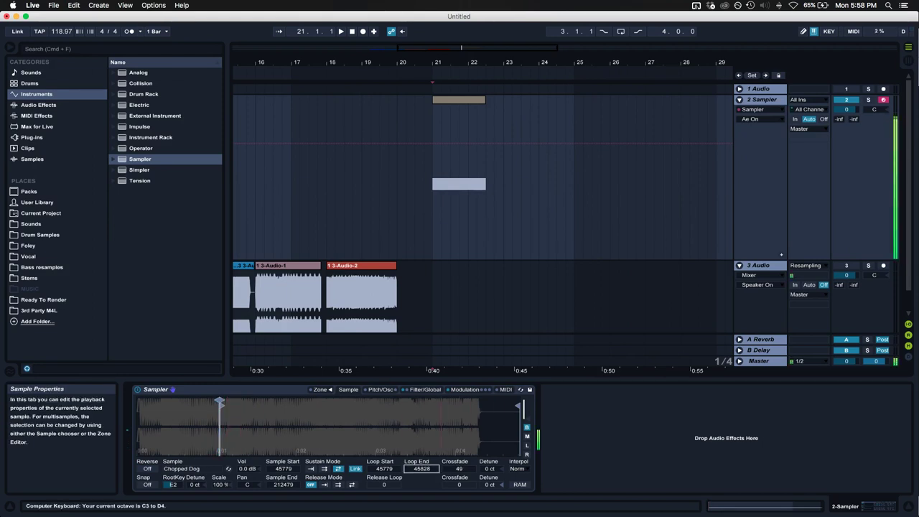
mouse_move(422, 468)
left_mouse_down()
mouse_move(423, 459)
mouse_move(422, 477)
left_mouse_up()
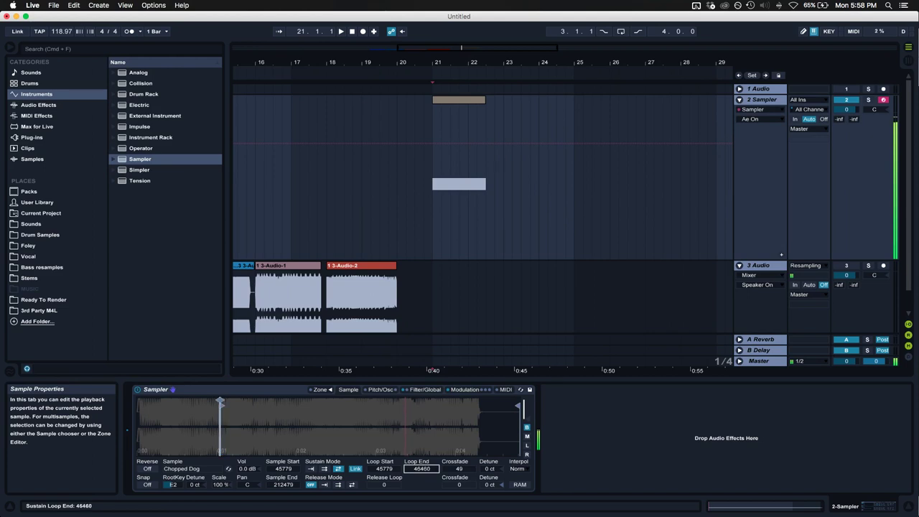
- Enable LFO 2 among Sampler's modulation sources and extend the sample's sustain Loop End to 47726
left_click(421, 389)
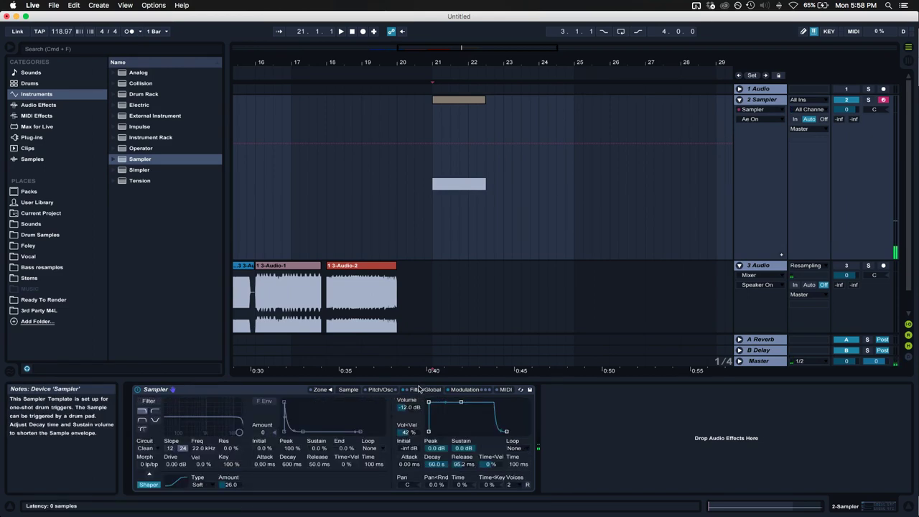
left_click(463, 389)
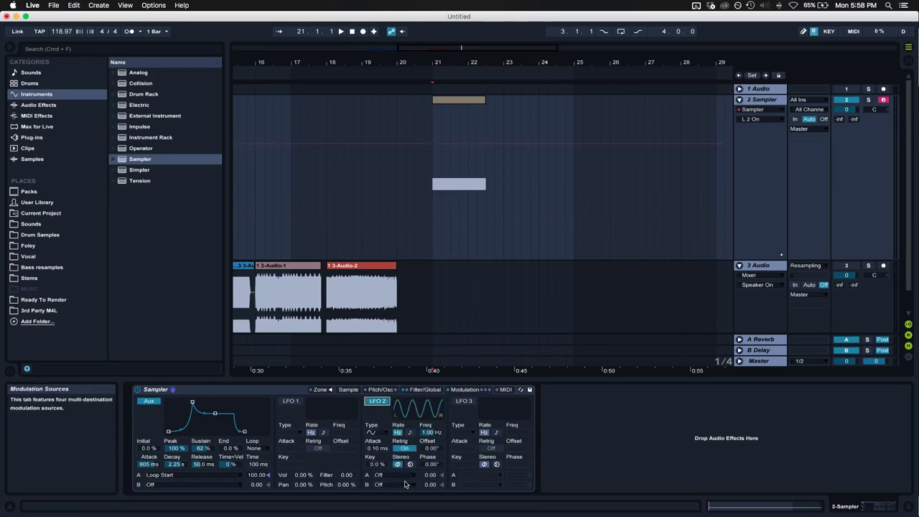
left_click(348, 389)
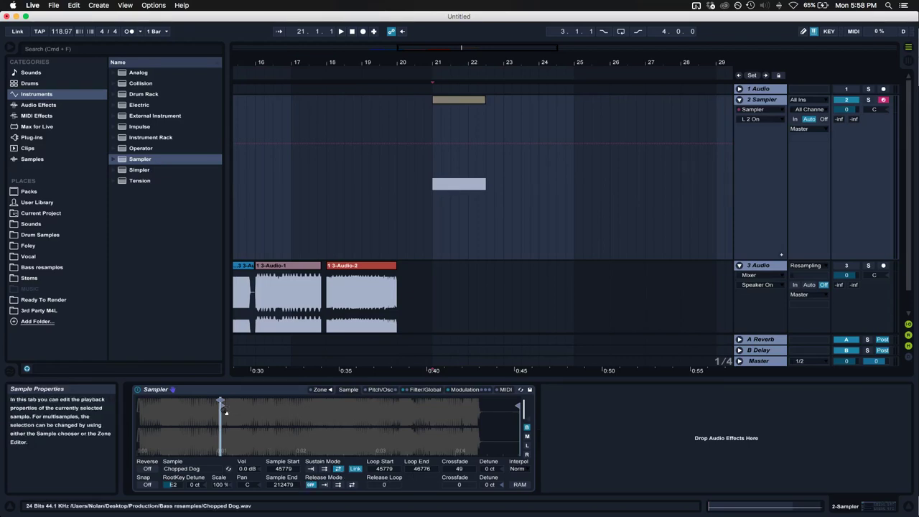
mouse_move(220, 402)
left_mouse_down()
mouse_move(242, 402)
mouse_move(222, 401)
left_mouse_up()
- Assign LFO 2's destination A to Loop Length with an amount of 93.28 and slow its rate to 0.11 Hz
left_click(429, 389)
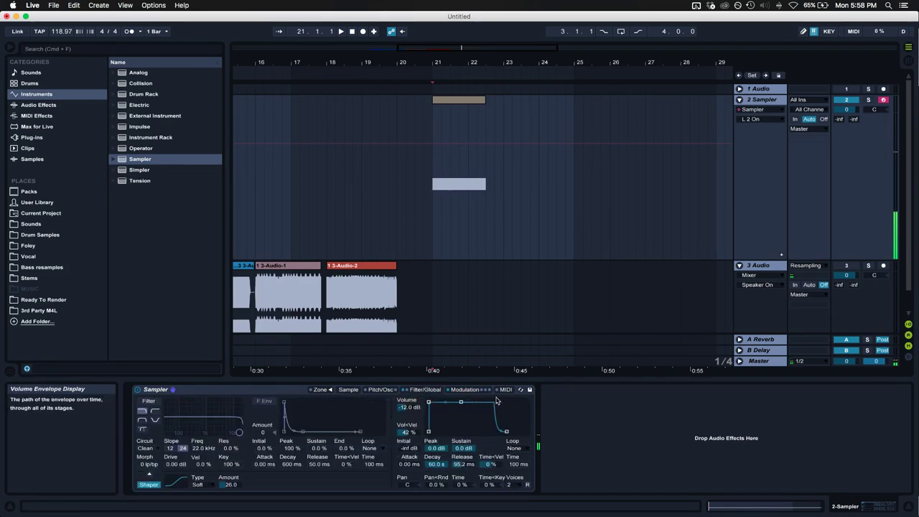
left_click(465, 389)
left_click(388, 474)
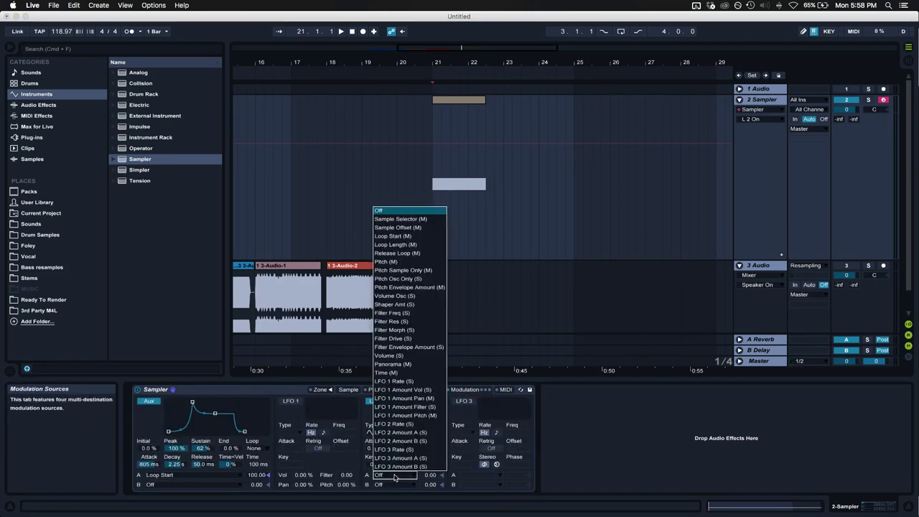
left_click(423, 245)
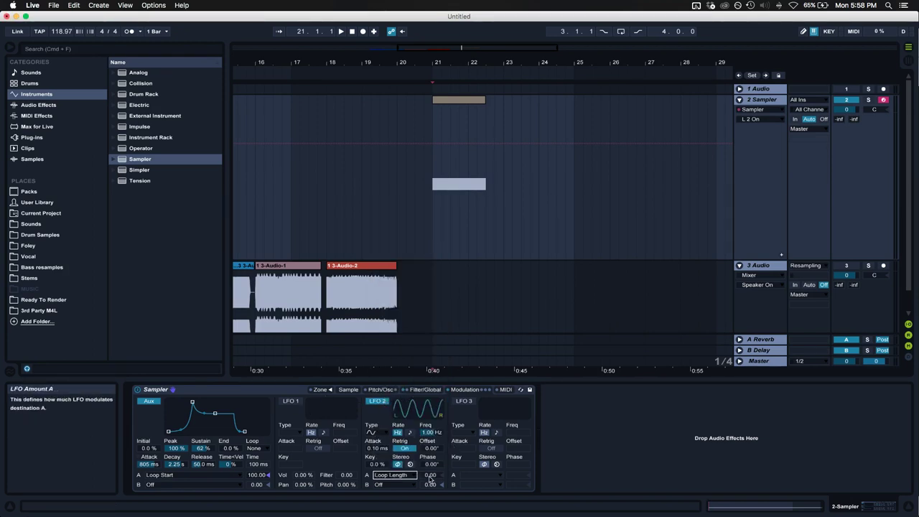
mouse_move(430, 478)
left_mouse_down()
mouse_move(430, 443)
mouse_move(438, 467)
left_mouse_up()
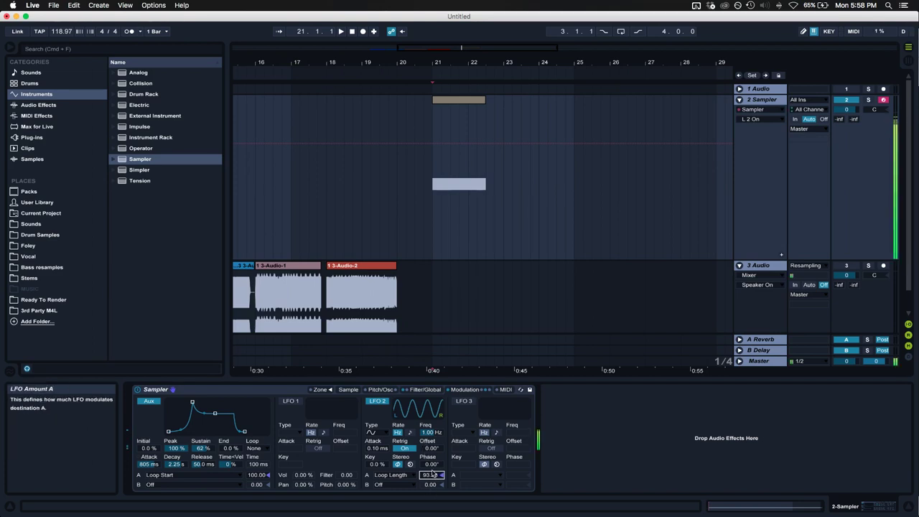
mouse_move(431, 432)
left_mouse_down()
mouse_move(431, 418)
mouse_move(431, 439)
left_mouse_up()
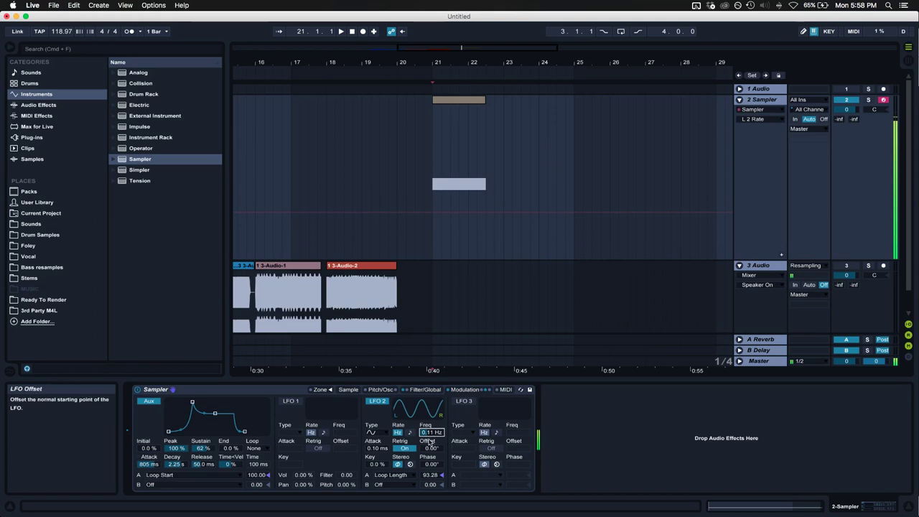
- Try a square wave on LFO 2 with a Loop Length amount of -89.80, and switch the waveform to Sample & Hold
left_click(373, 432)
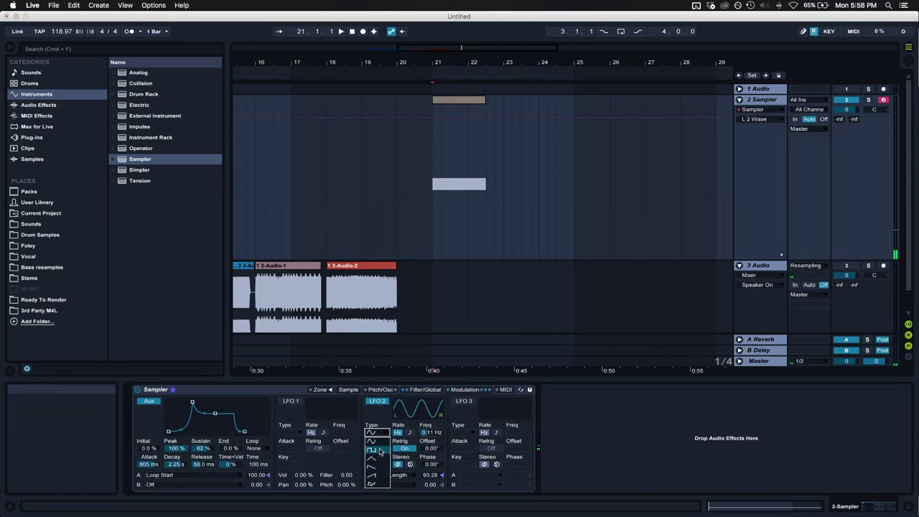
left_click(381, 450)
left_click_drag(430, 475, 430, 495)
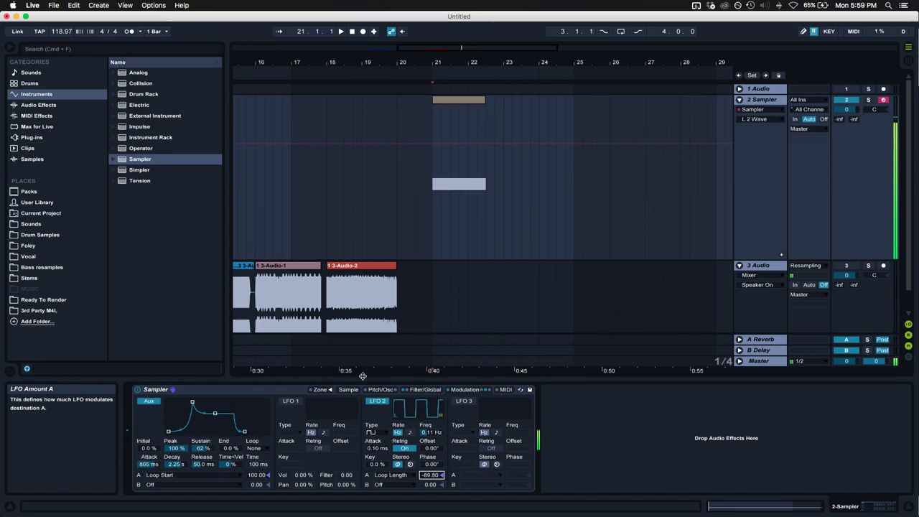
left_click(372, 433)
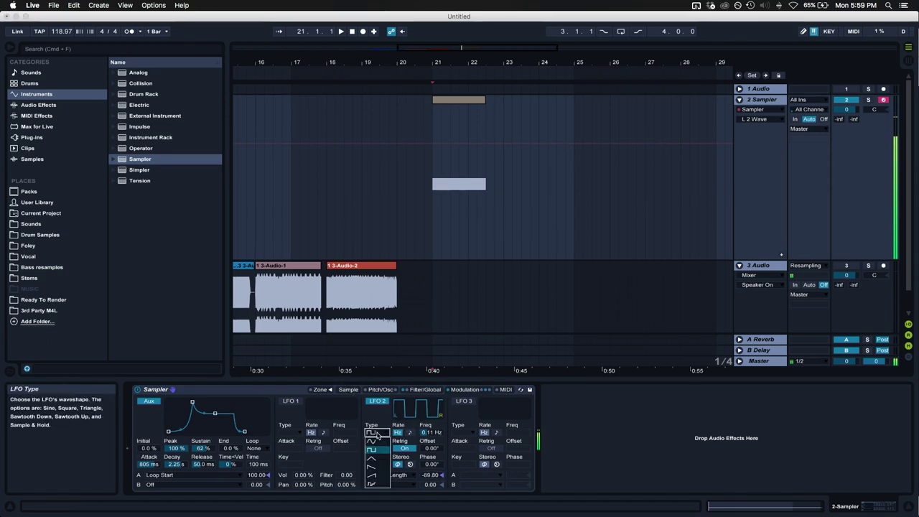
left_click(378, 489)
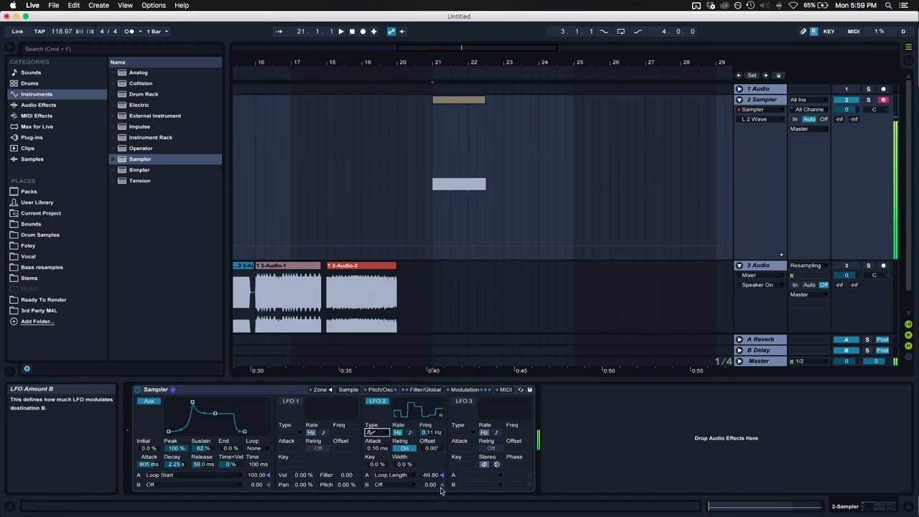
- Return to the sample view and shorten the sustain loop to a Loop End of 46776
left_click(379, 389)
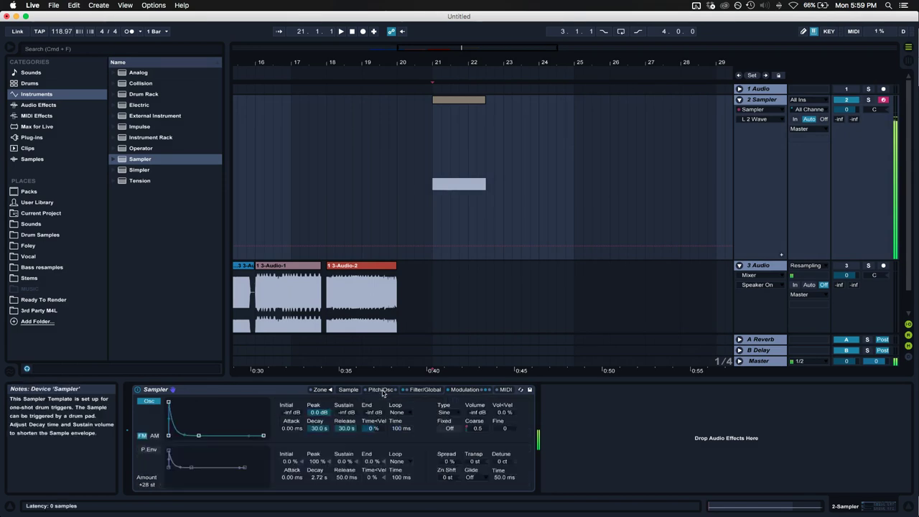
left_click(350, 390)
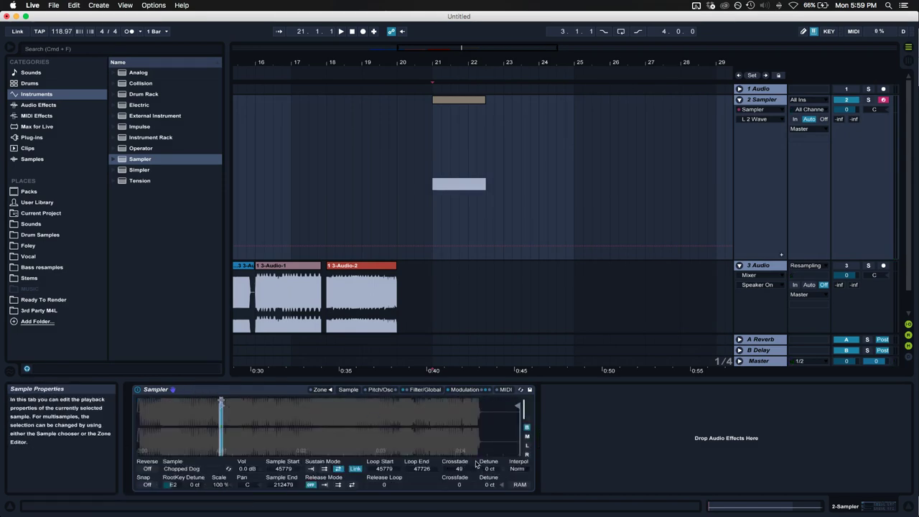
left_click_drag(423, 468, 424, 474)
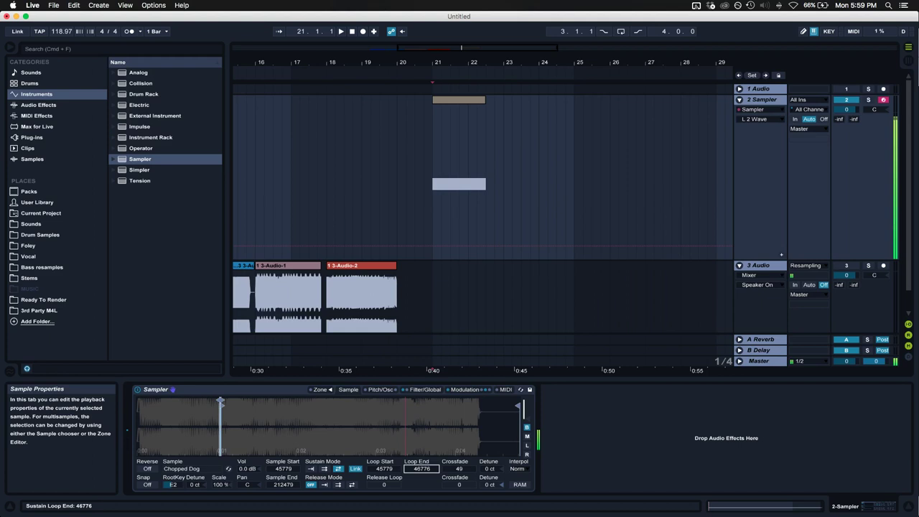
- Arm the 3 Audio resampling track and record a take of the modulated Sampler sound starting at bar 21
left_click(435, 229)
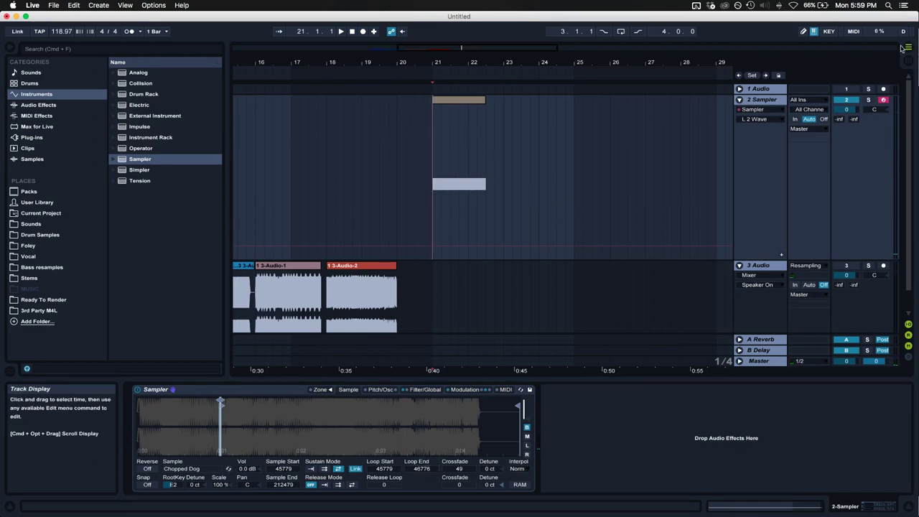
left_click(883, 266)
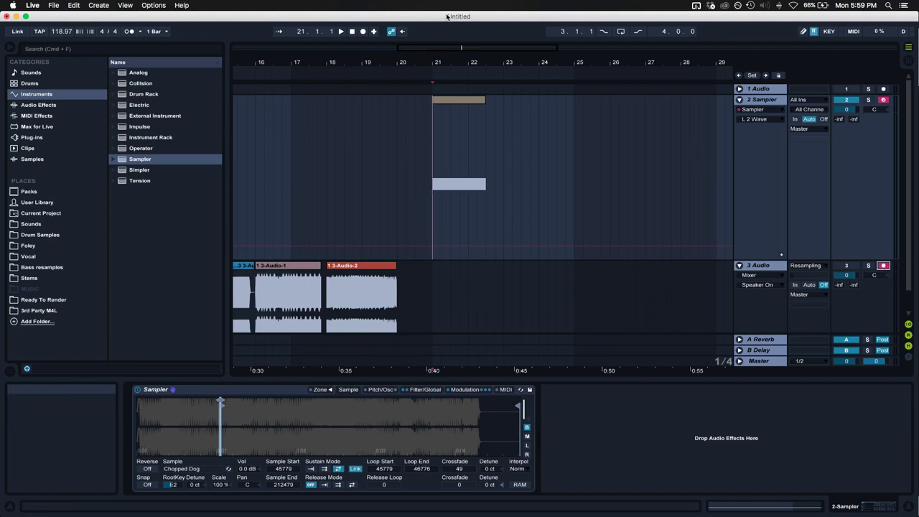
left_click(363, 31)
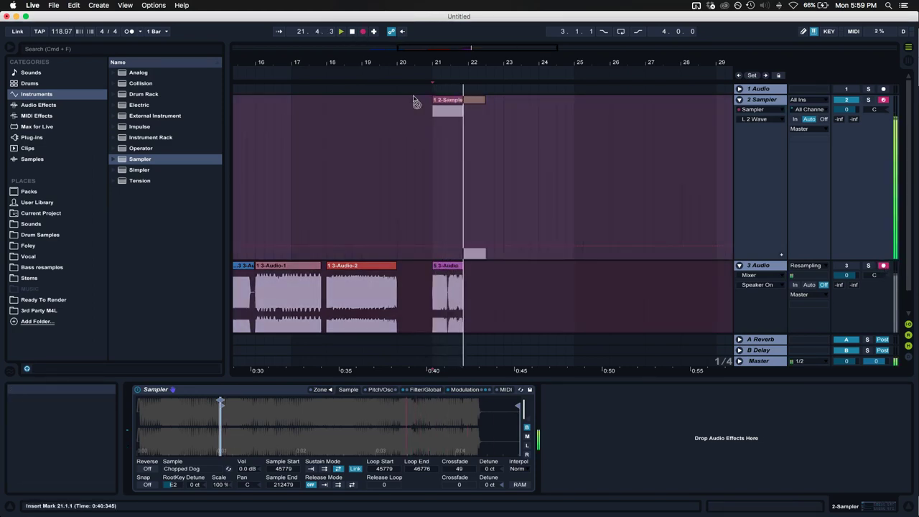
key("space")
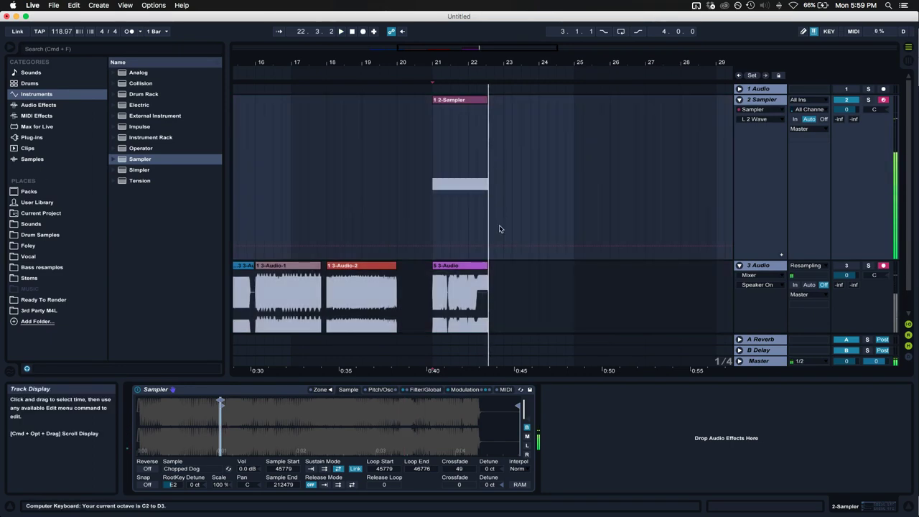
- Record another resampled take starting at 22.4.1, and re-record it over the same position
left_click(364, 31)
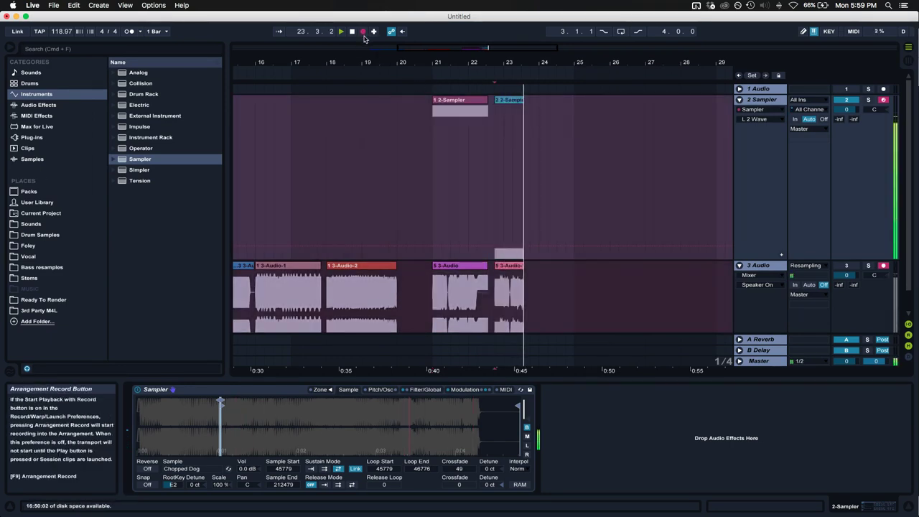
key("space")
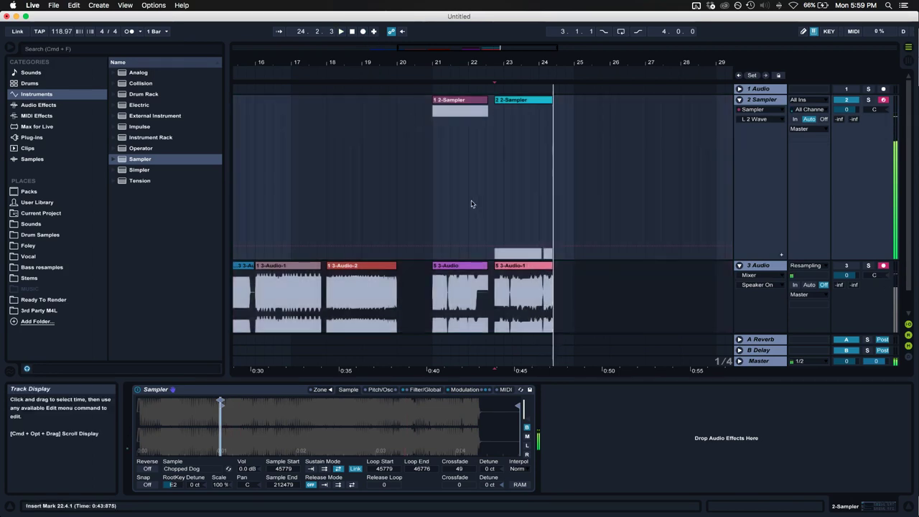
left_click(495, 233)
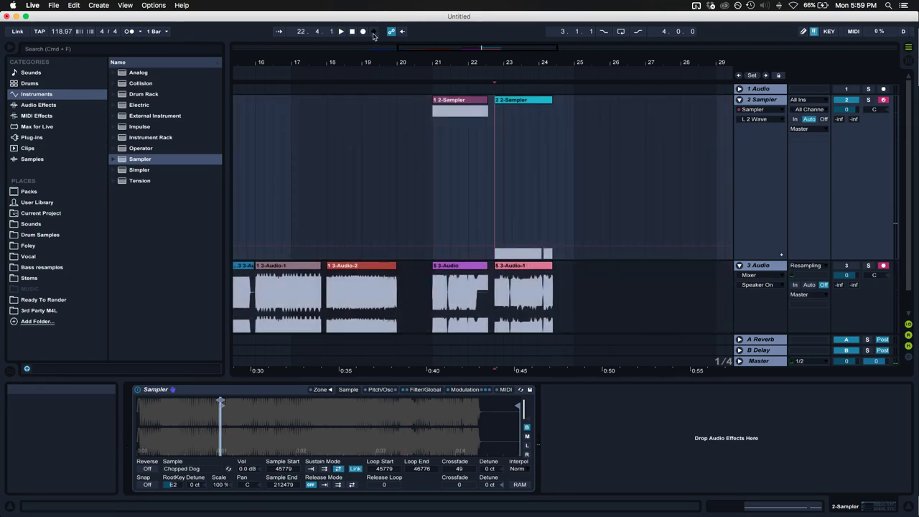
left_click(364, 31)
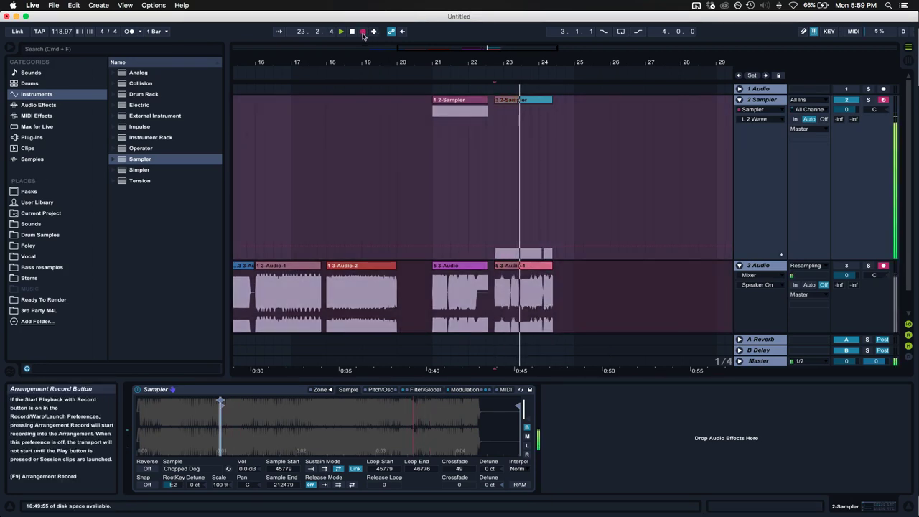
key("space")
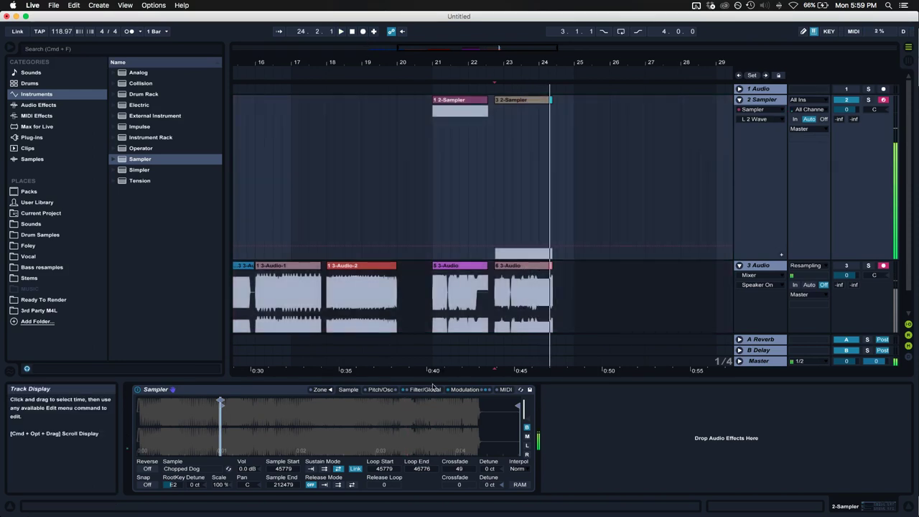
- Set the auxiliary envelope's Loop Start amount to -30.10 and LFO 2's Loop Length amount to -85.82, auditioning notes
left_click(431, 389)
left_click(464, 389)
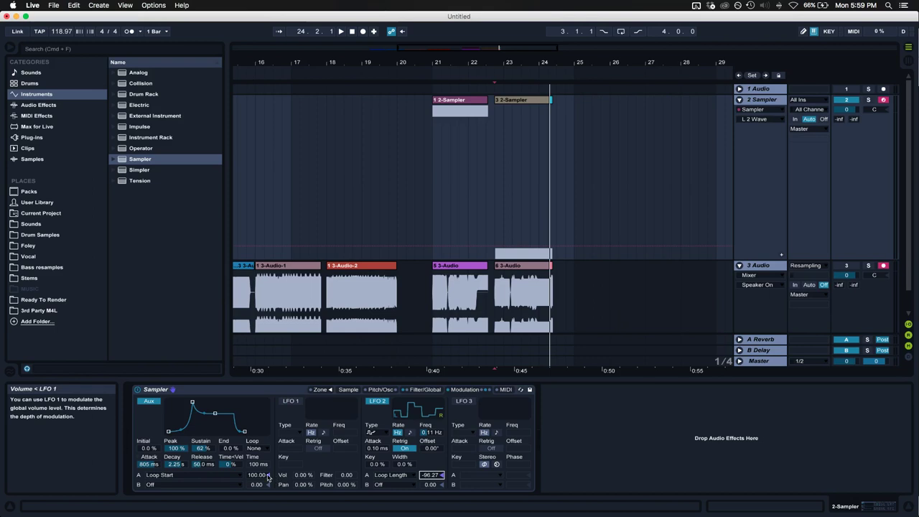
left_click_drag(431, 473, 431, 461)
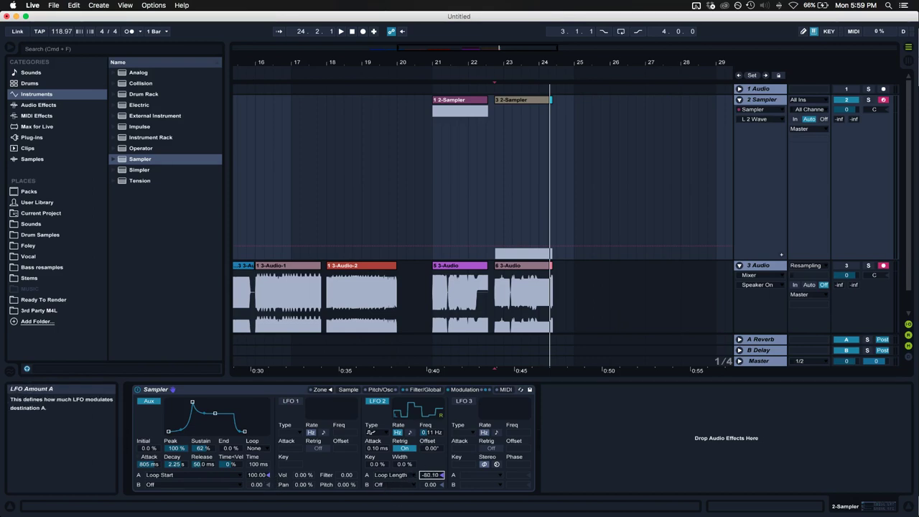
mouse_move(256, 475)
left_mouse_down()
mouse_move(257, 502)
mouse_move(257, 473)
left_mouse_up()
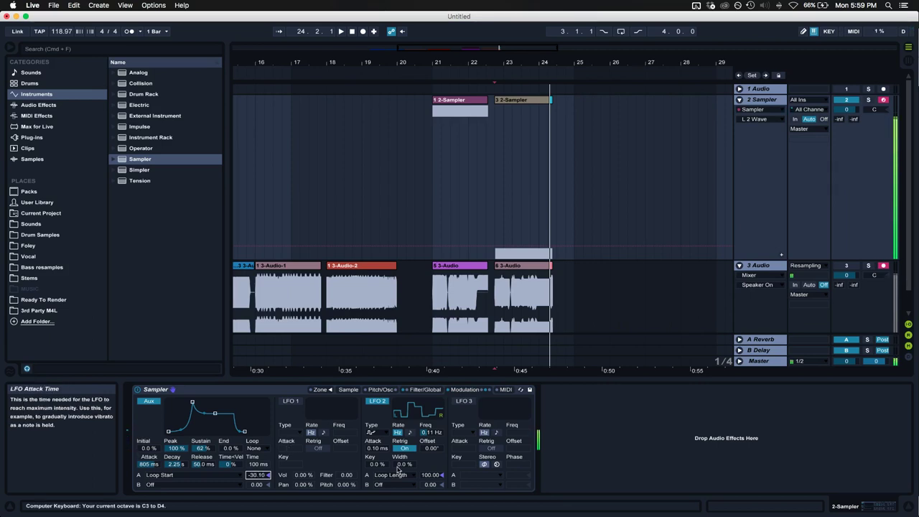
left_click_drag(431, 475, 430, 487)
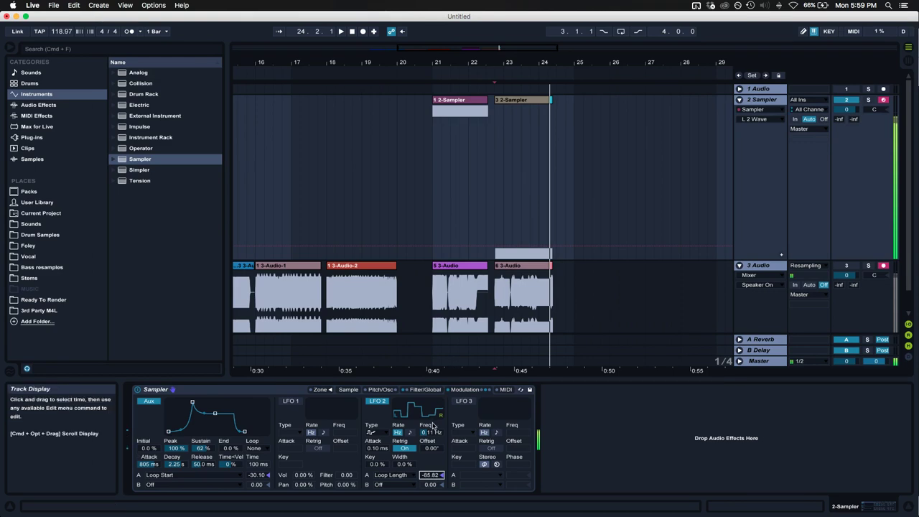
- Raise LFO 2's rate to 2.04 Hz and its Loop Length amount to 100, checking the loop on the sample waveform
mouse_move(431, 432)
left_mouse_down()
mouse_move(431, 408)
mouse_move(431, 423)
left_mouse_up()
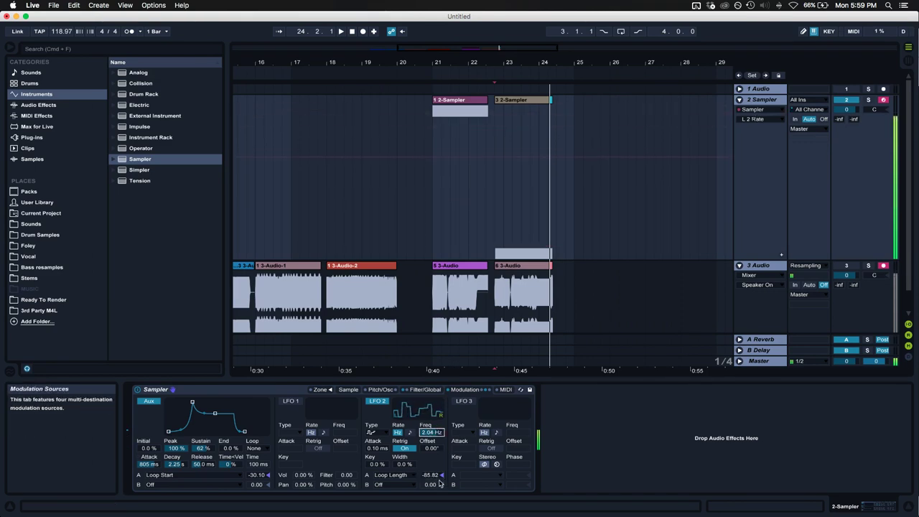
left_click(431, 474)
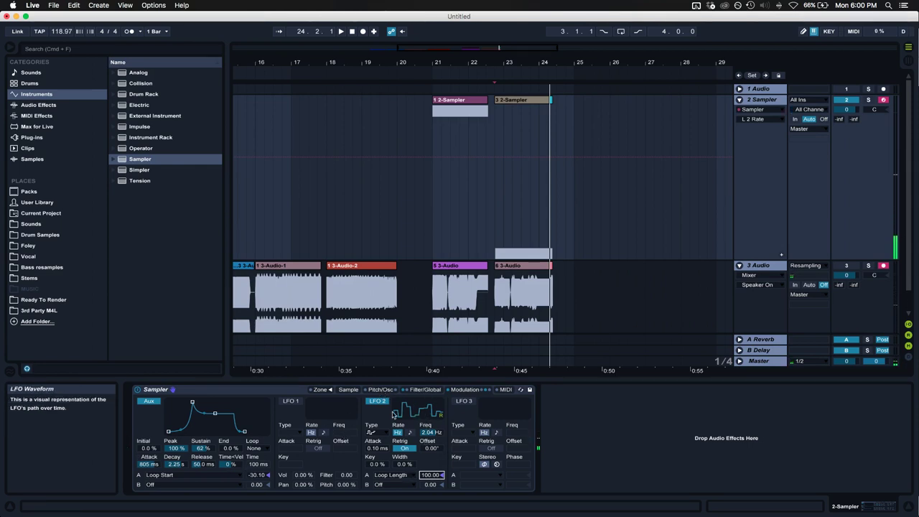
left_click(347, 390)
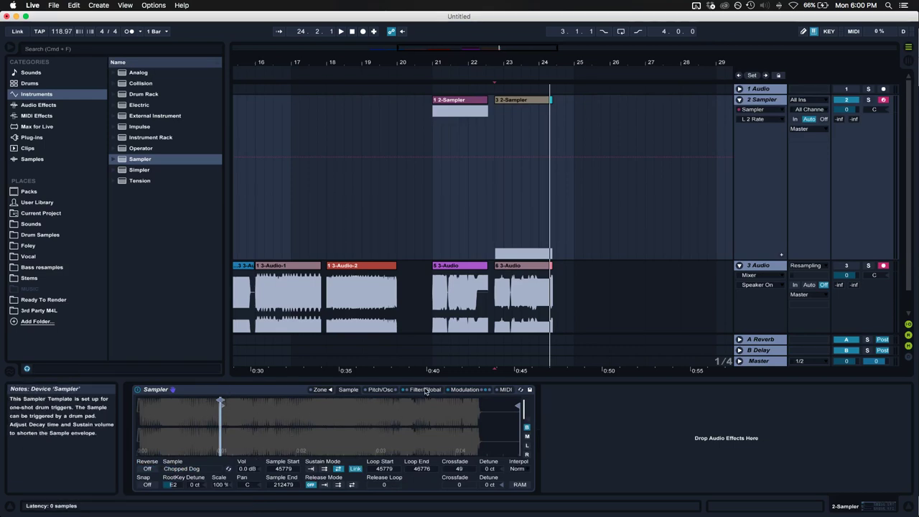
left_click(464, 389)
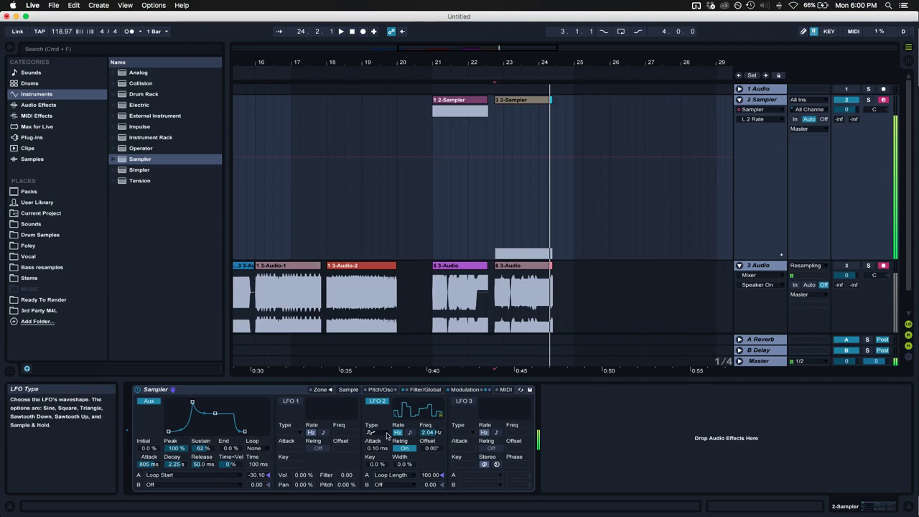
- Set LFO 2's rate to 0.48 Hz, and give the auxiliary envelope a 23% attack slope and a Loop Start amount of 70.15
mouse_move(437, 433)
left_mouse_down()
mouse_move(437, 403)
mouse_move(438, 431)
left_mouse_up()
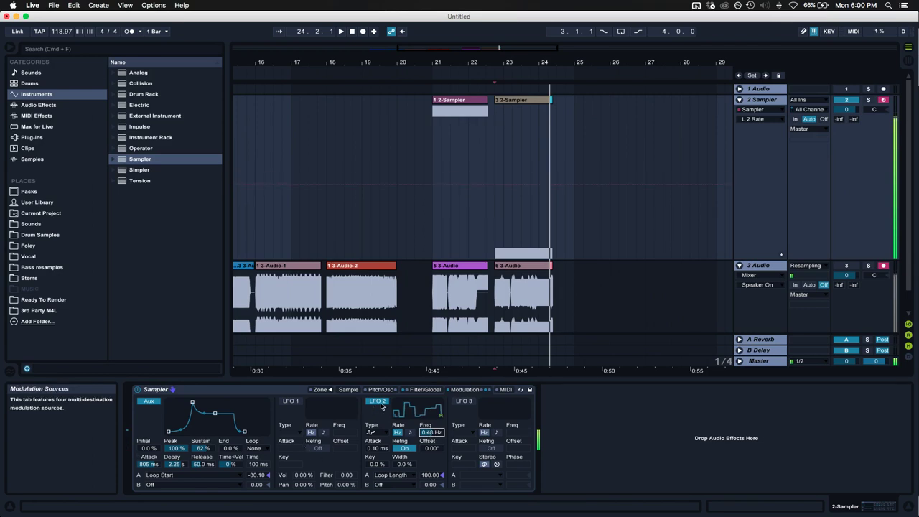
left_click_drag(184, 422, 180, 406)
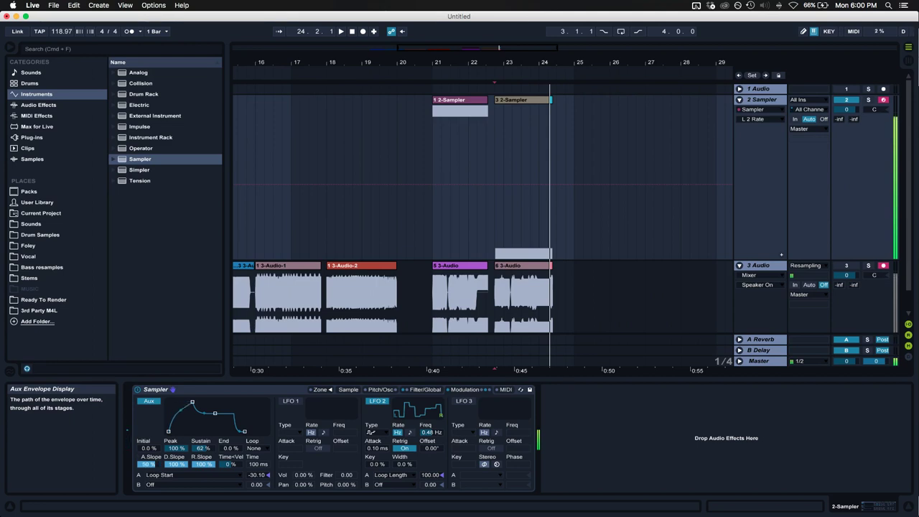
left_click_drag(257, 474, 257, 431)
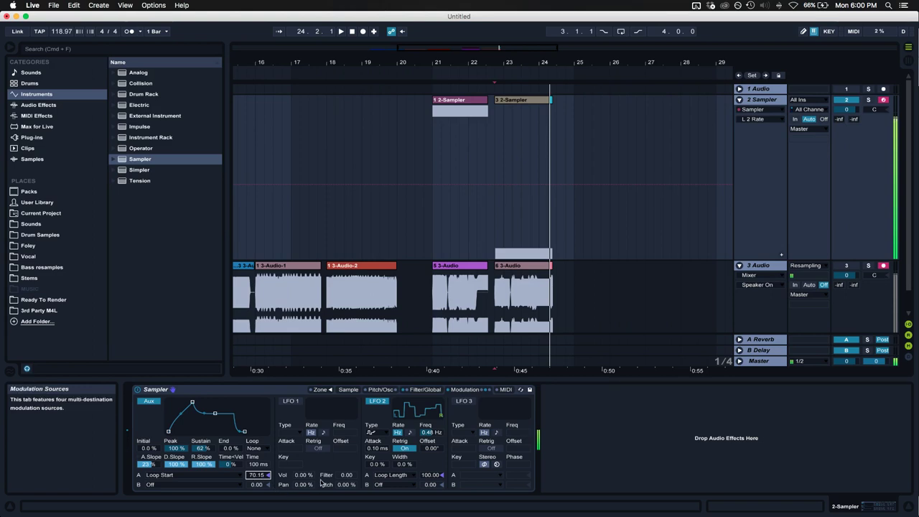
left_click_drag(431, 475, 431, 480)
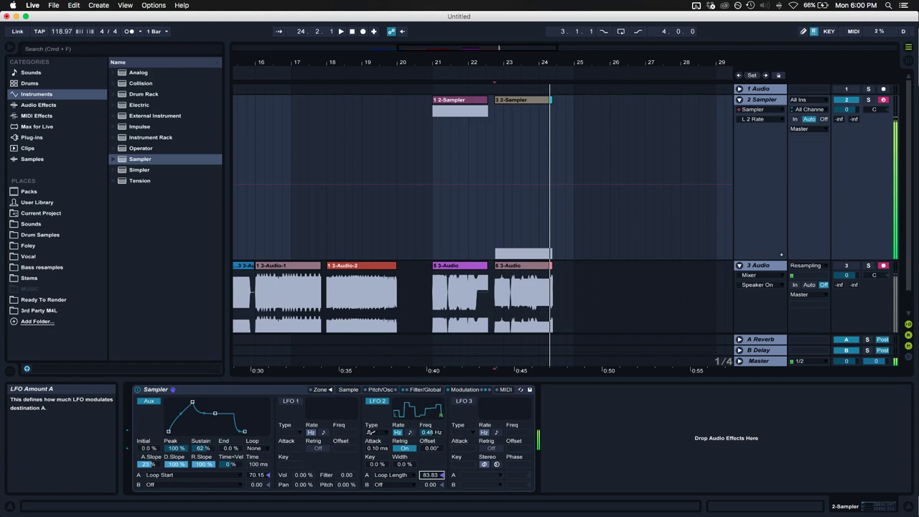
- Extend the sample's sustain loop end to 55637 and lower the computer keyboard octave to C2–D3
left_click(414, 389)
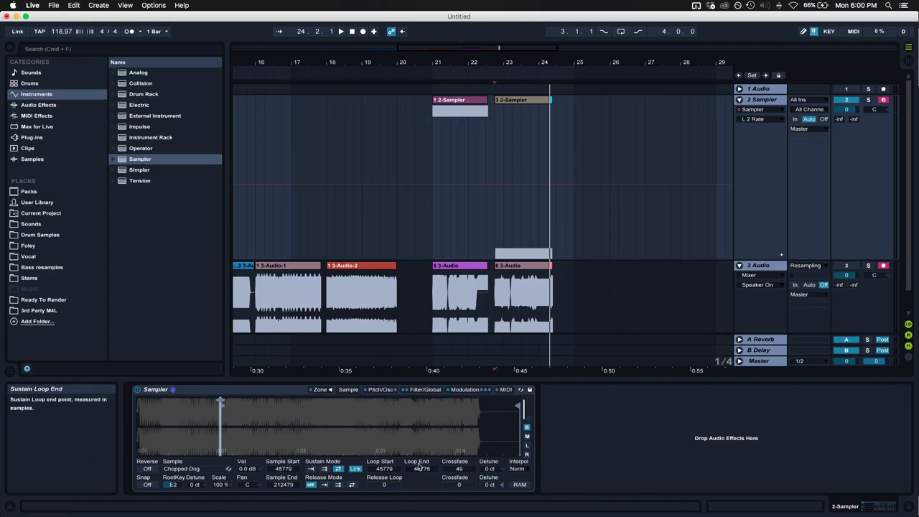
left_click_drag(421, 469, 421, 452)
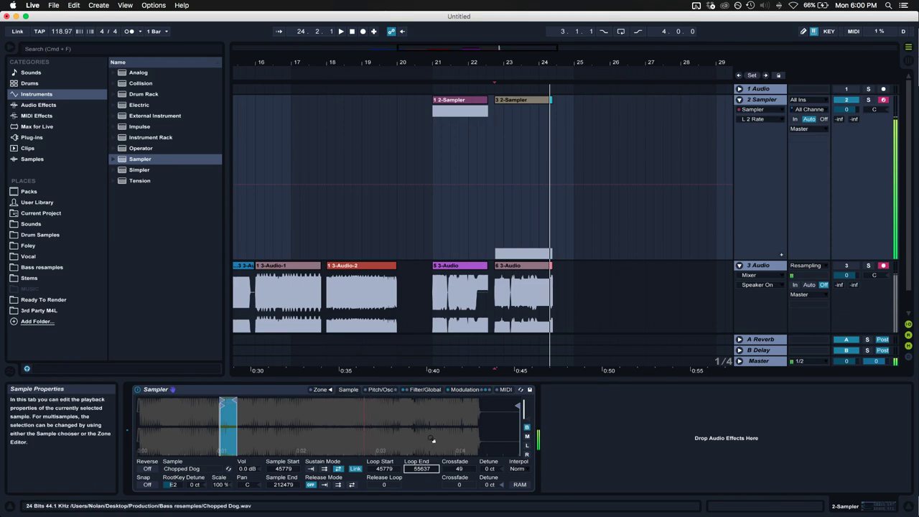
key("z")
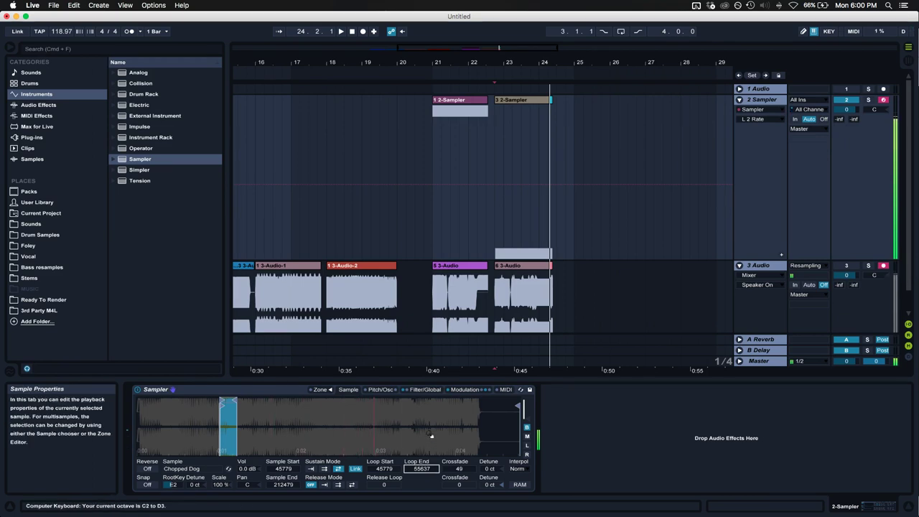
- Set LFO 2's Loop Length amount to 100 and shorten the sustain loop end to 46144
left_click(428, 389)
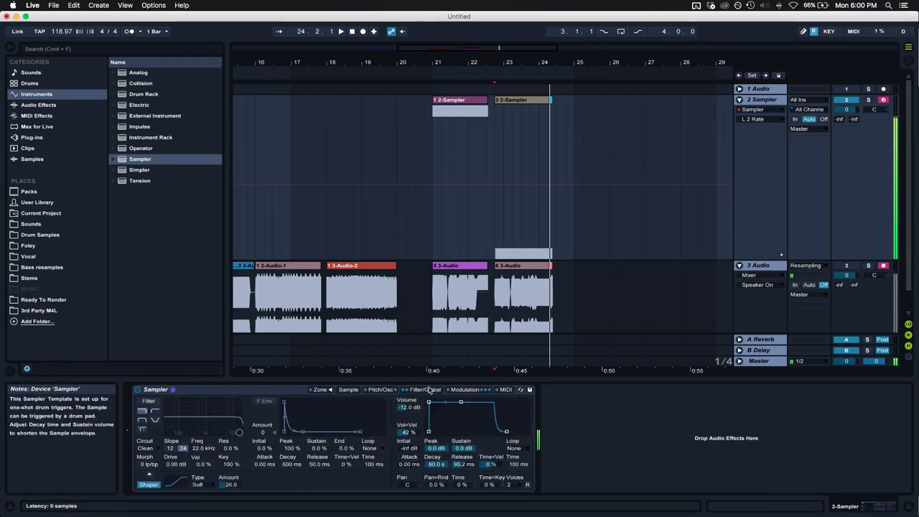
left_click(465, 389)
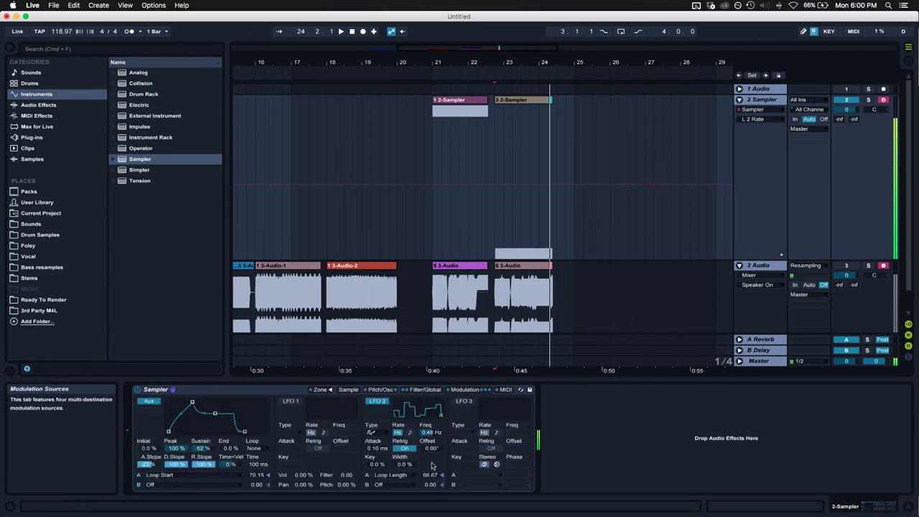
left_click(378, 390)
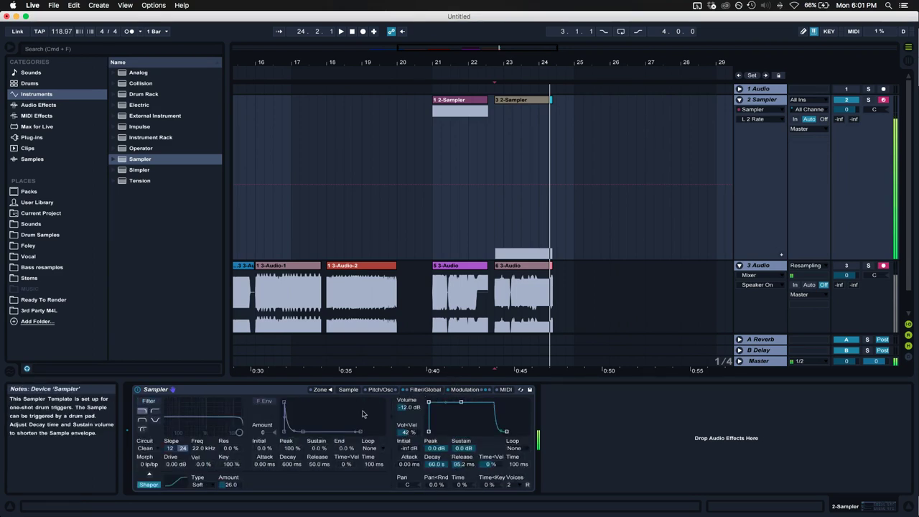
left_click(348, 390)
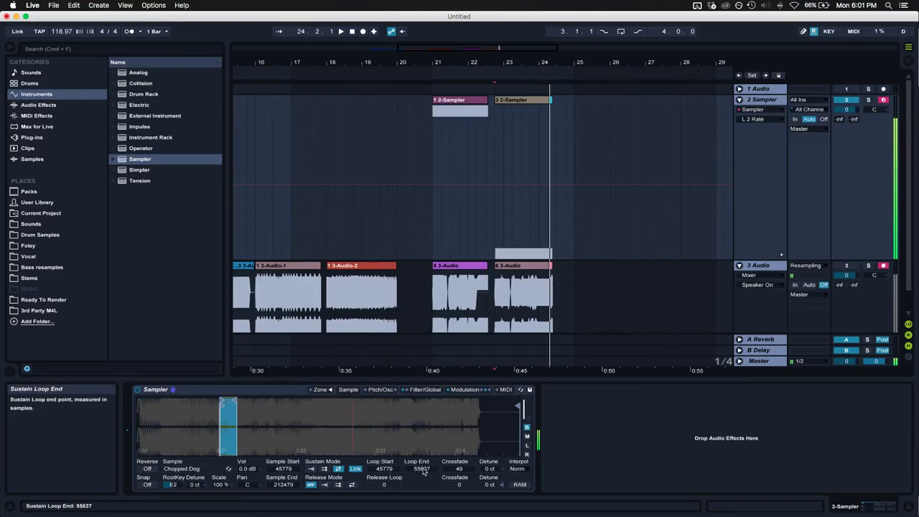
left_click_drag(423, 472, 424, 489)
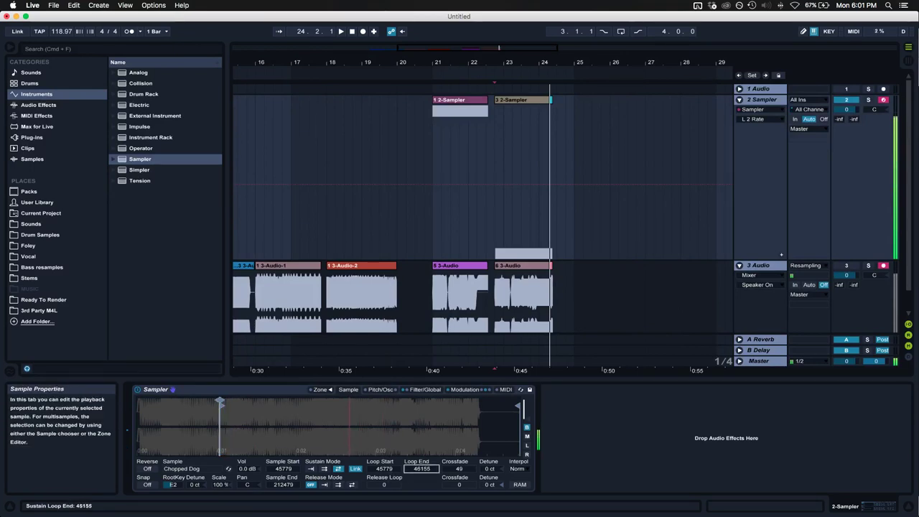
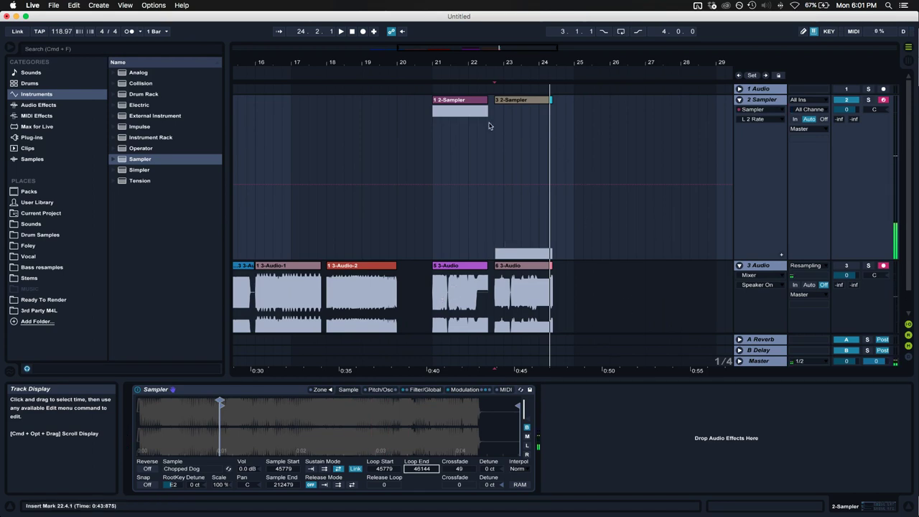
- Record a new resampled take from 22.4.1 over the existing Sampler and audio clips, stopping at about bar 26
left_click(501, 100)
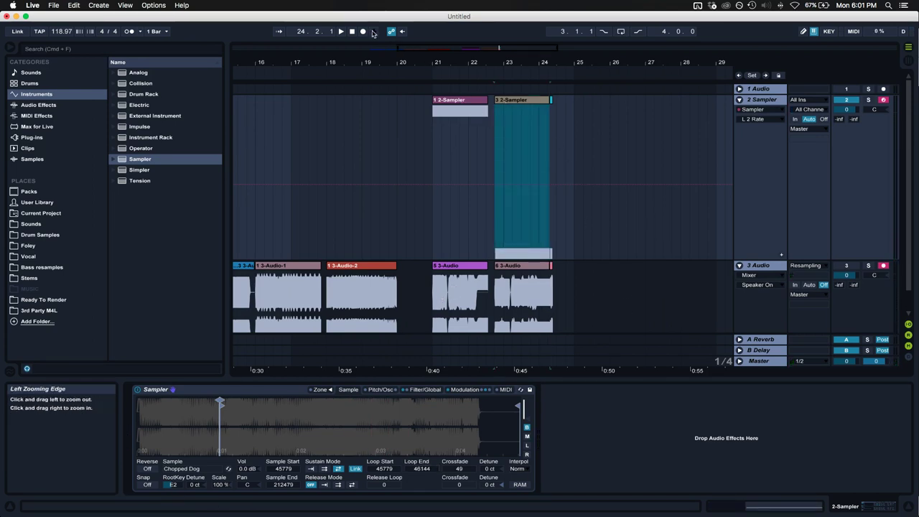
left_click(363, 32)
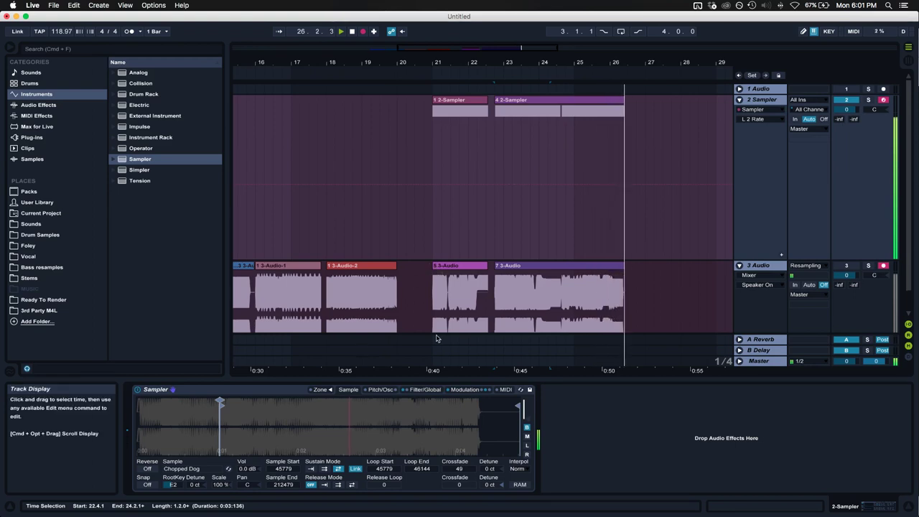
key("space")
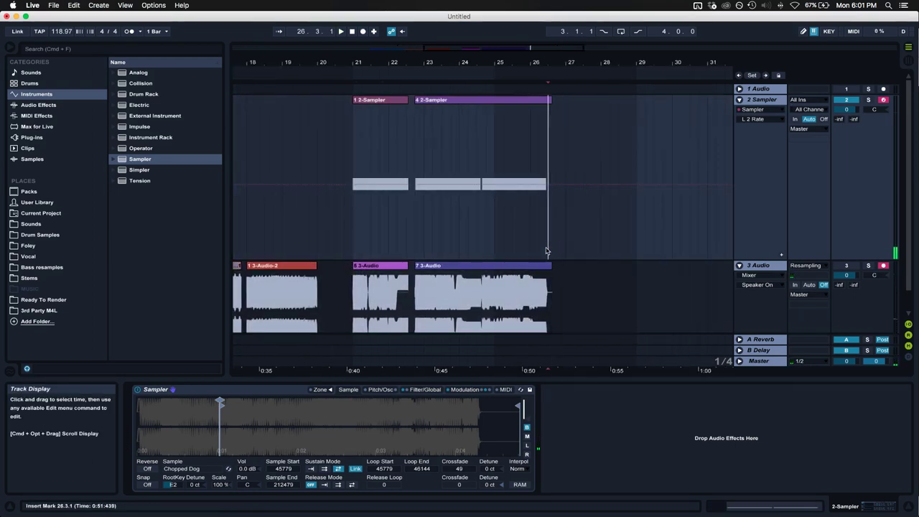
- Set the FM oscillator's volume to -31 dB and its coarse tuning to 6 while auditioning notes
left_click(374, 390)
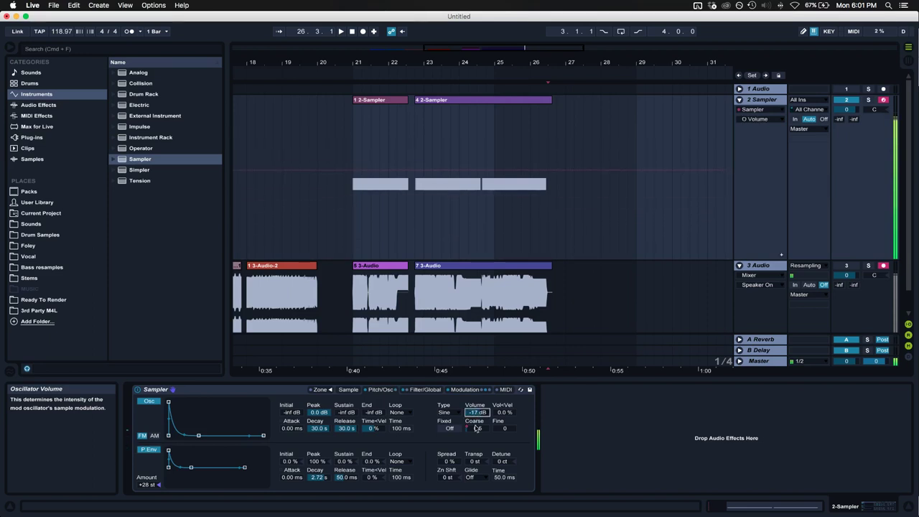
left_click(477, 428)
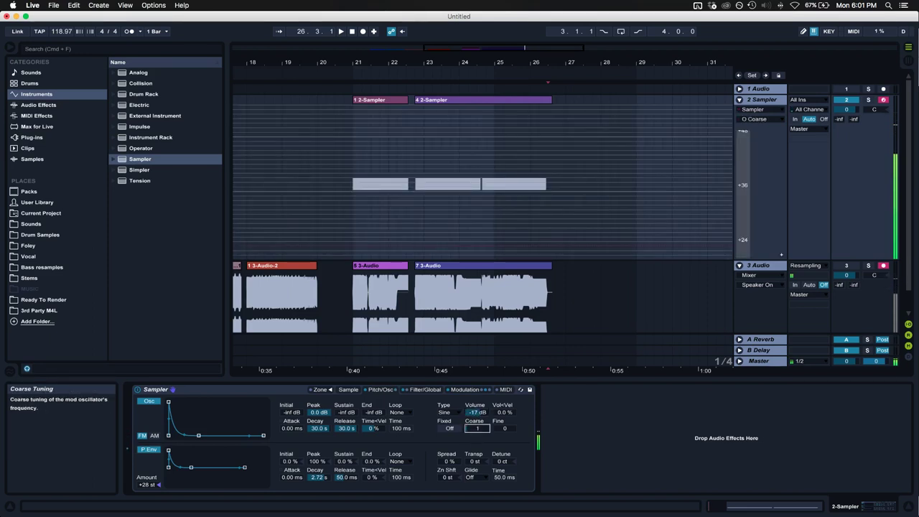
left_click_drag(478, 414, 477, 430)
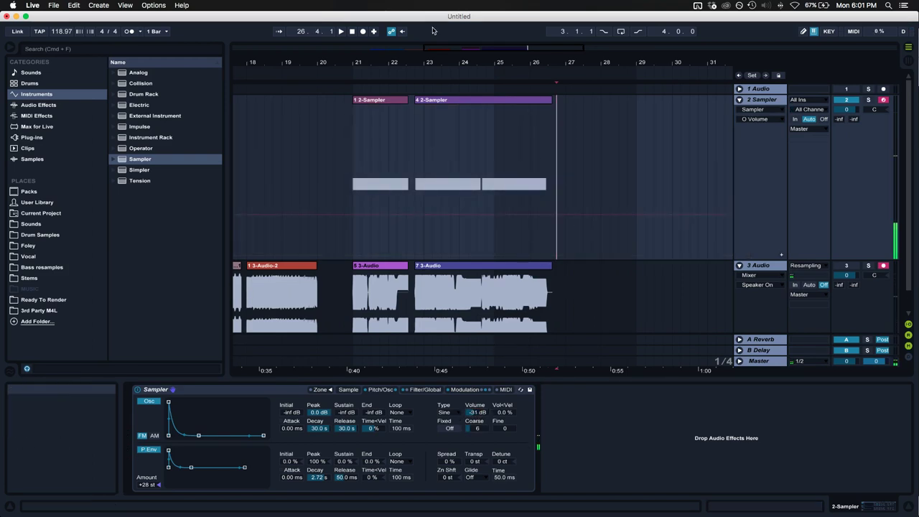
- Record another resampled take of the FM-modulated sound from 26.4.1 to about bar 31
left_click(363, 32)
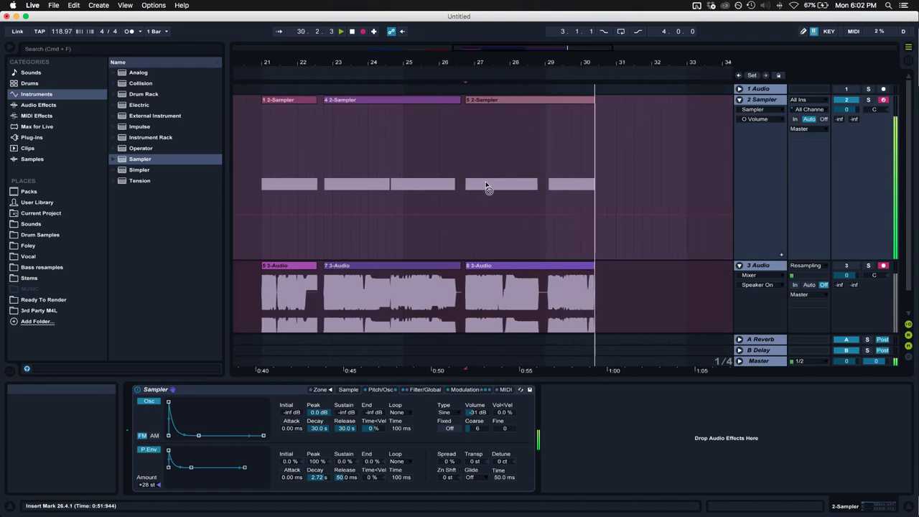
key("space")
scroll(529, 258, "right", 3)
scroll(529, 257, "down", 1)
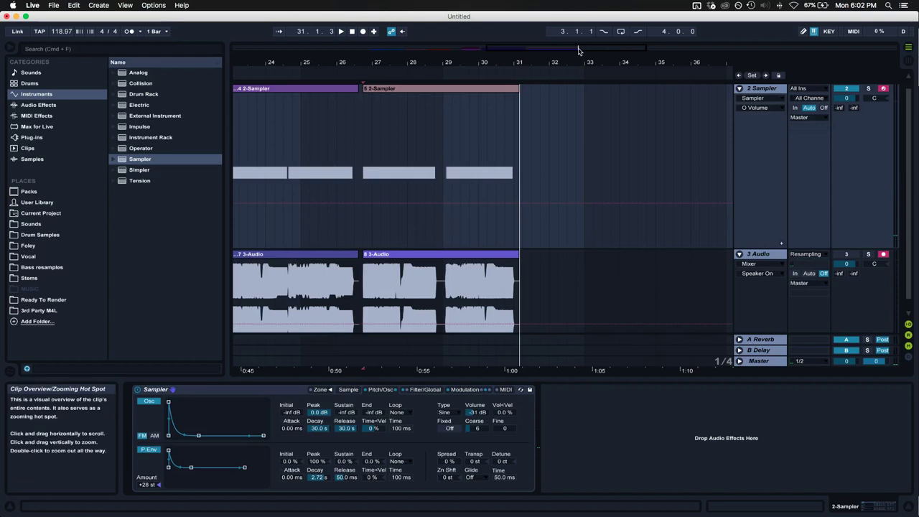
left_click_drag(580, 49, 580, 34)
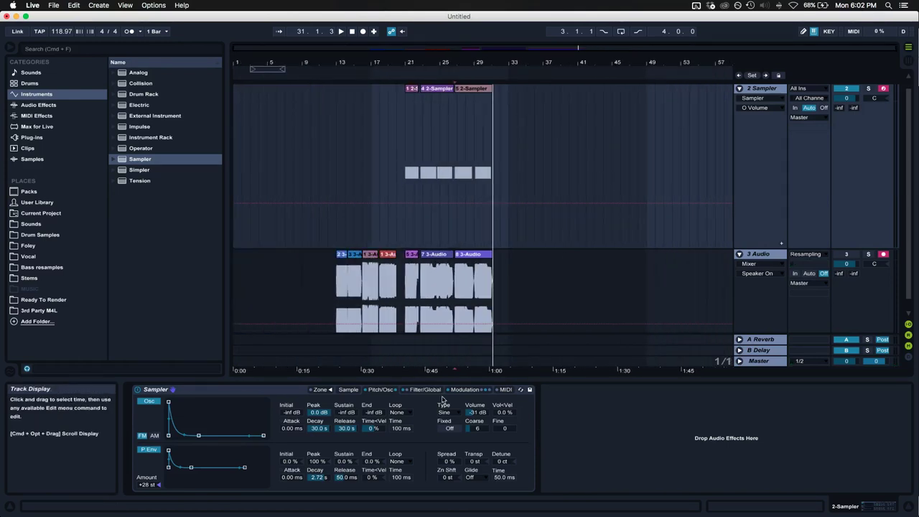
- Enable the Sampler's filter with the morph type, setting its frequency to 1.00 kHz and resonance to 23%
left_click(440, 390)
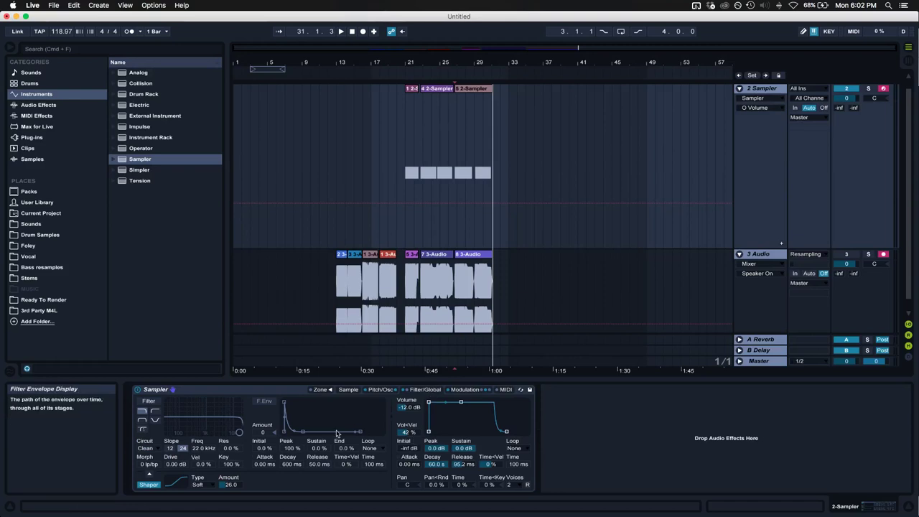
left_click(462, 390)
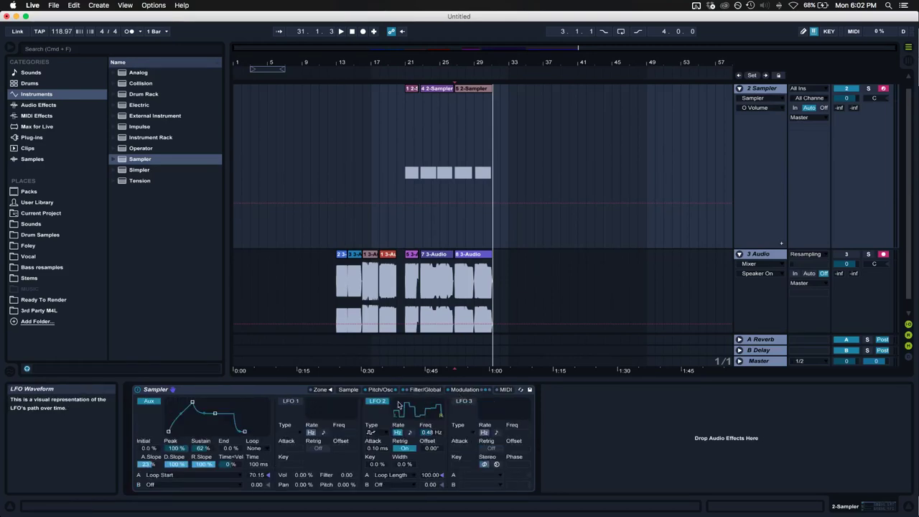
left_click(432, 390)
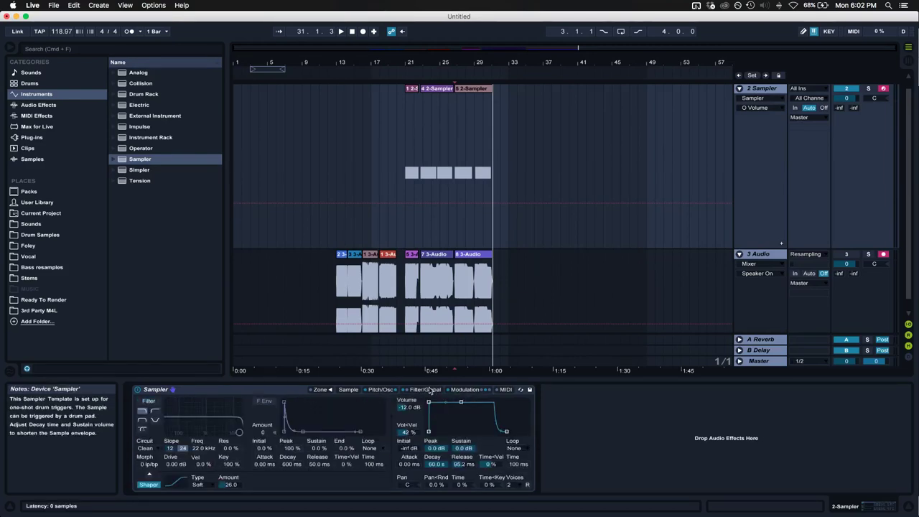
left_click(148, 402)
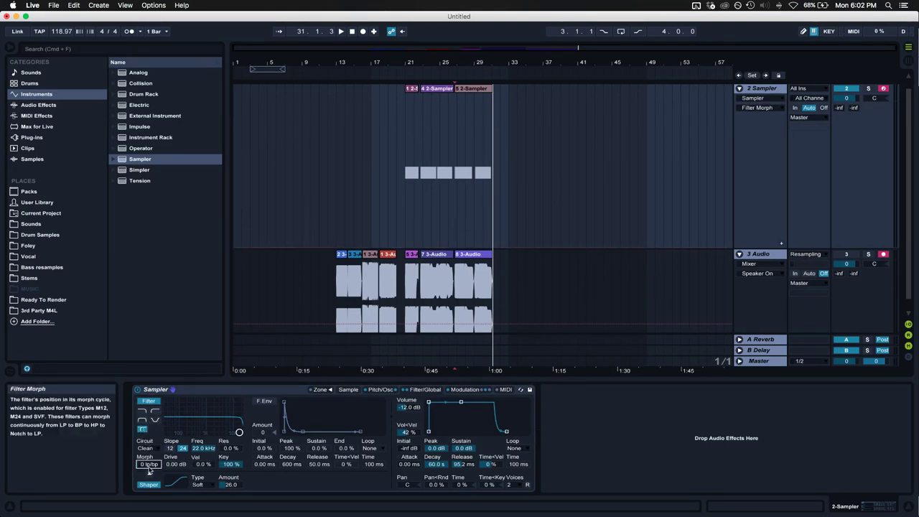
left_click_drag(237, 432, 197, 426)
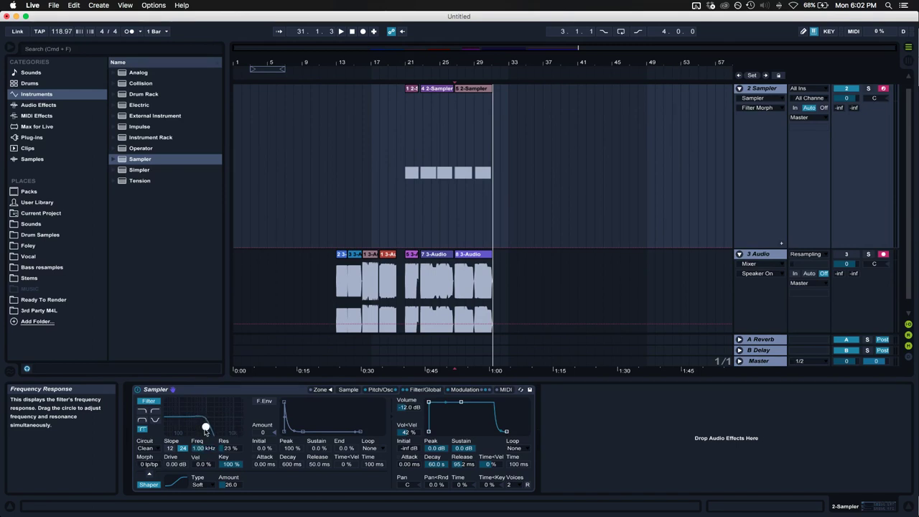
- Turn on LFO 3, route its destination A to Filter Morph with an amount of 100, and audition a note
left_click(489, 390)
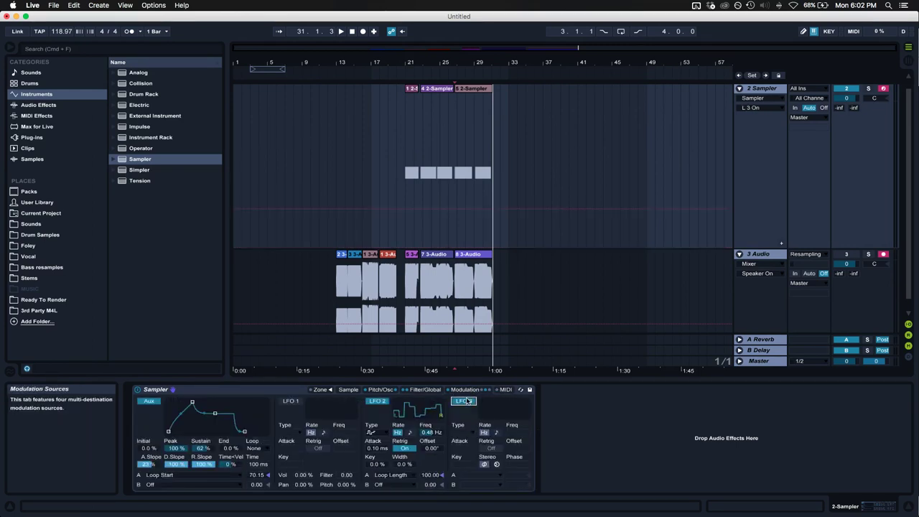
left_click(474, 478)
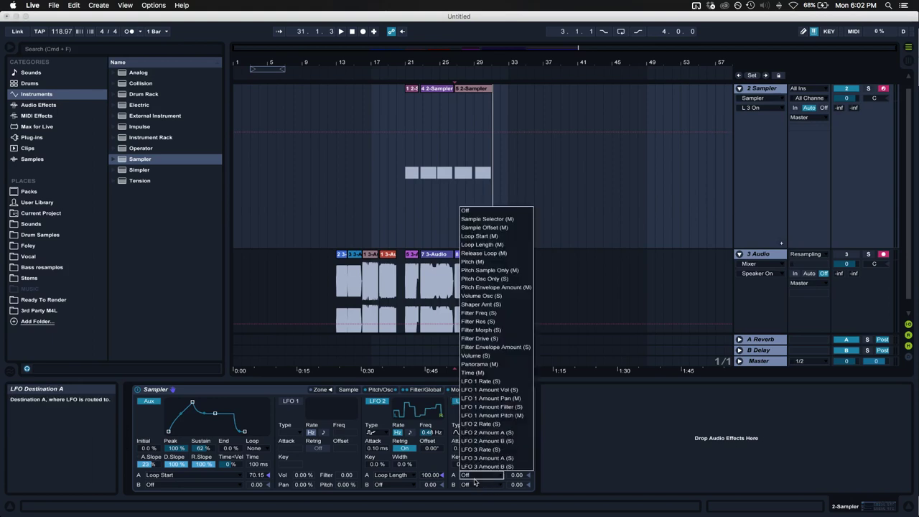
left_click(497, 329)
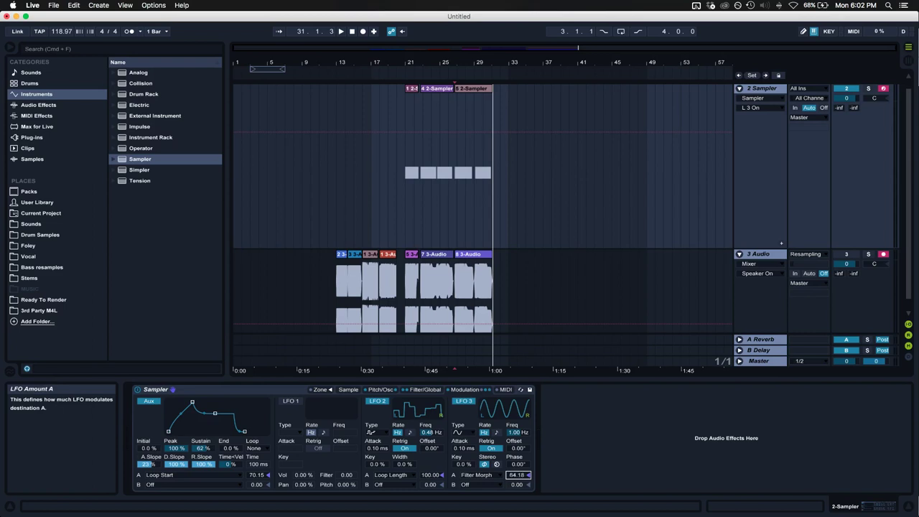
left_click_drag(516, 479, 514, 461)
key("a")
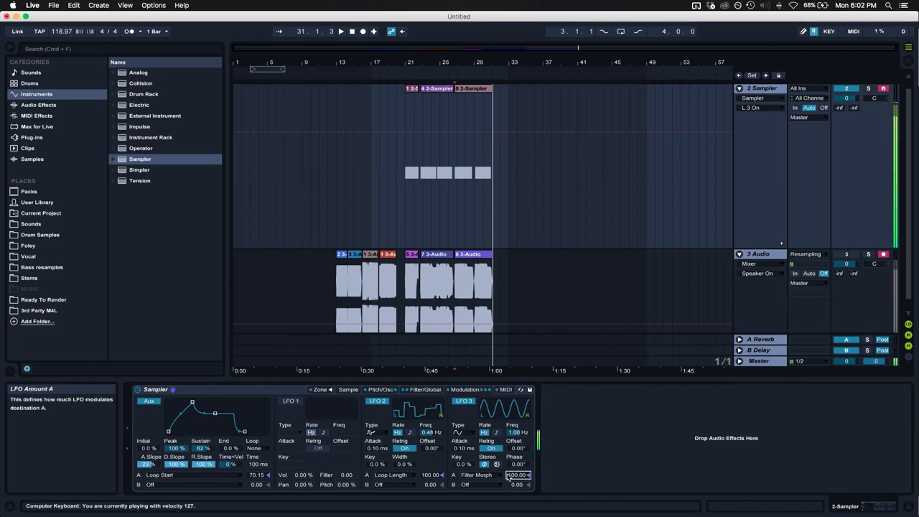
- Try LFO 3's tempo-synced rate, return it to Hz, and switch its waveform to Sample & Hold, checking the filter
left_click(497, 433)
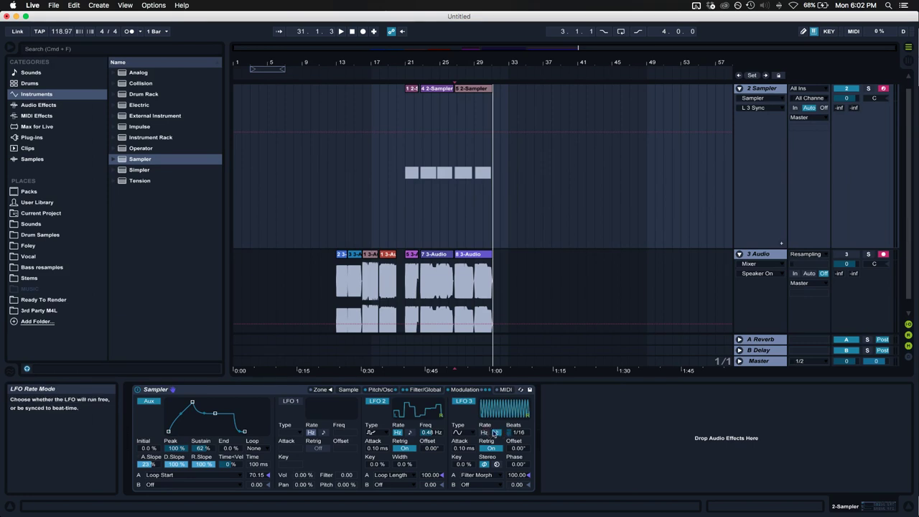
left_click(485, 432)
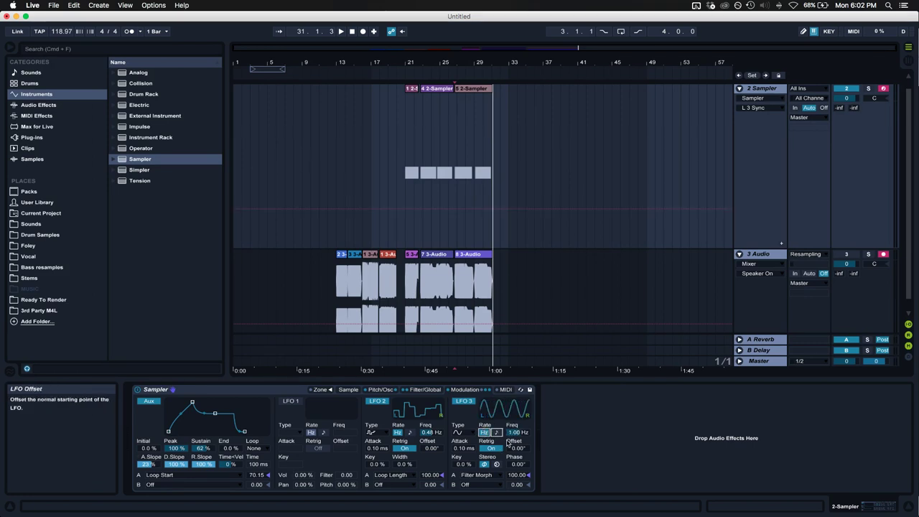
left_click(459, 432)
left_click(471, 487)
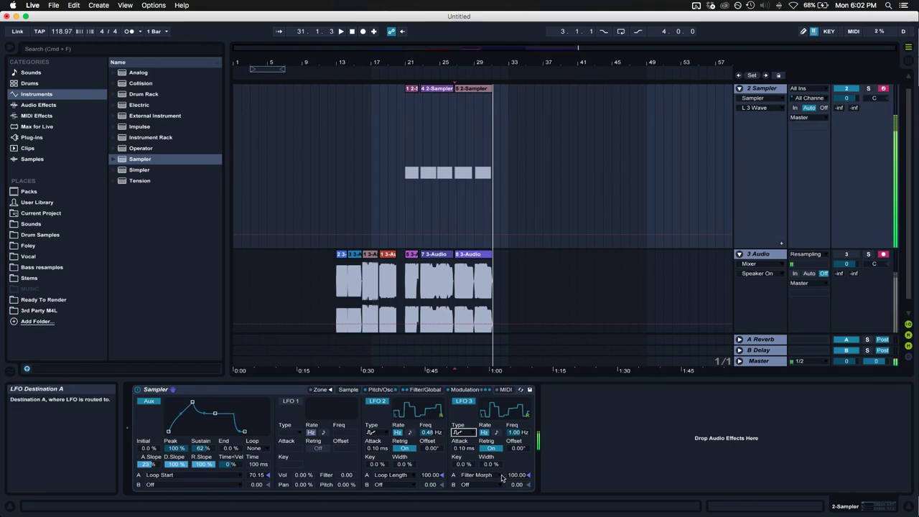
left_click(425, 389)
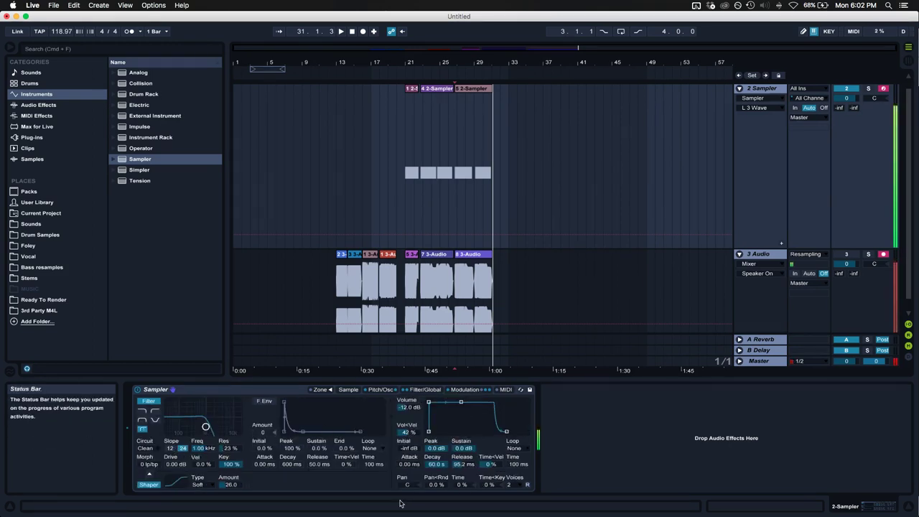
- Set LFO 3's frequency to 10.4 Hz and move the Sampler's sample start and linked loop start back to 17680
left_click(463, 389)
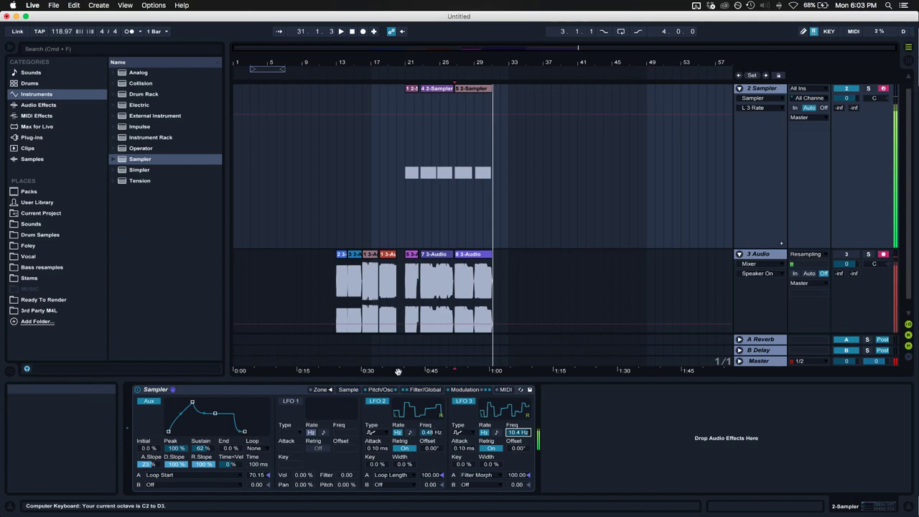
left_click(349, 389)
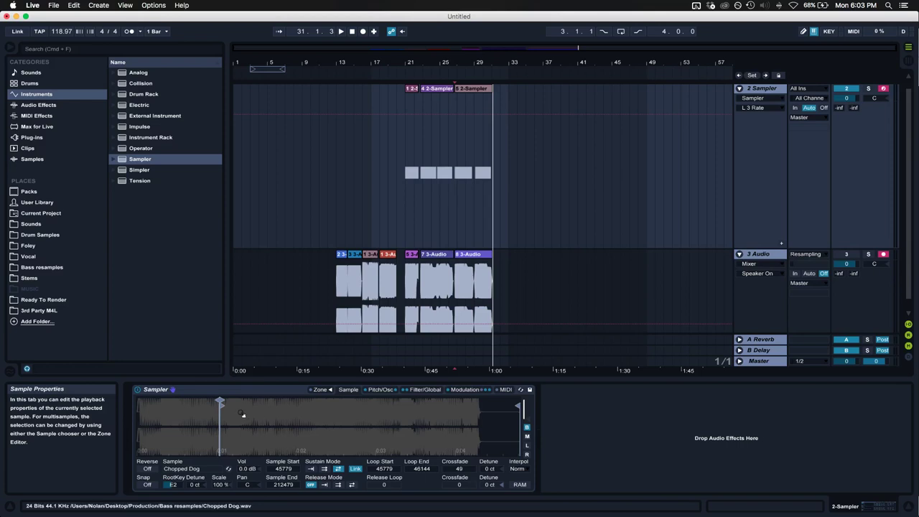
left_click_drag(174, 403, 170, 402)
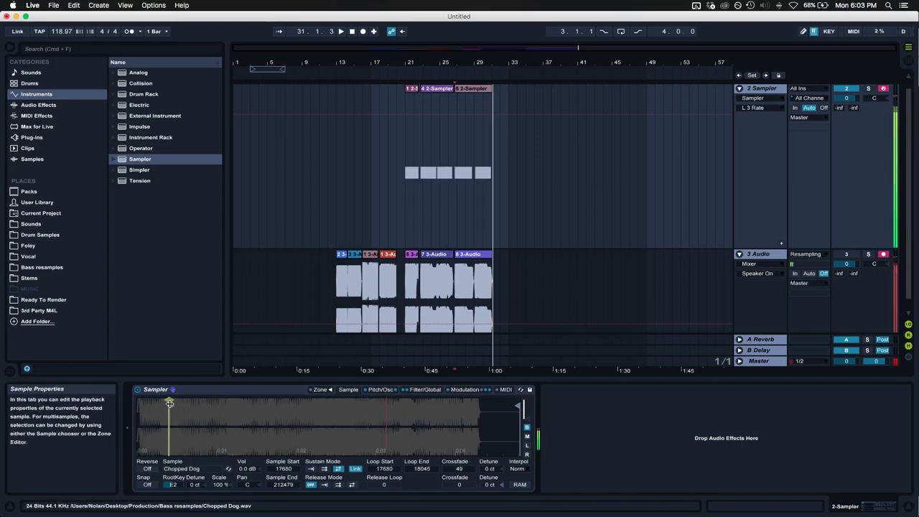
- Restart the recording at 32.1.1 instead of 26.4.1 and record a resampled take to about 34.2
left_click(363, 32)
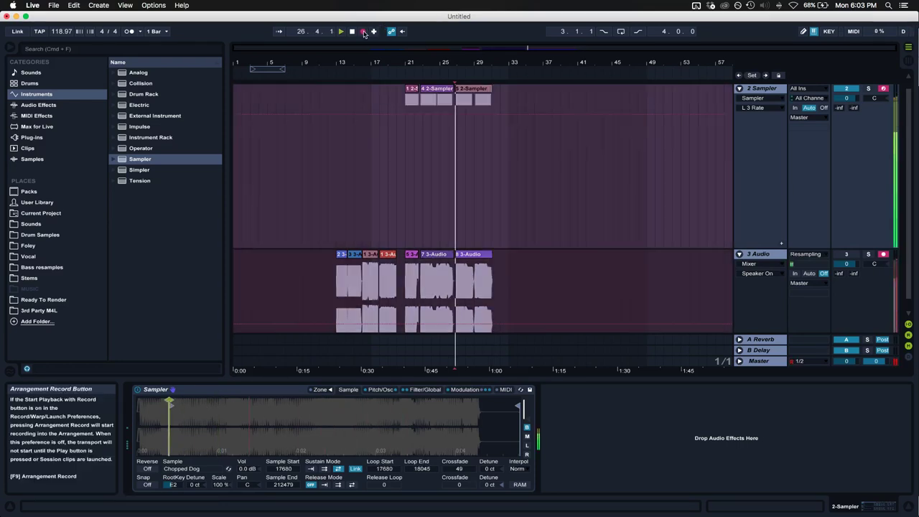
key("space")
left_click(501, 164)
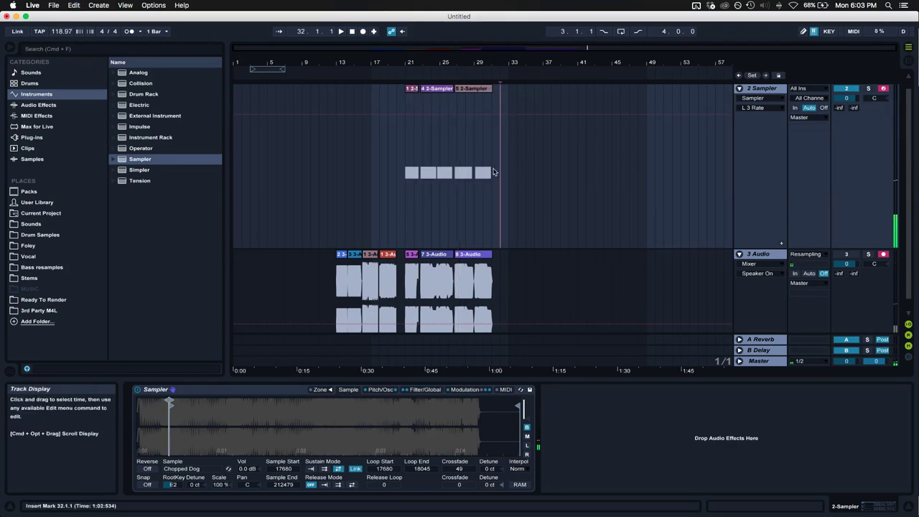
left_click(364, 31)
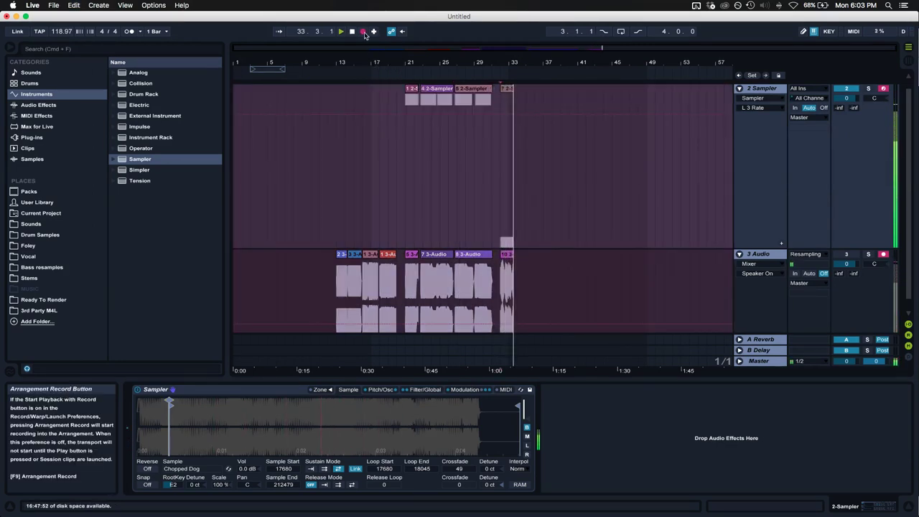
left_click(364, 32)
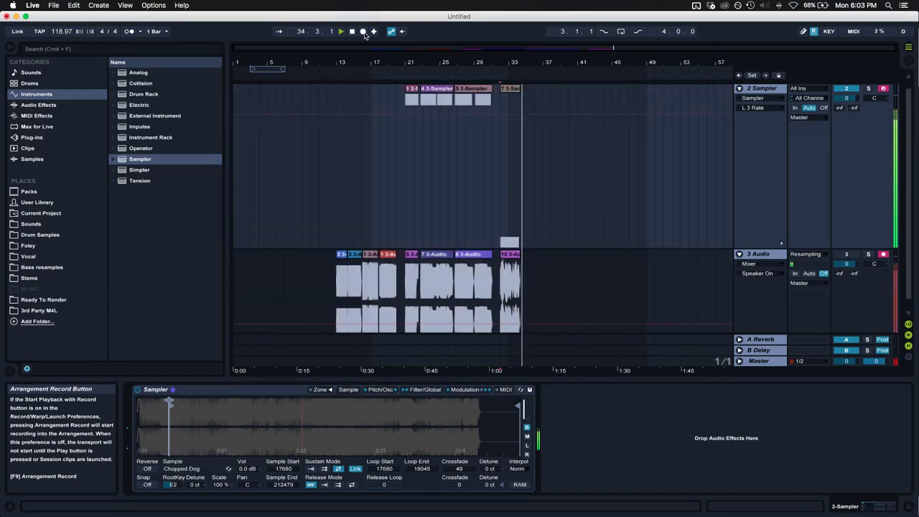
- Record over the start of that take with a new performance from 32.1.1 to about 33.2
key("space")
left_click(363, 32)
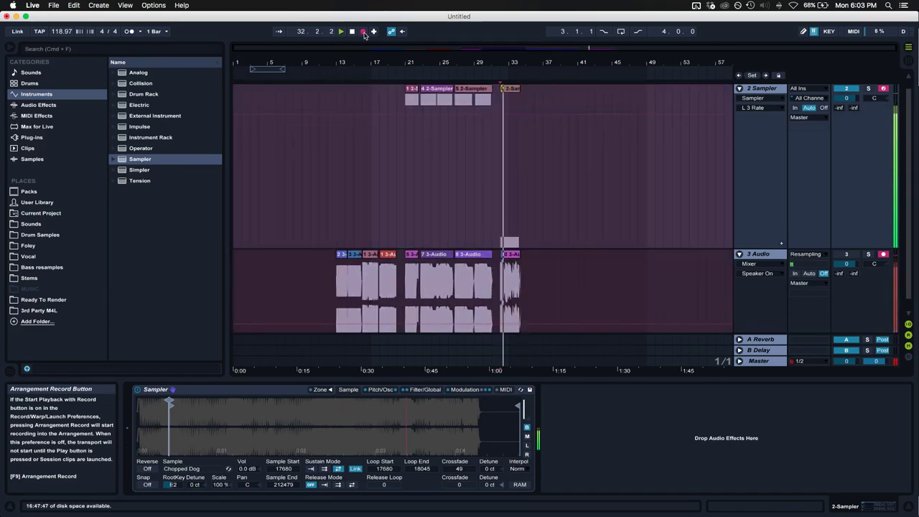
key("space")
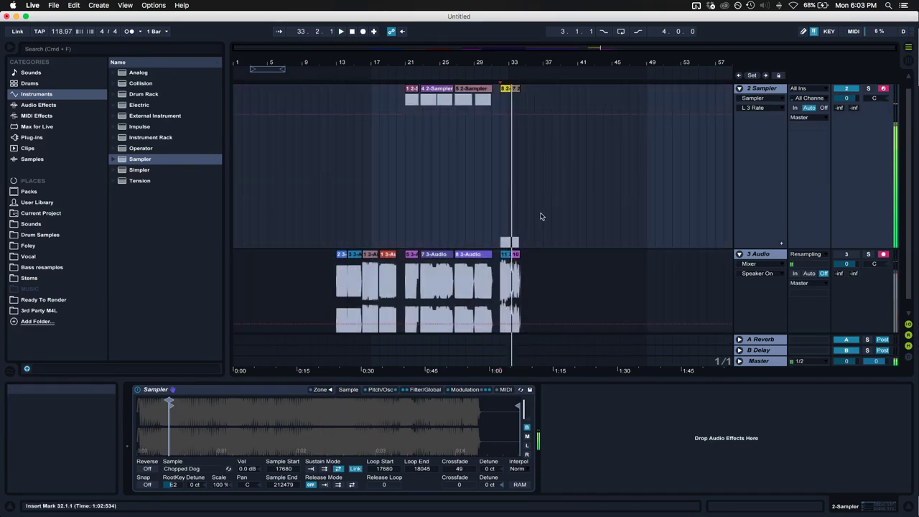
- Delete the leftover audio clip 10 3-Audio, from 33.2.1 to 34.2.3, on the 3 Audio track
left_click(515, 254)
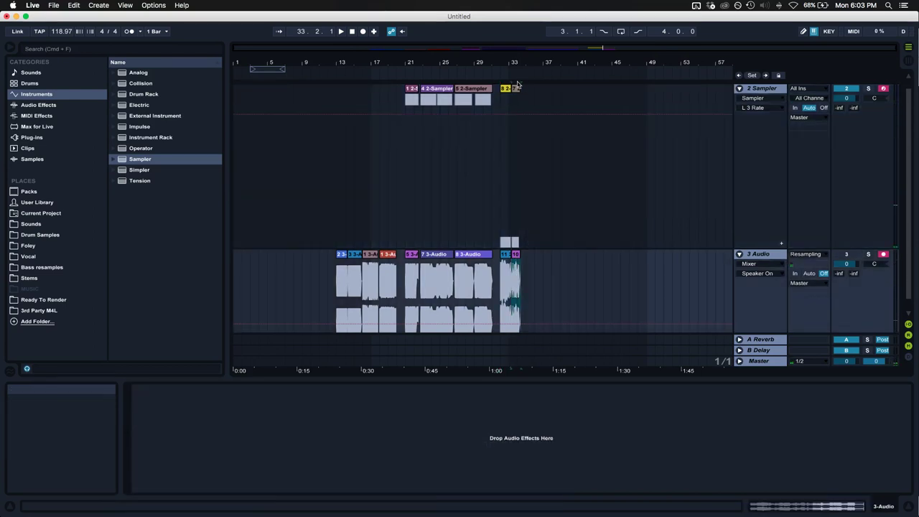
left_click(517, 260)
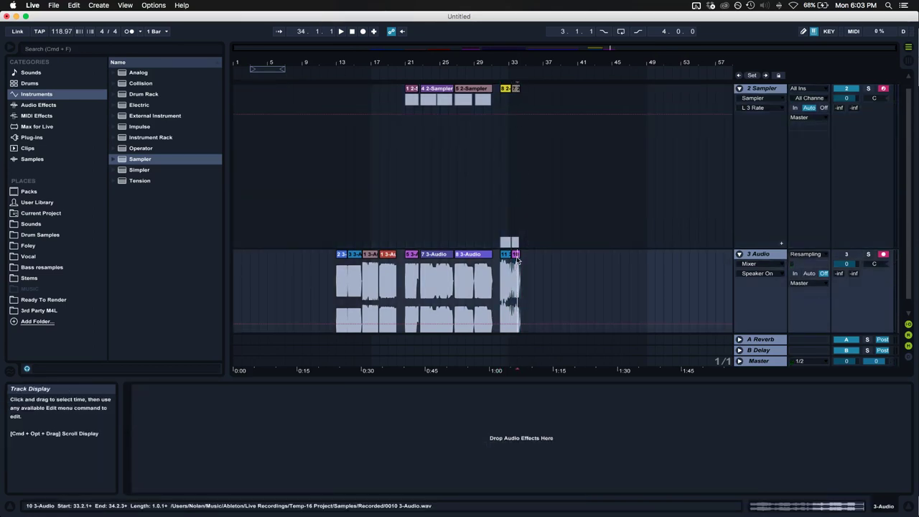
double_click(516, 254)
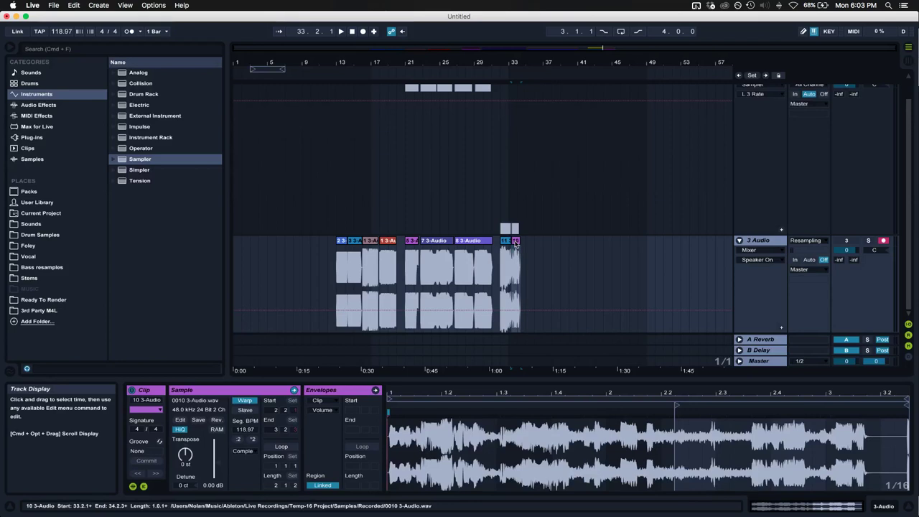
key("Delete")
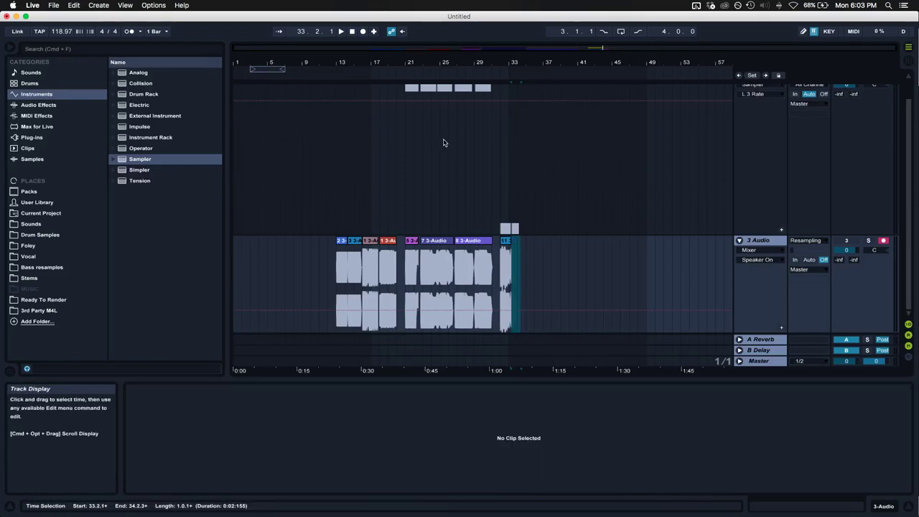
- Move clip 11 3-Audio against the end of 8 3-Audio, and shift the last four audio clips together back to about bar 20
left_click_drag(400, 62, 401, 76)
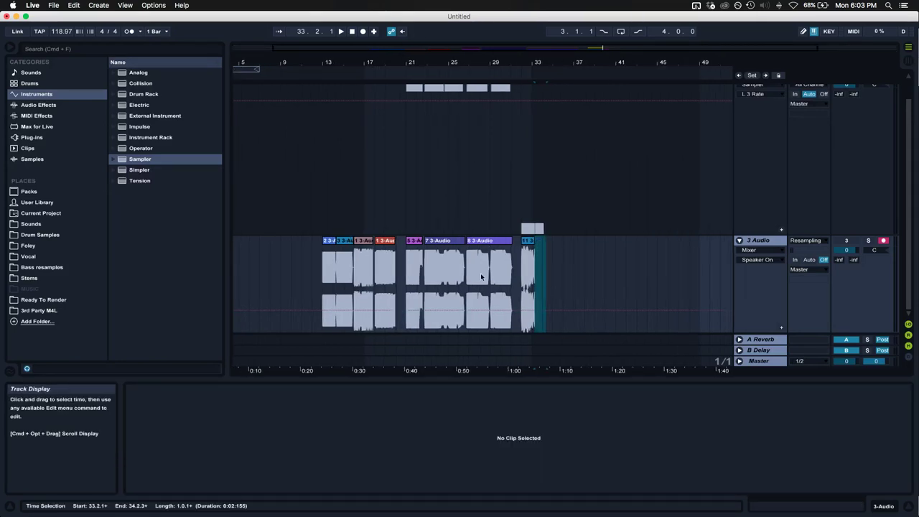
left_click_drag(530, 241, 519, 251)
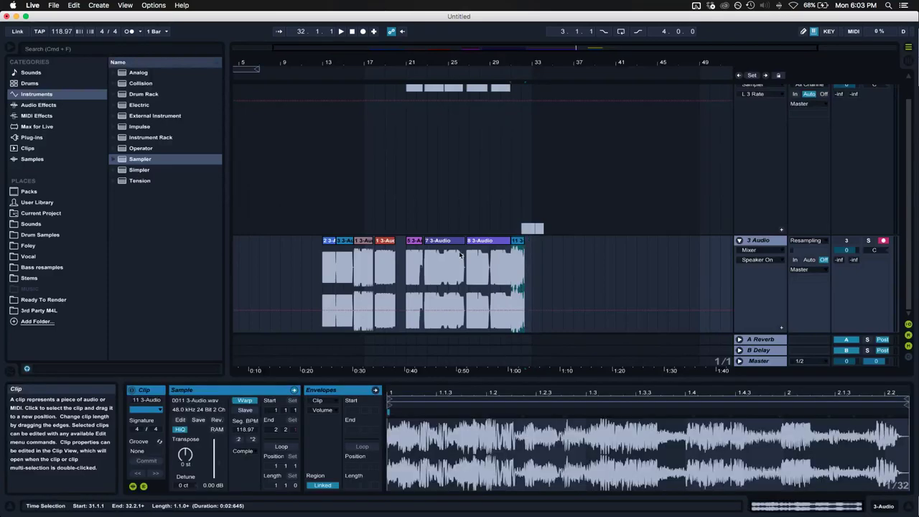
left_click(414, 241)
left_click(517, 240, "shift")
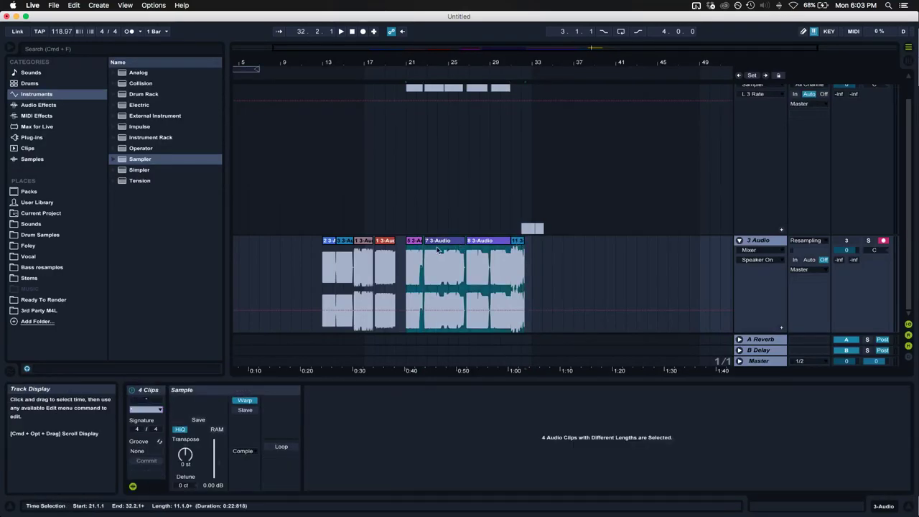
left_click_drag(417, 241, 406, 243)
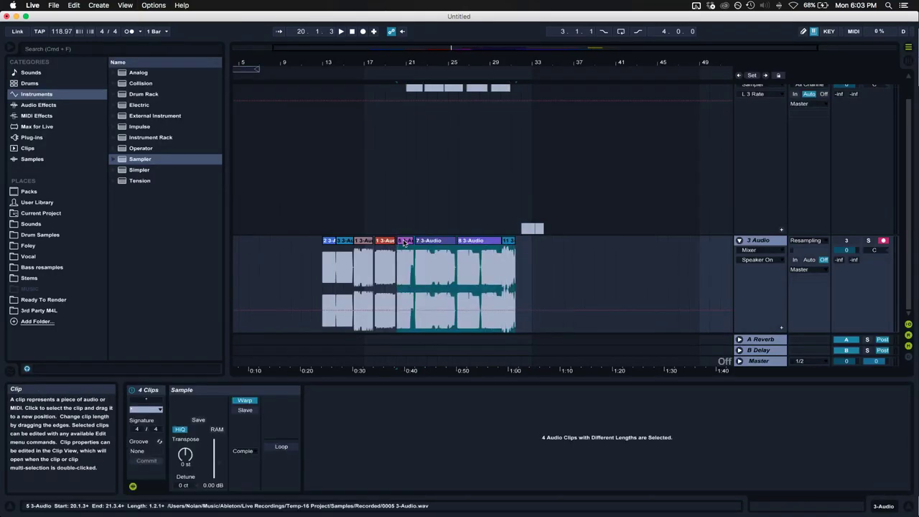
- Fold the 2 Sampler track and add Chopped Dog.wav from Bass resamples to 3 Audio at about 10.3.3 with Warp off
scroll(408, 244, "up", 2)
scroll(408, 245, "left", 2)
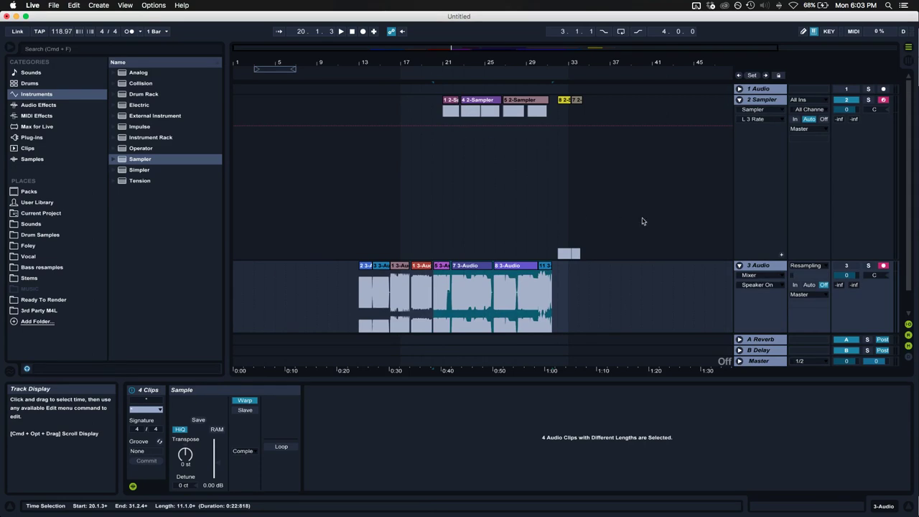
left_click(739, 99)
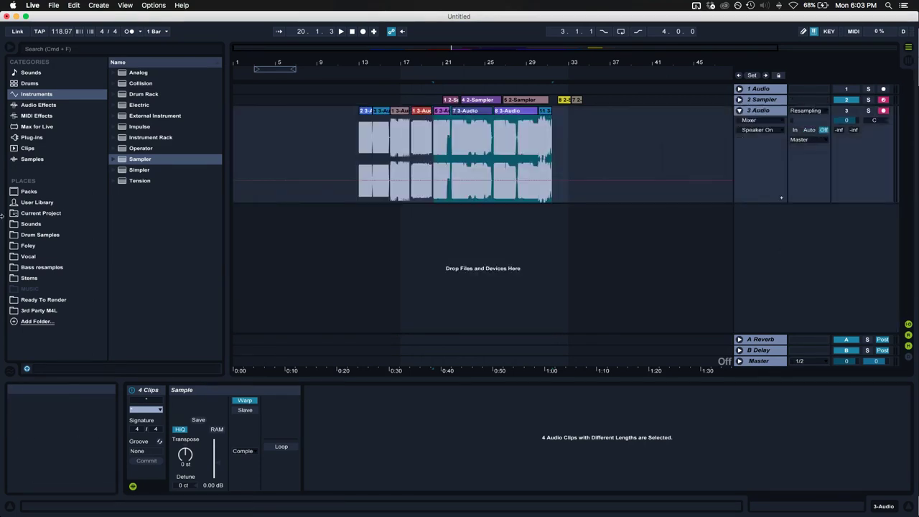
left_click(37, 269)
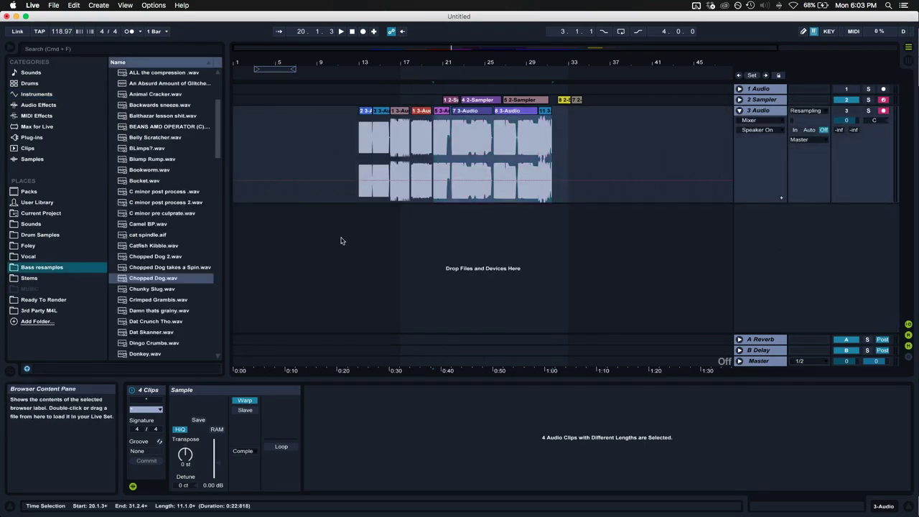
mouse_move(180, 274)
left_mouse_down()
mouse_move(294, 140)
mouse_move(344, 139)
mouse_move(336, 139)
left_mouse_up()
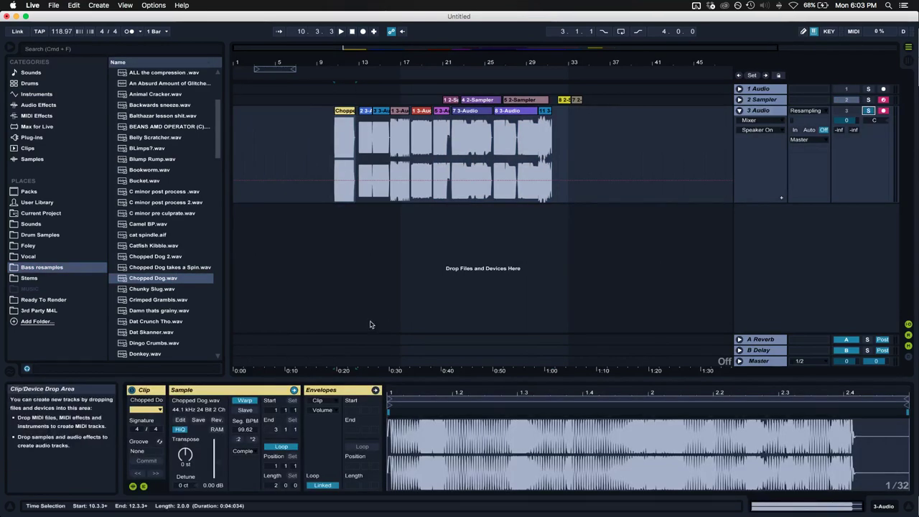
left_click(244, 401)
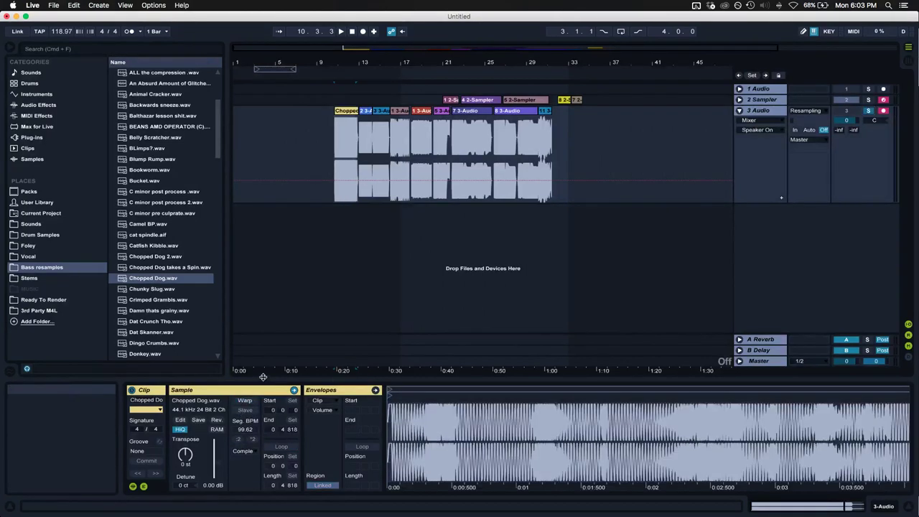
- Play the original Chopped Dog clip and the resampled takes through to 11 3-Audio in order to compare their sounds
key("space")
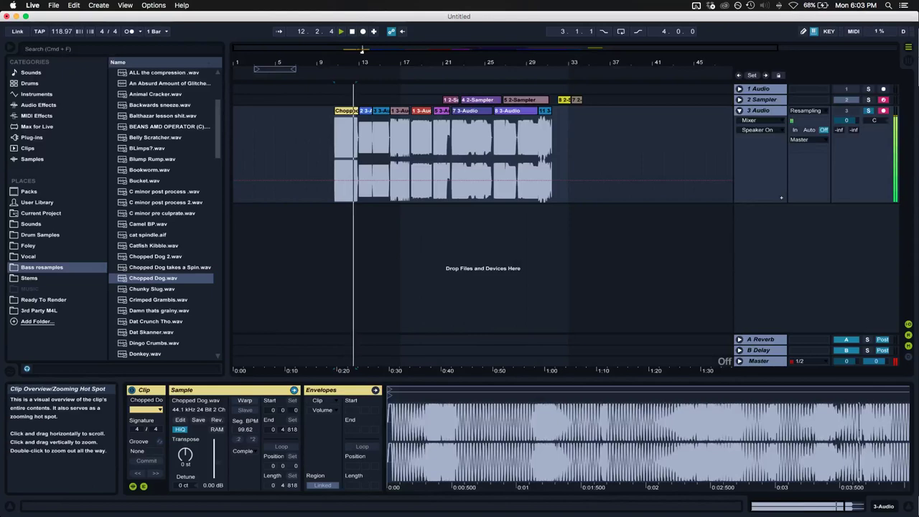
left_click_drag(359, 50, 370, 237)
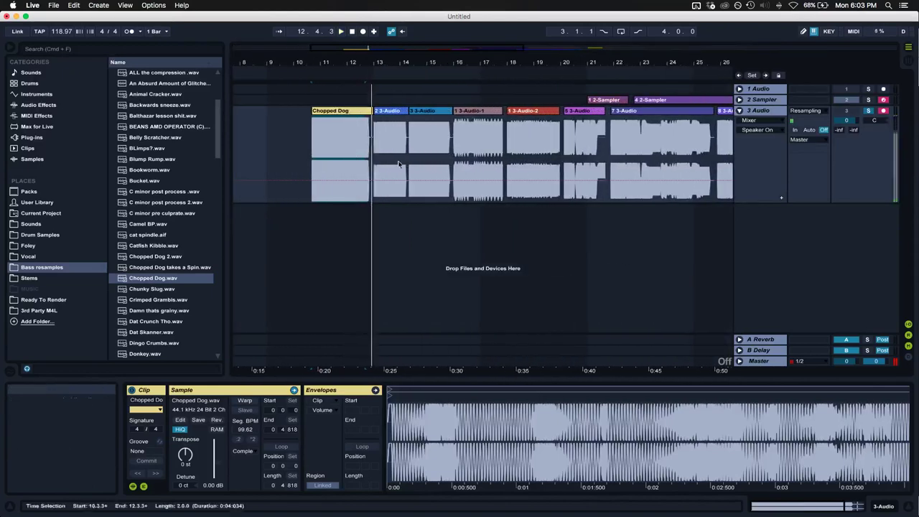
left_click(399, 109)
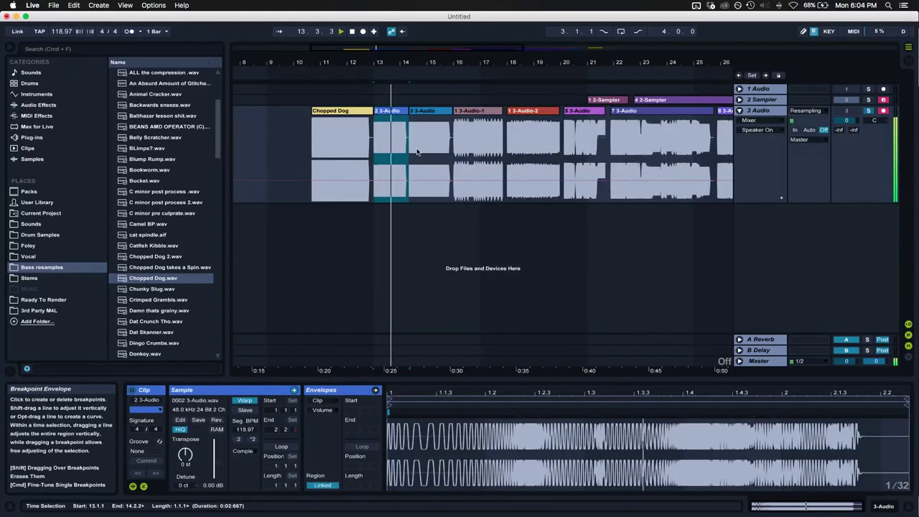
left_click(418, 127)
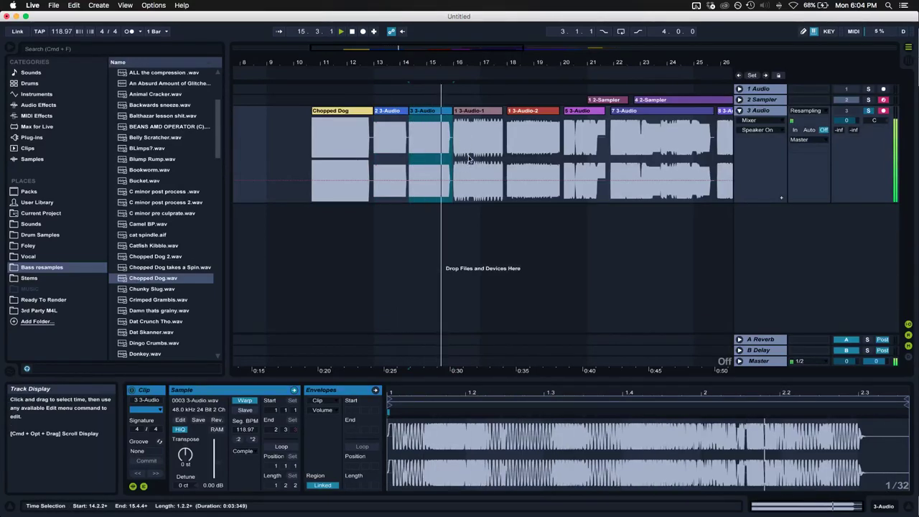
scroll(489, 129, "right", 3)
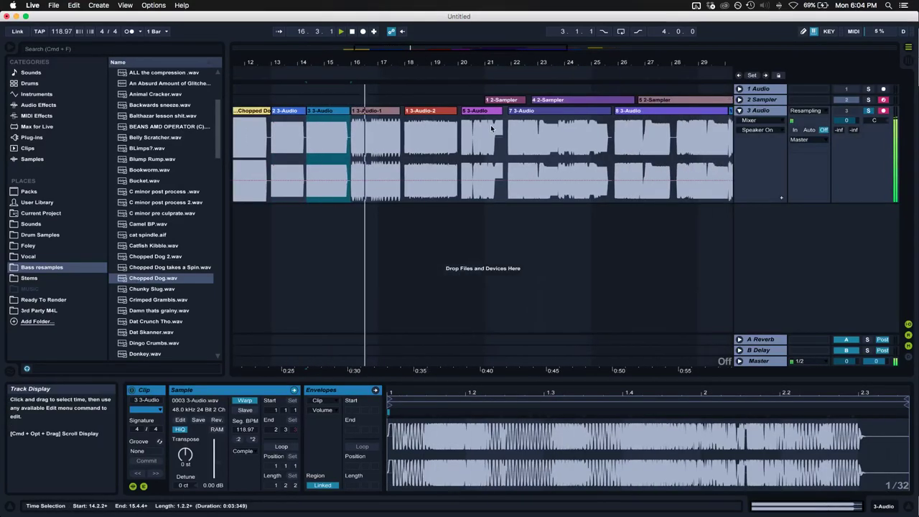
left_click(384, 112)
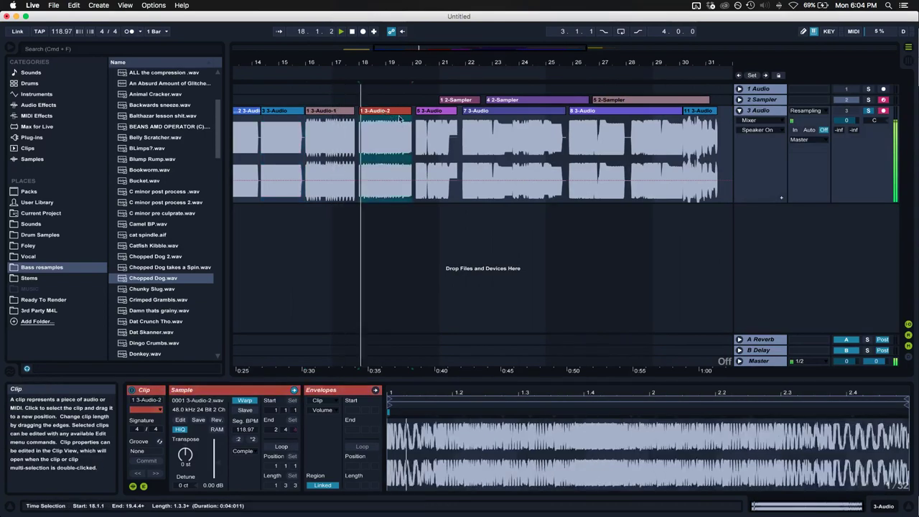
left_click(437, 123)
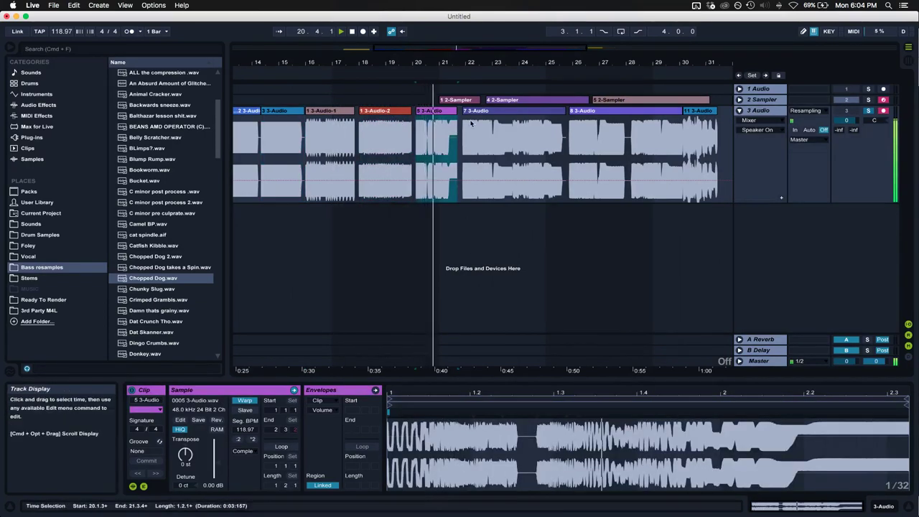
left_click(493, 119)
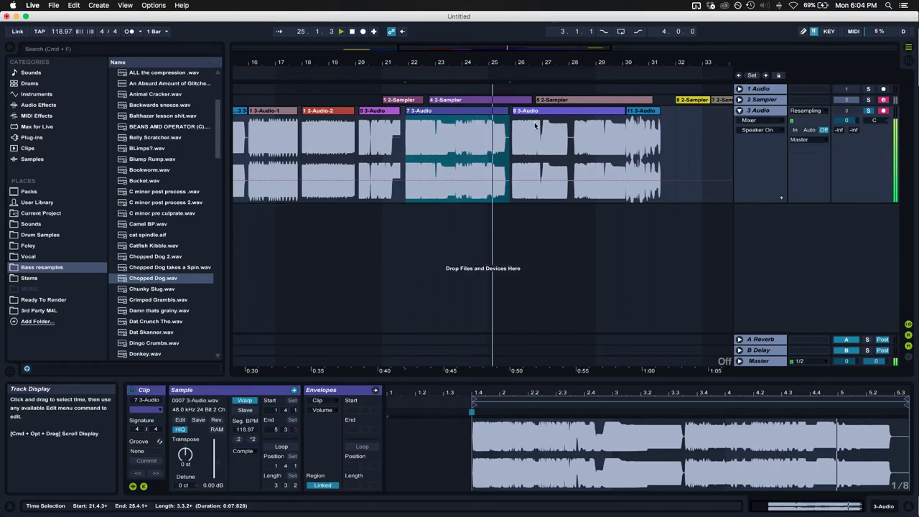
left_click(510, 141)
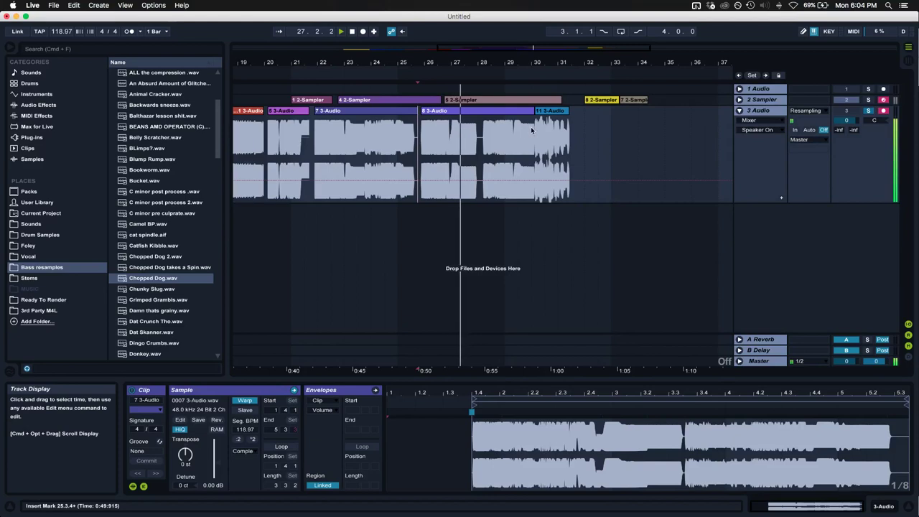
left_click(486, 136)
left_click(482, 137)
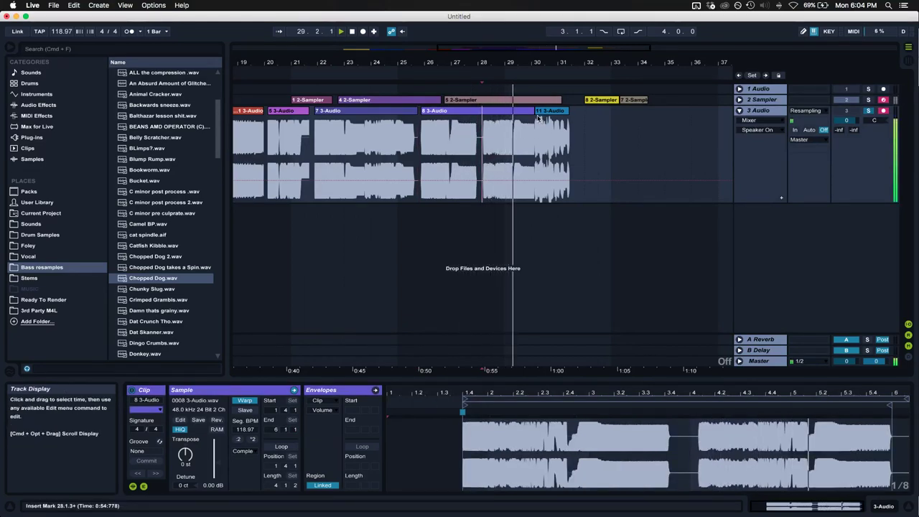
left_click(550, 110)
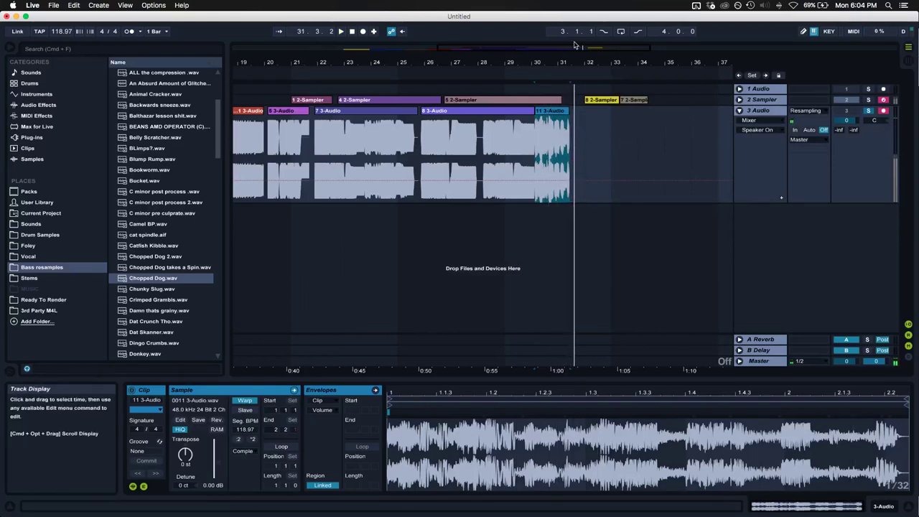
- Fold the 3 Audio track in the arrangement
left_click_drag(585, 49, 585, 16)
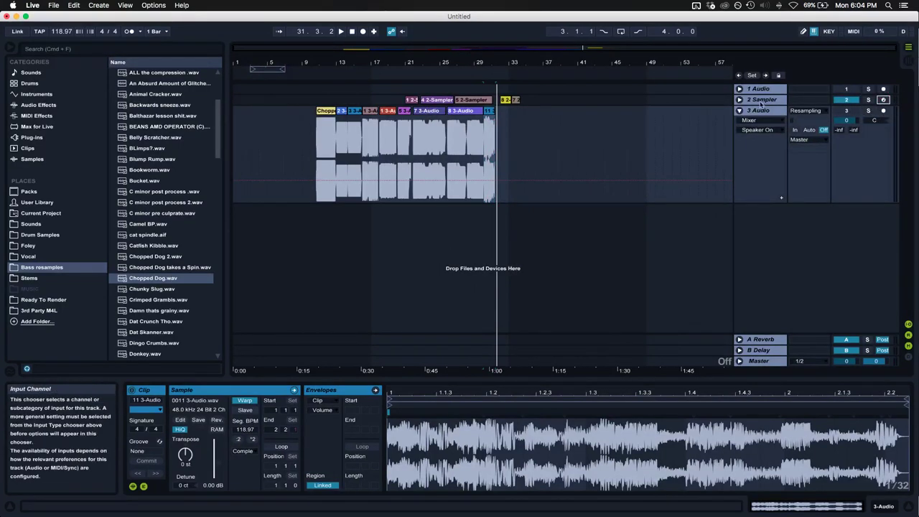
left_click(739, 110)
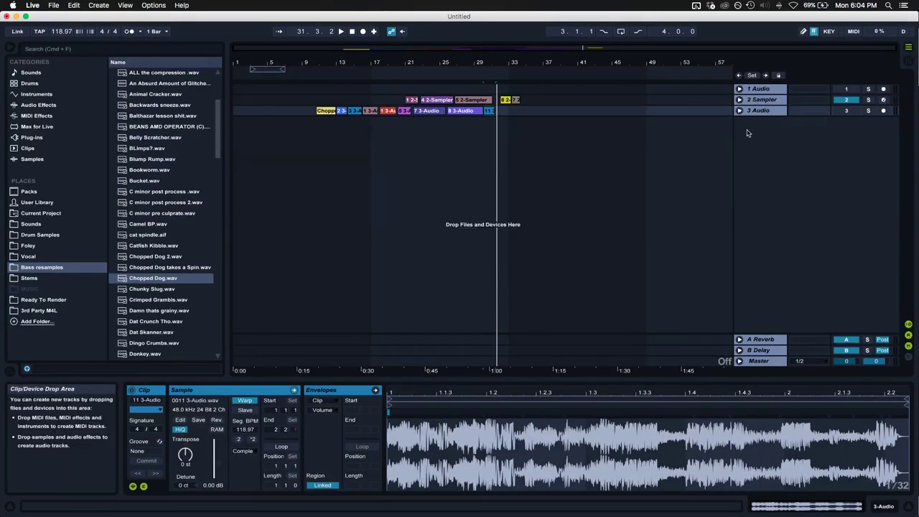